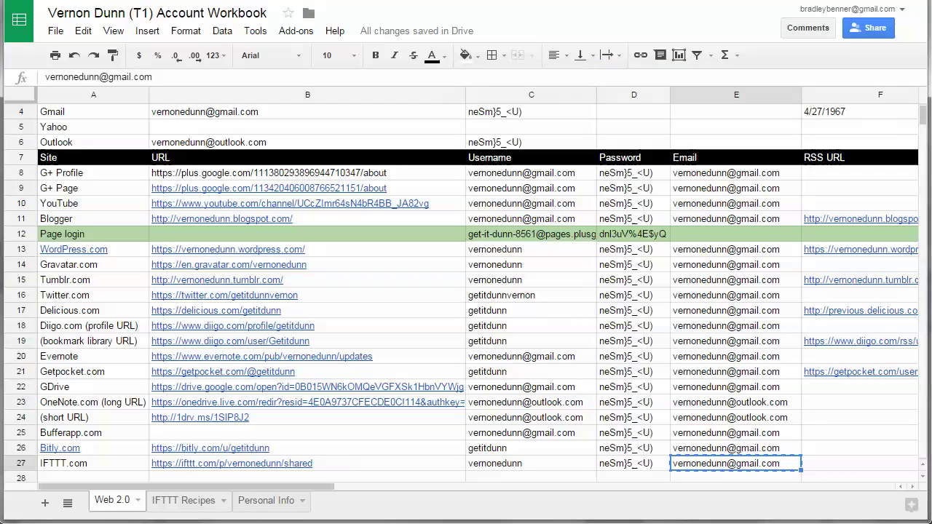
Copy the IFTTT.com password from the account workbook into the IFTTT sign-in form and sign in
right_click(623, 463)
left_click(672, 214)
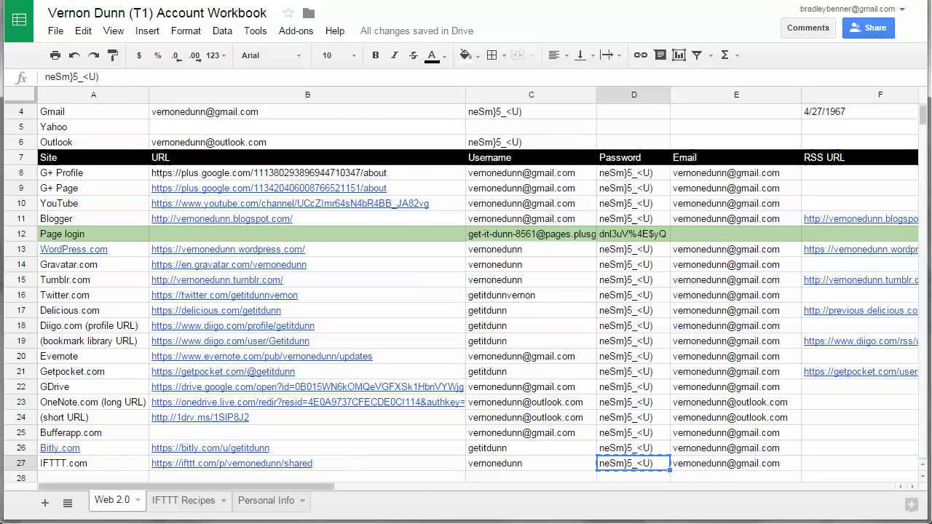
key("alt+Tab")
right_click(222, 357)
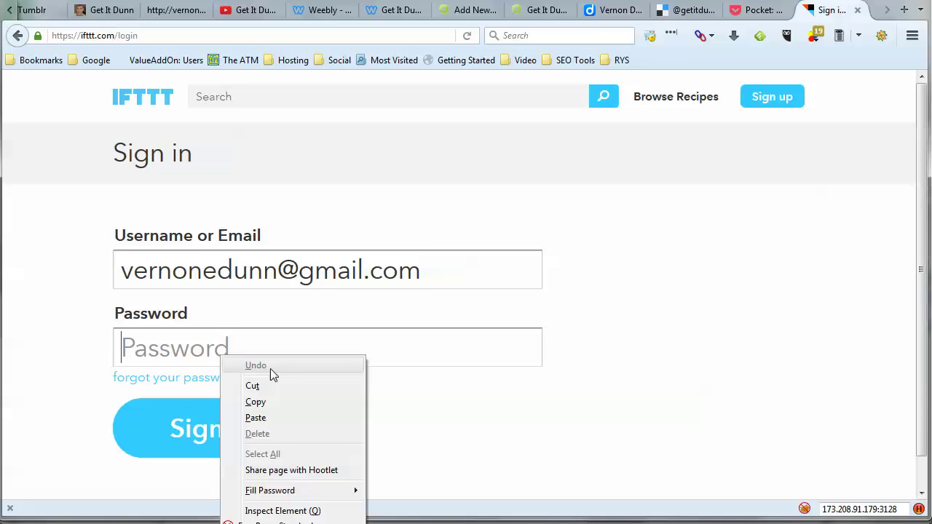
left_click(297, 416)
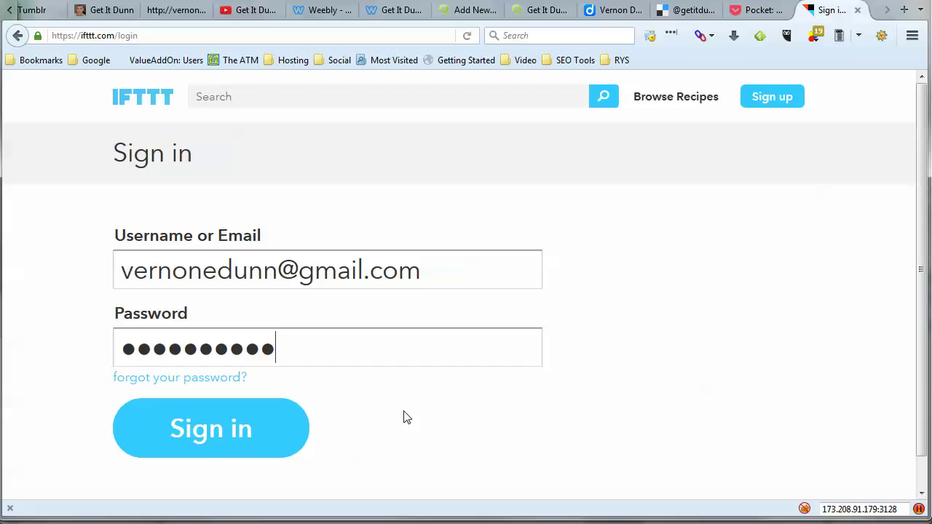
left_click(234, 442)
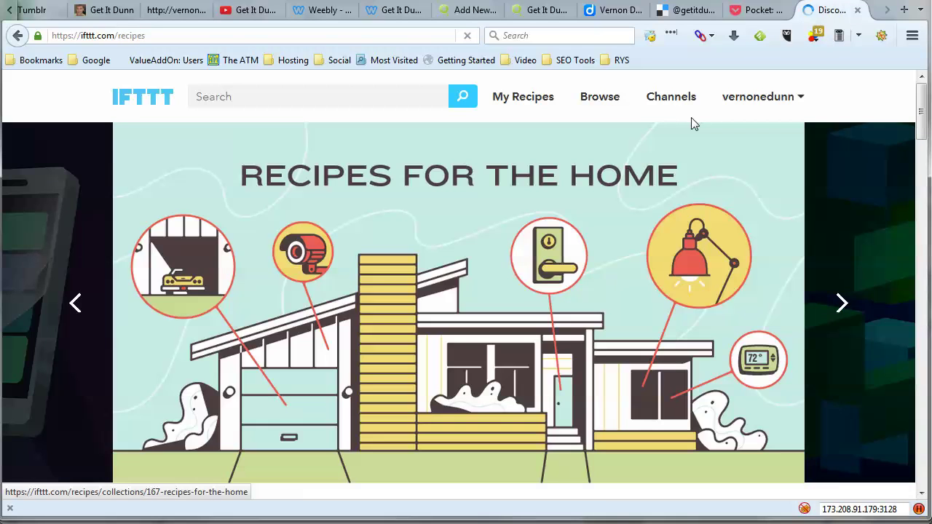
Open the IFTTT channel list, and review the listed sites from the start of the workbook's Web 2.0 sheet
left_click(665, 106)
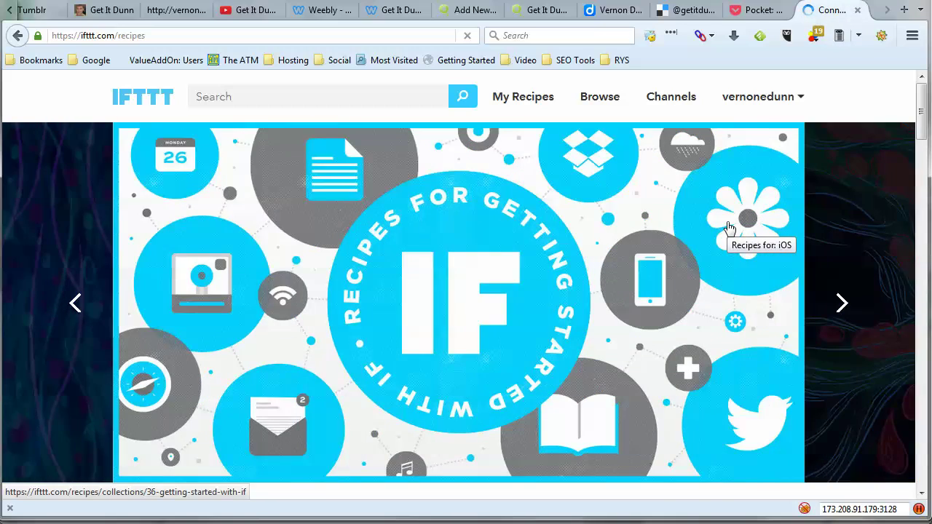
left_click(729, 227)
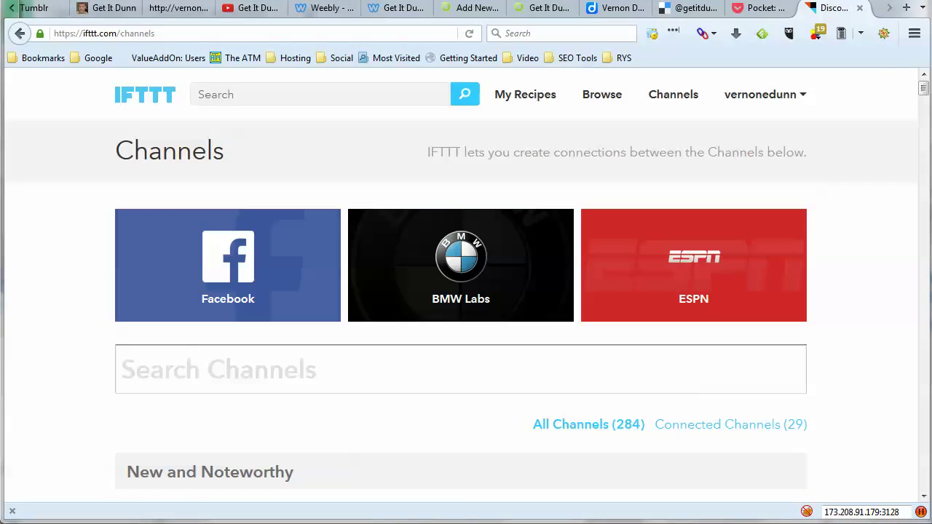
left_click(302, 374)
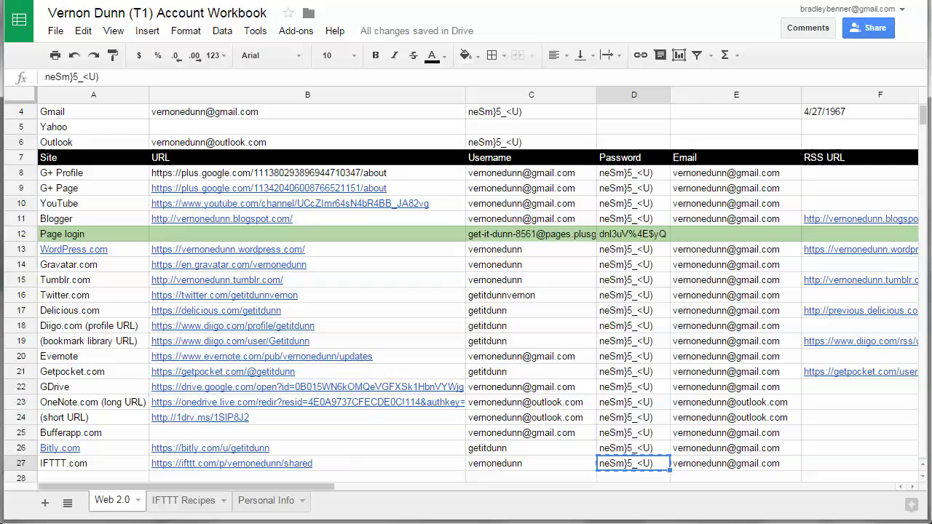
scroll(248, 355, "up", 1)
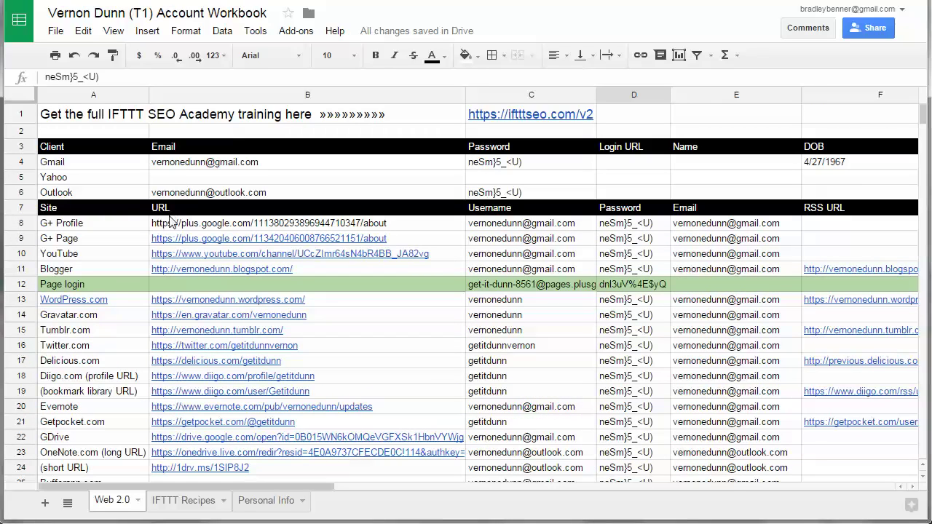
mouse_move(195, 260)
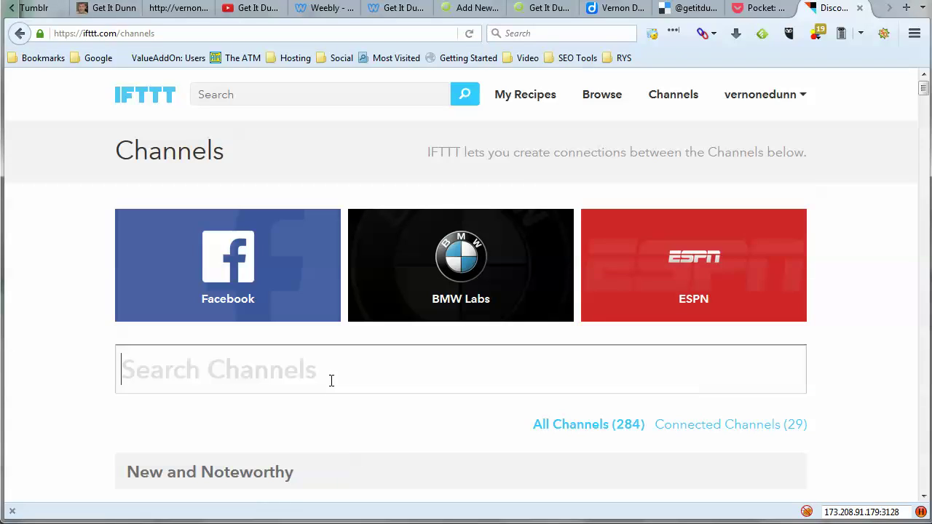
Search the IFTTT channels for "youtub" and open the YouTube channel
type("youtub")
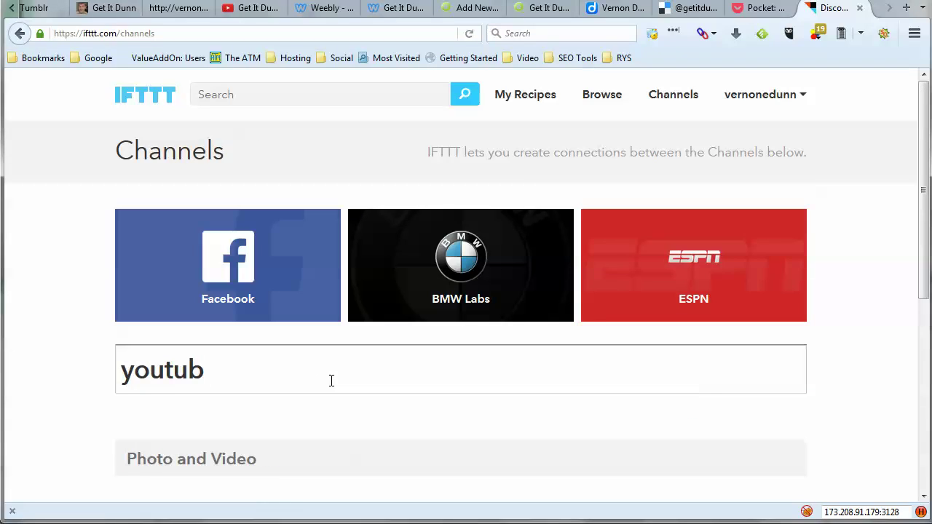
scroll(306, 367, "down", 2)
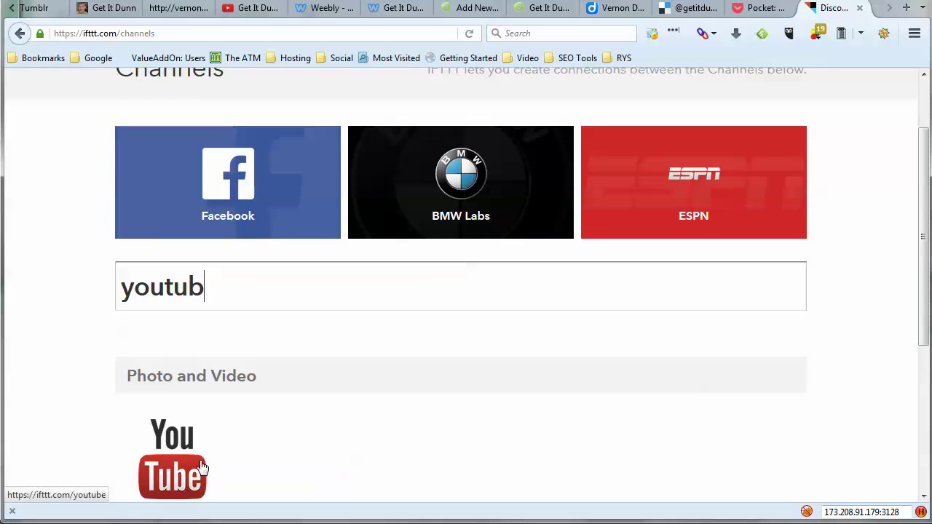
scroll(202, 465, "down", 3)
scroll(202, 408, "up", 1)
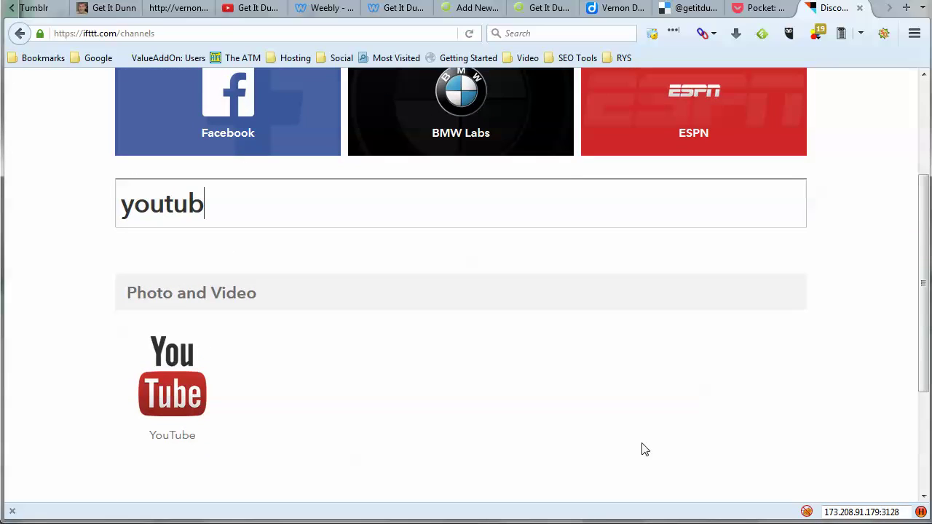
left_click(198, 394)
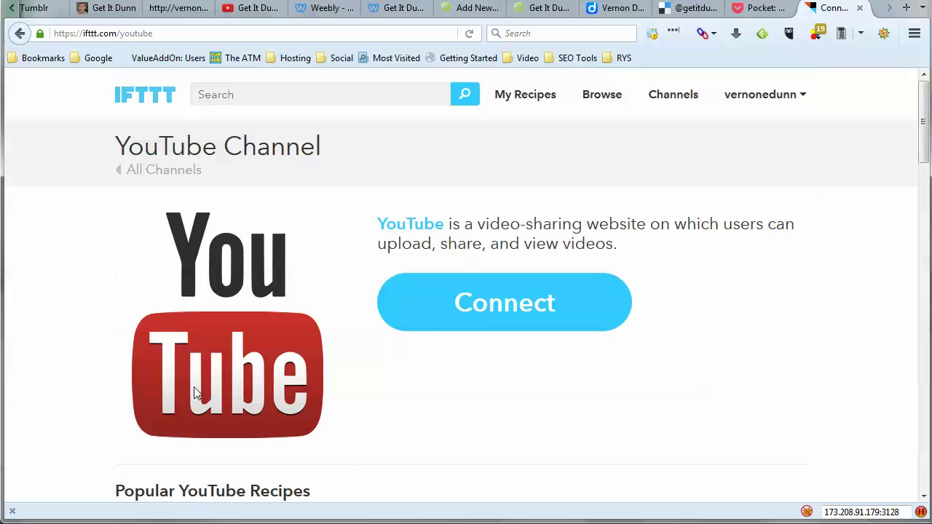
Connect the YouTube channel with the Get It Dunn page account and allow IFTTT to manage it
left_click(465, 323)
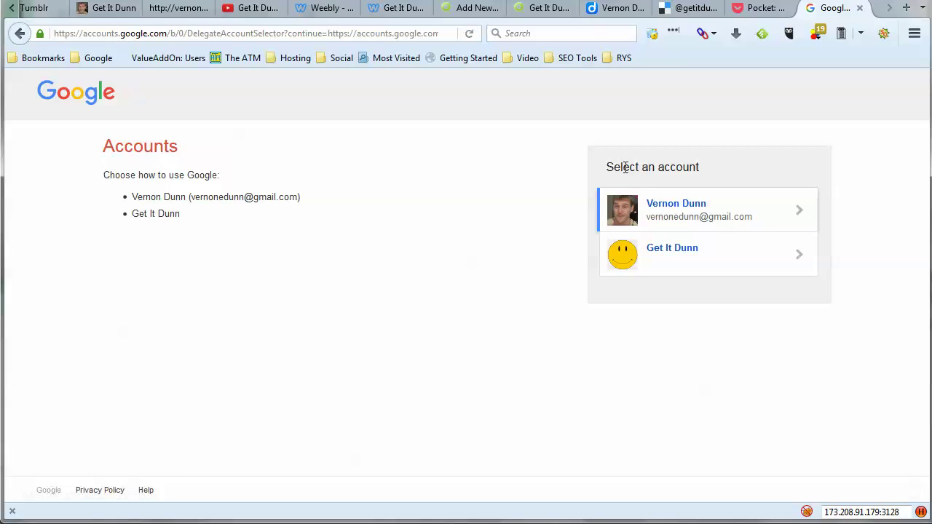
left_click(668, 254)
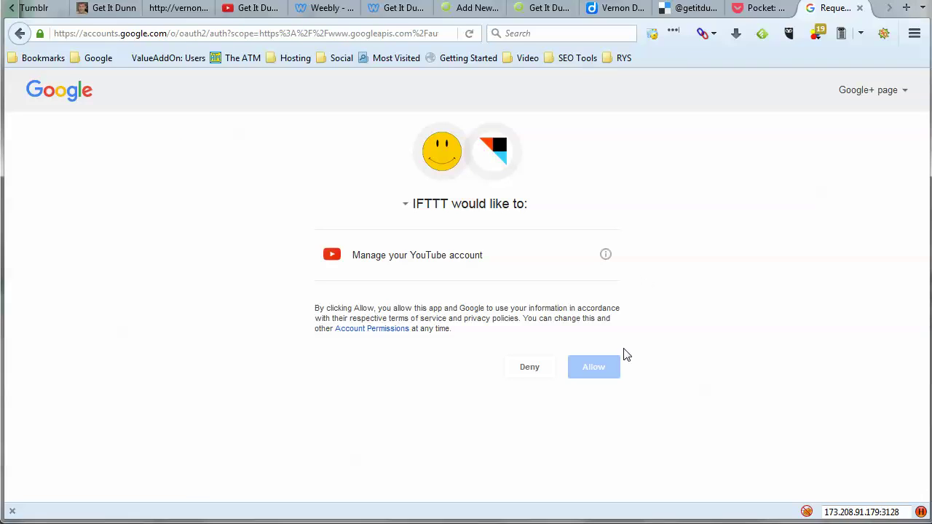
left_click(600, 376)
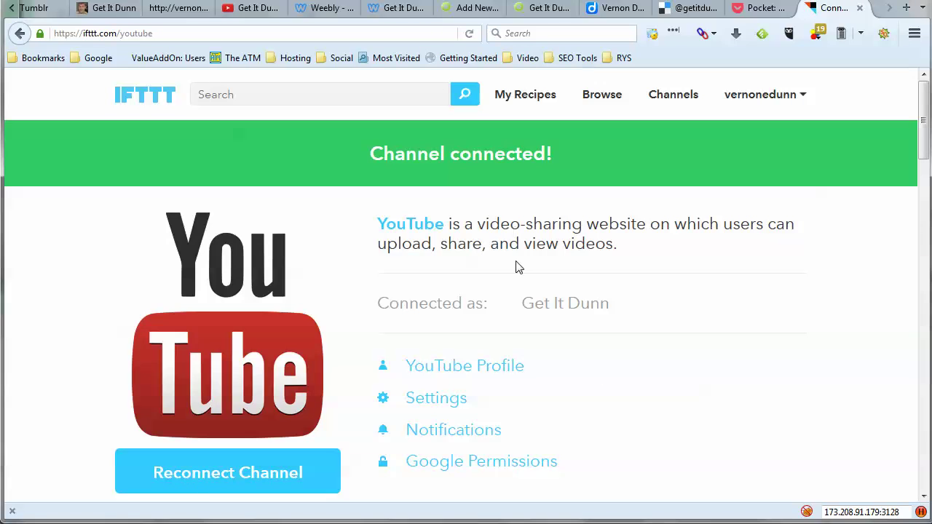
Return to the channel list, search for "blogg" and open the Blogger channel
left_click(673, 95)
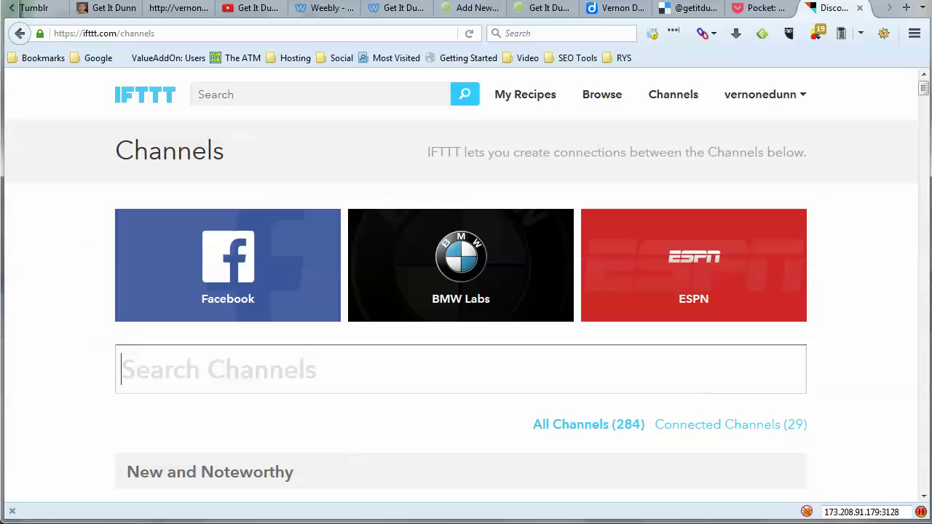
type("b")
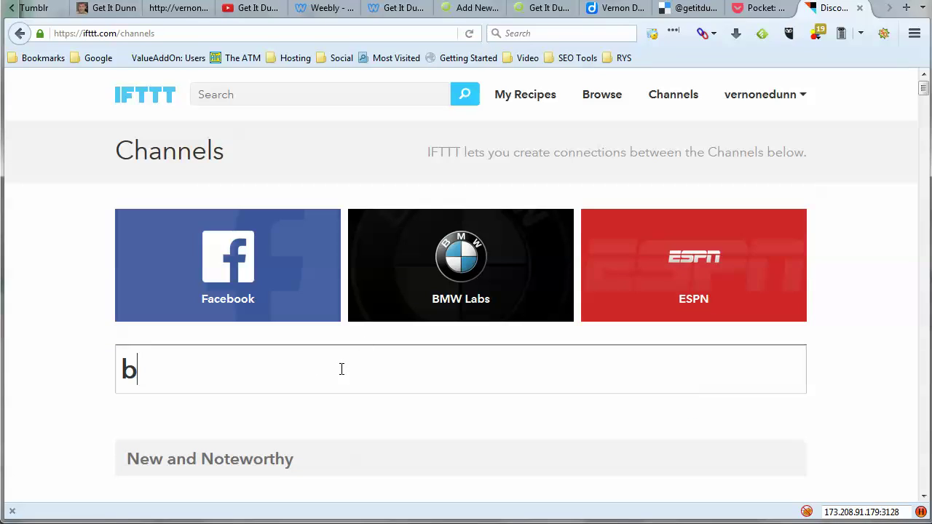
type("logg")
scroll(339, 368, "down", 4)
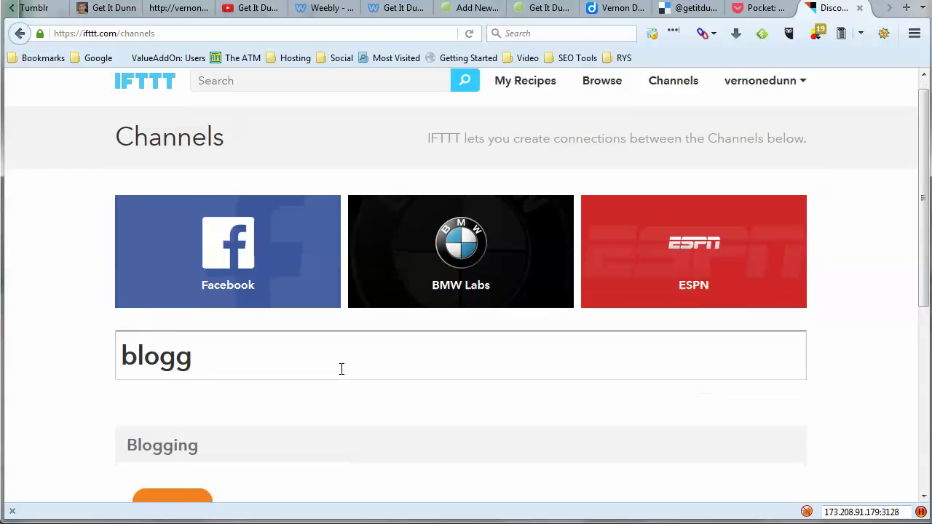
left_click(196, 373)
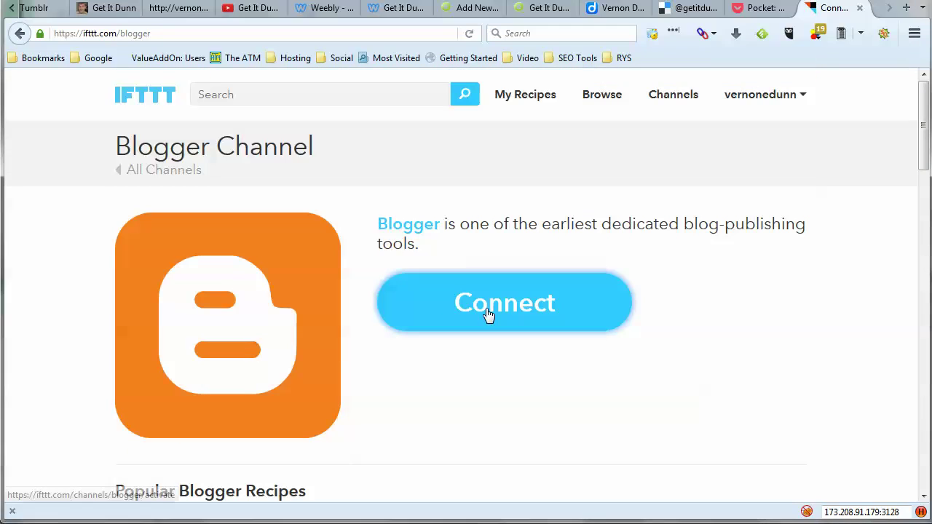
Connect the Blogger channel by allowing IFTTT to manage the account, and check the connected blog's URL
left_click(487, 313)
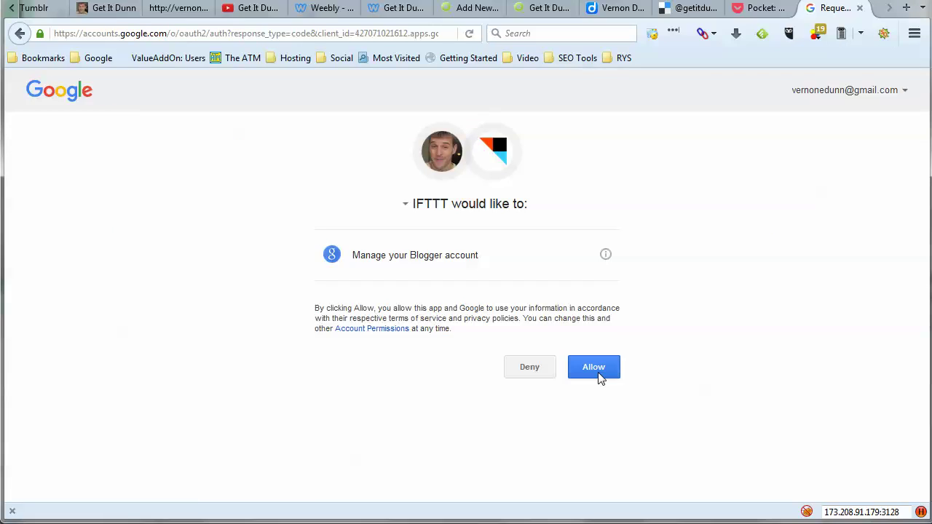
left_click(596, 376)
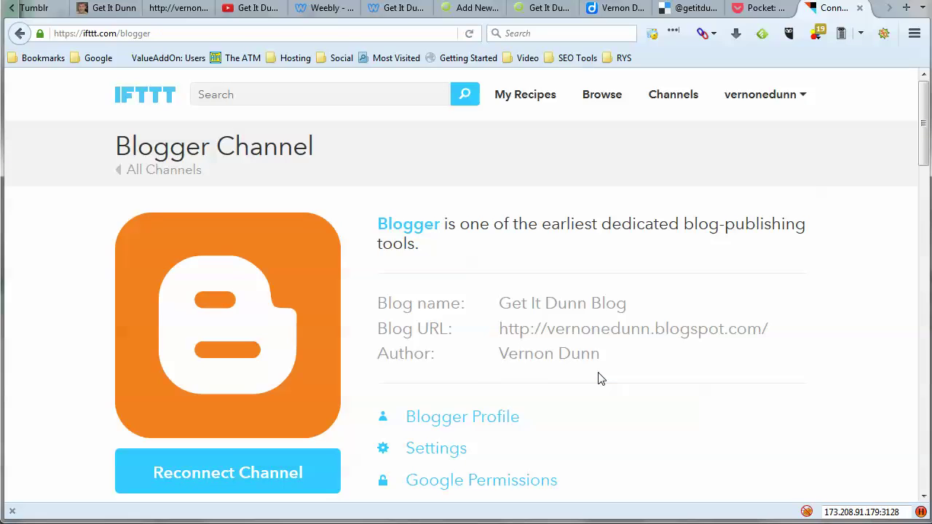
scroll(598, 377, "down", 2)
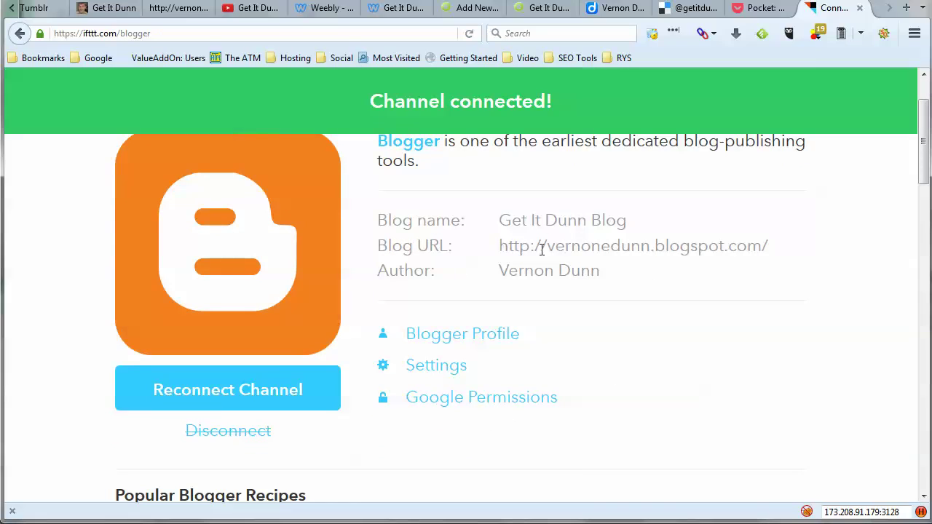
left_click_drag(498, 247, 765, 245)
left_click(659, 252)
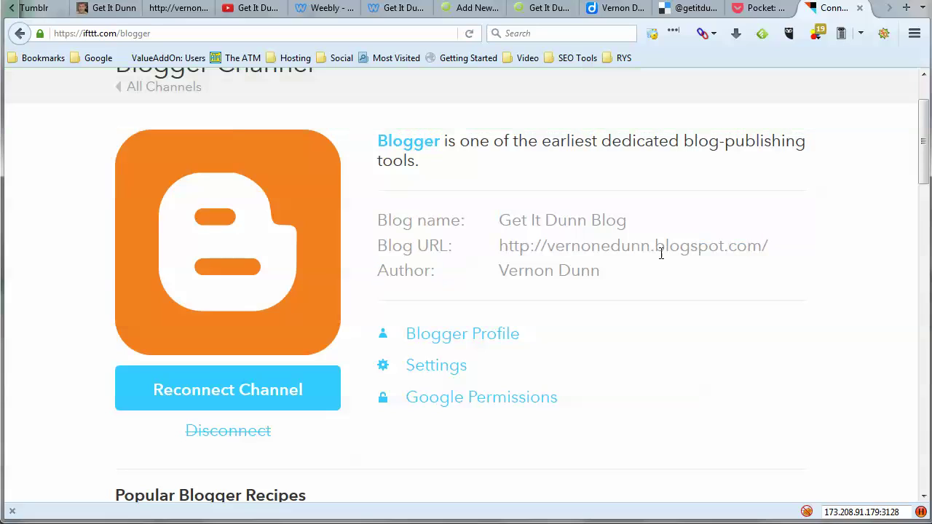
scroll(601, 291, "up", 2)
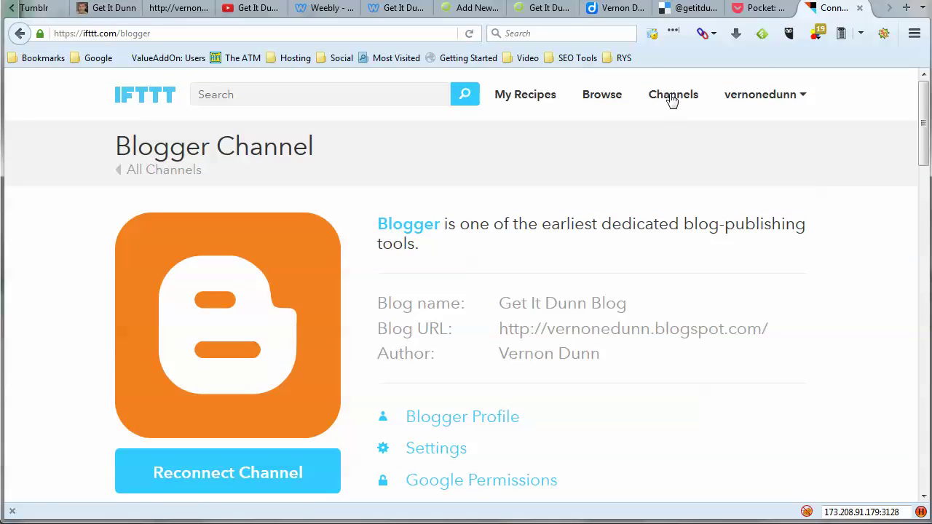
Search the channel list for "wordp" and open the connection form of the WordPress channel
left_click(670, 95)
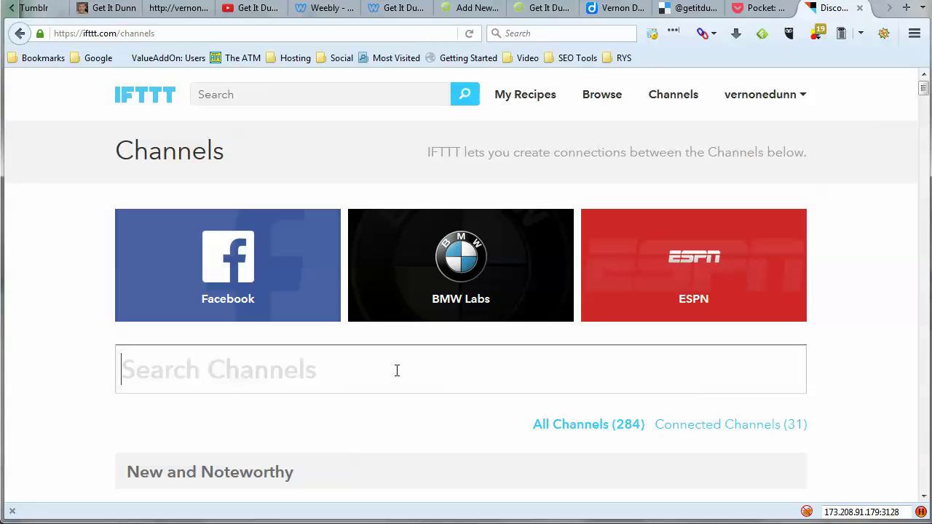
type("wordp")
scroll(397, 370, "down", 1)
scroll(396, 371, "down", 3)
left_click(182, 370)
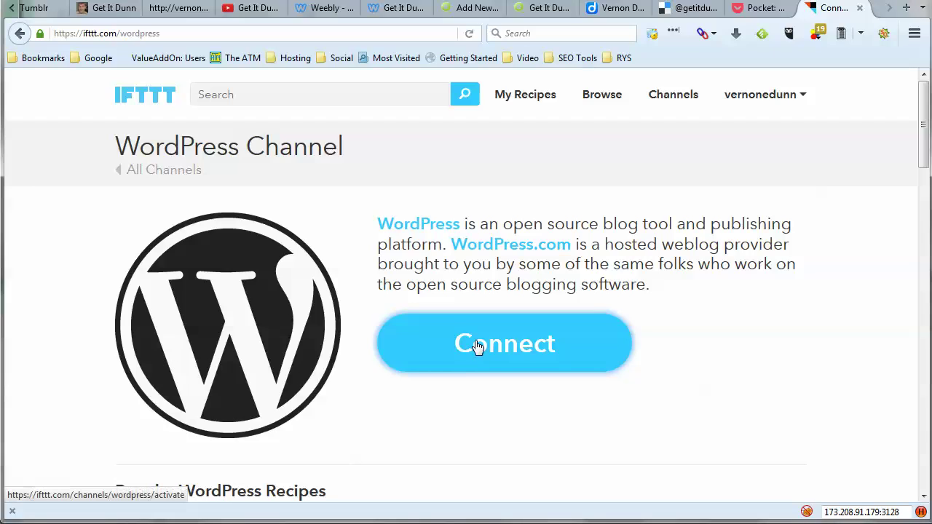
left_click(476, 346)
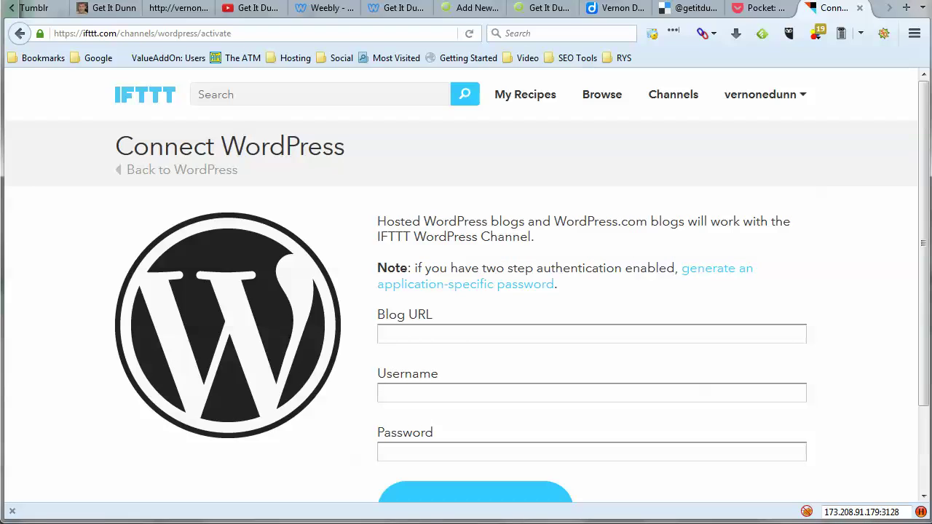
Copy the WordPress.com blog address from the account workbook into the connection form's Blog URL field
key("alt+Tab")
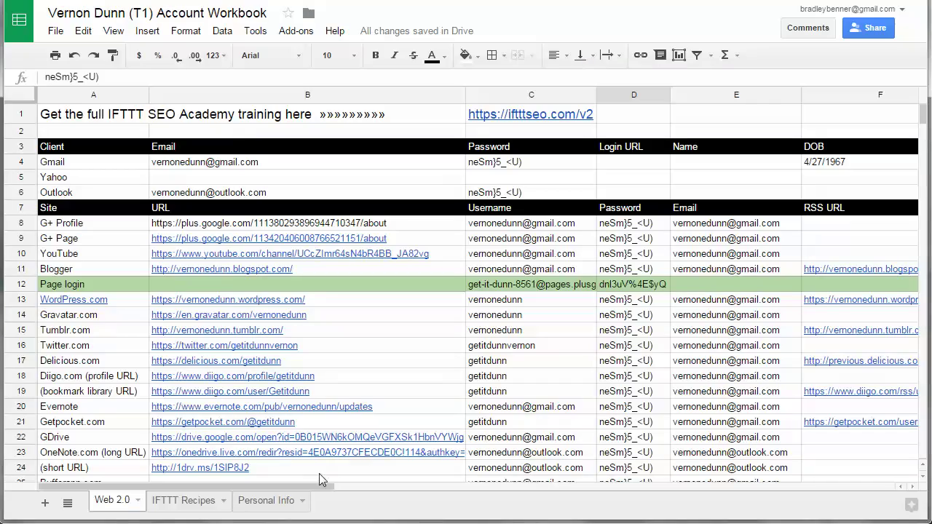
right_click(322, 304)
left_click(361, 333)
key("alt+Tab")
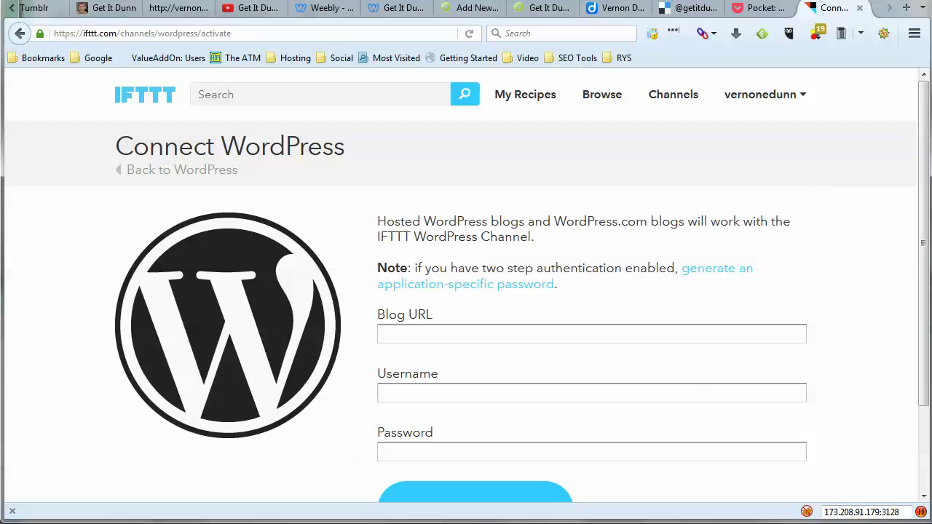
right_click(460, 337)
left_click(493, 403)
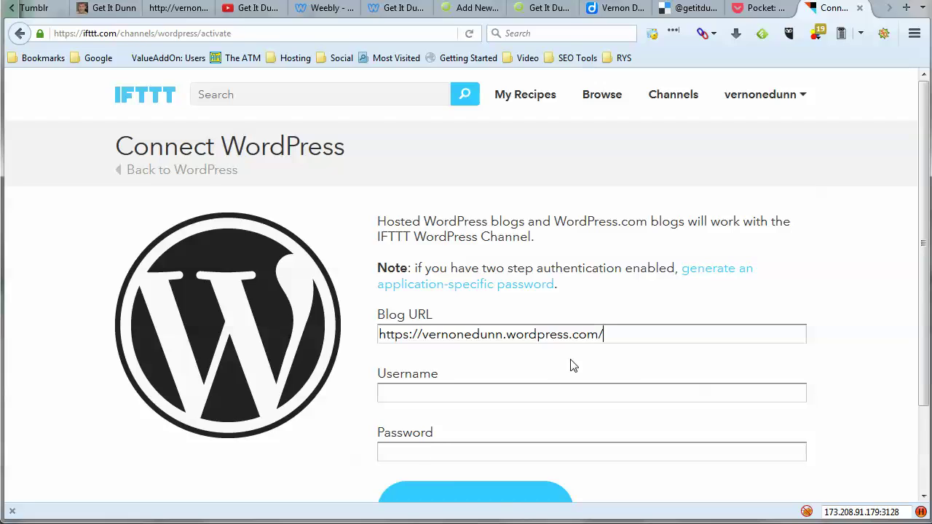
scroll(711, 393, "down", 1)
scroll(711, 393, "down", 1)
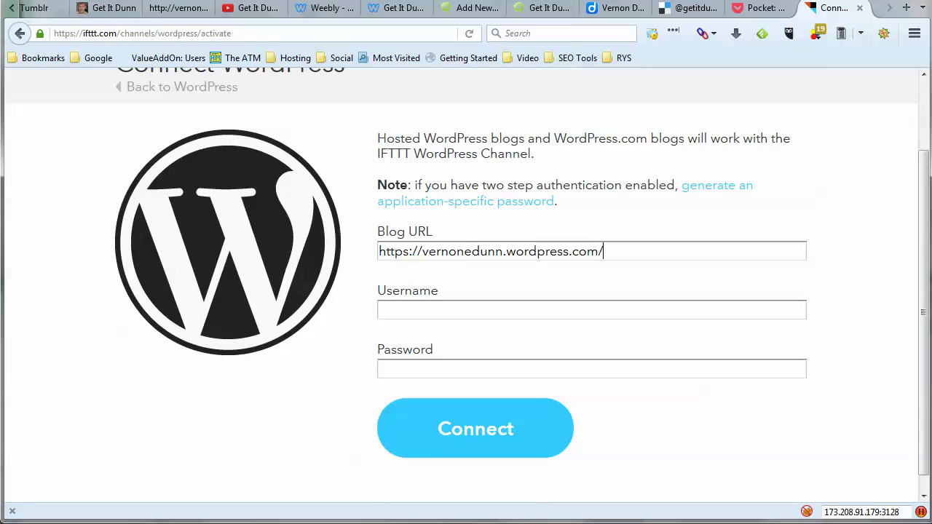
Copy the WordPress.com username from the account workbook into the connection form's Username field
key("alt+Tab")
right_click(514, 301)
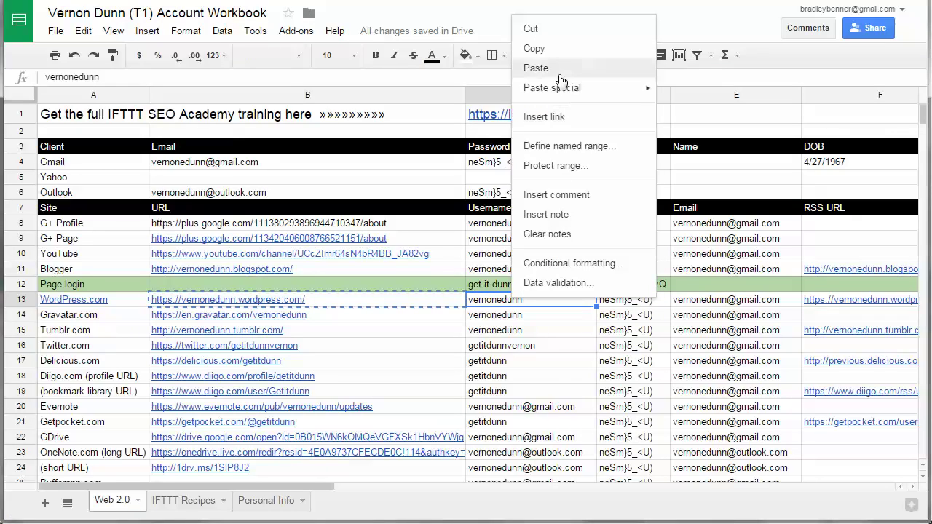
left_click(535, 48)
key("alt+Tab")
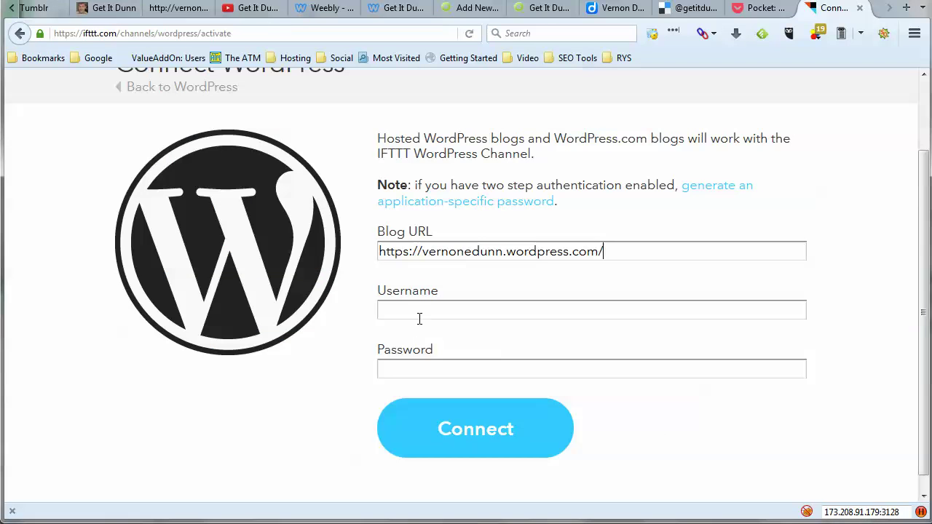
right_click(421, 305)
left_click(441, 366)
Copy the WordPress.com password from the account workbook into the connection form's Password field and connect the WordPress channel
key("alt+Tab")
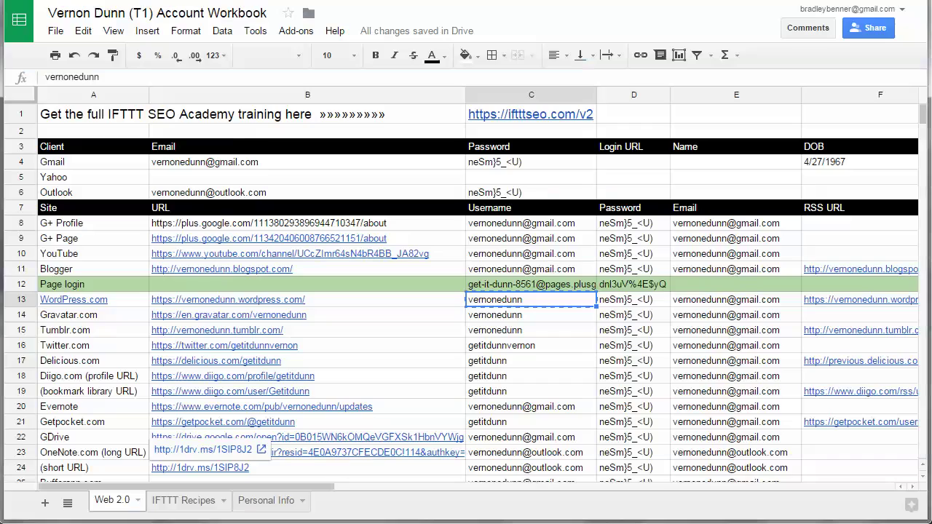
right_click(631, 303)
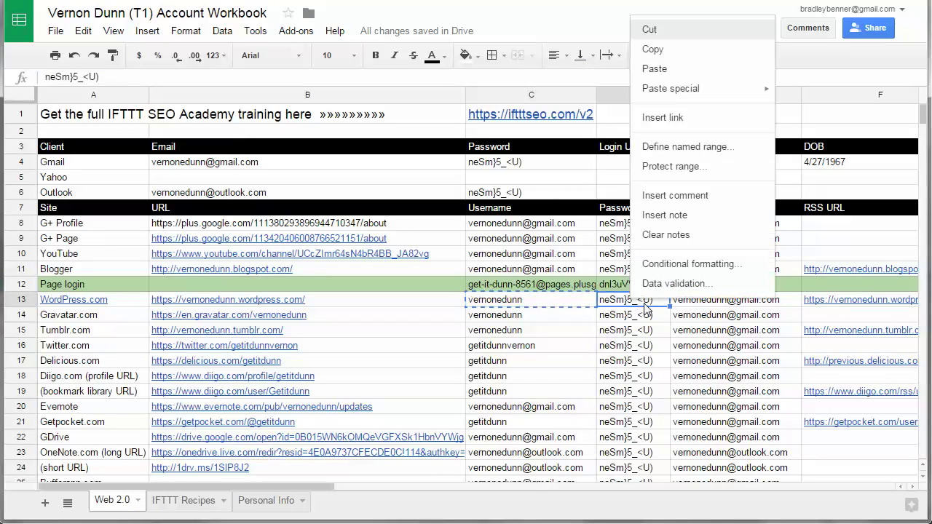
left_click(709, 51)
key("alt+Tab")
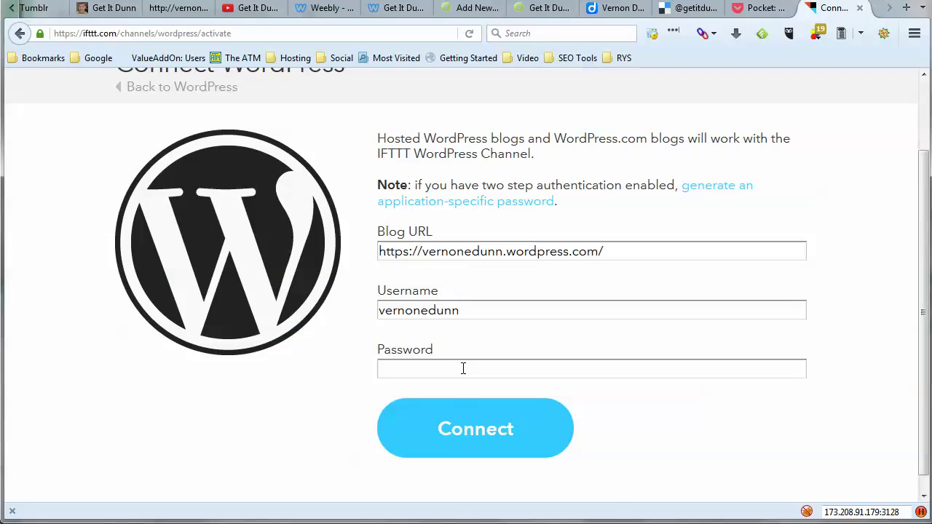
right_click(462, 368)
left_click(548, 433)
left_click(508, 444)
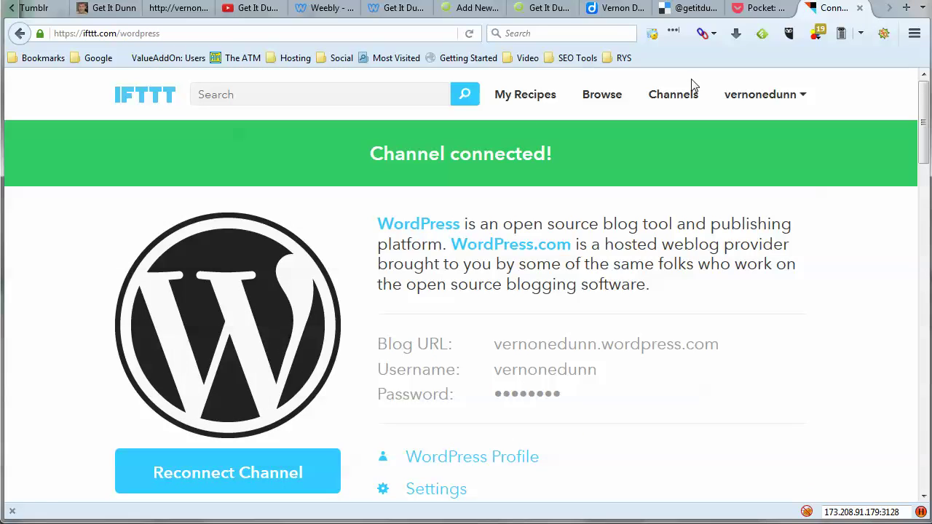
Look up the Tumblr.com entry in the account workbook, search the IFTTT channel list for "tumblr" and connect the Tumblr channel
left_click(673, 95)
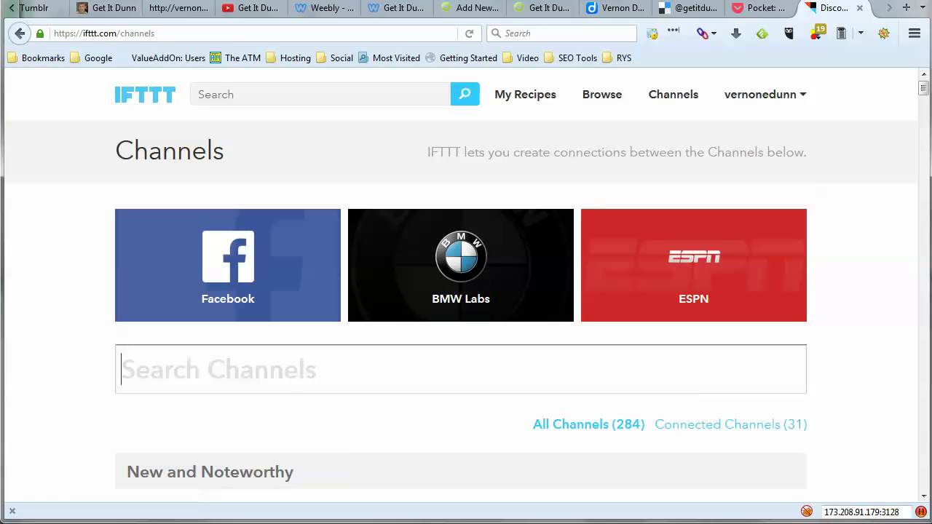
key("alt+Tab")
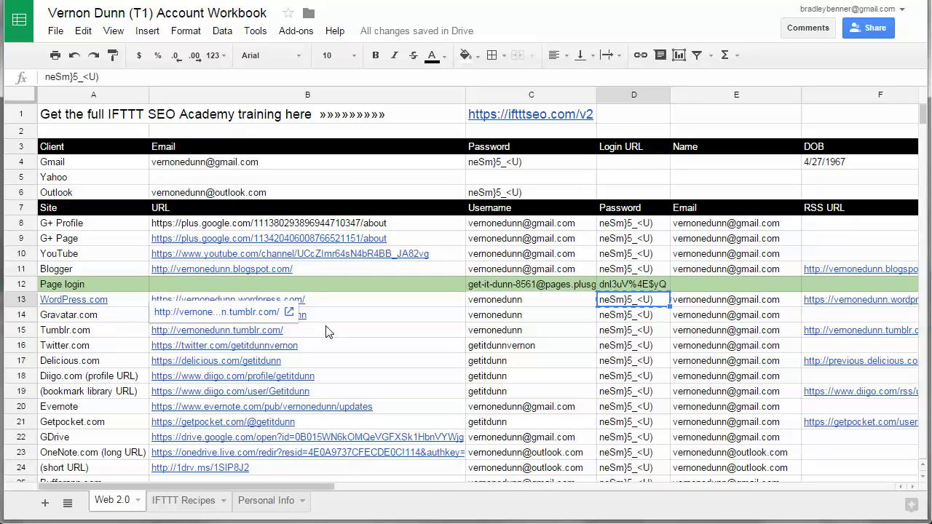
left_click(176, 334)
key("alt+Tab")
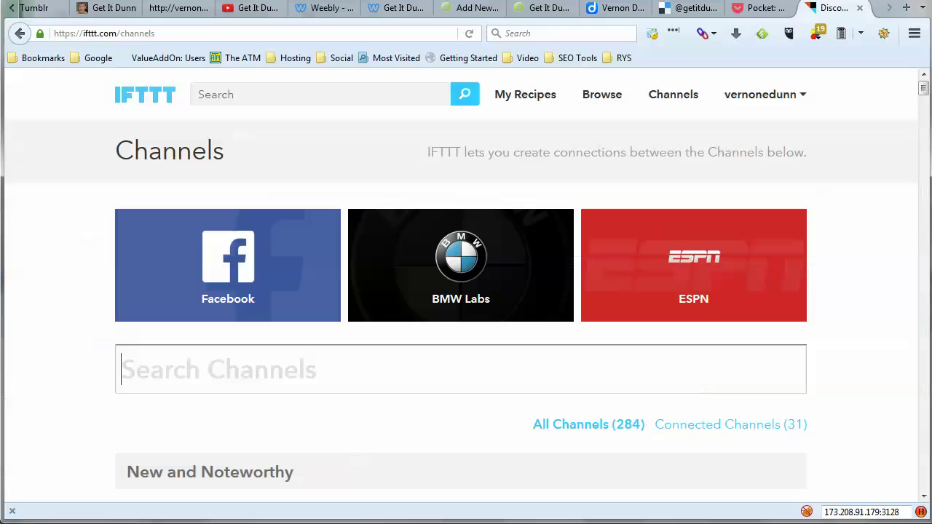
type("tumblr")
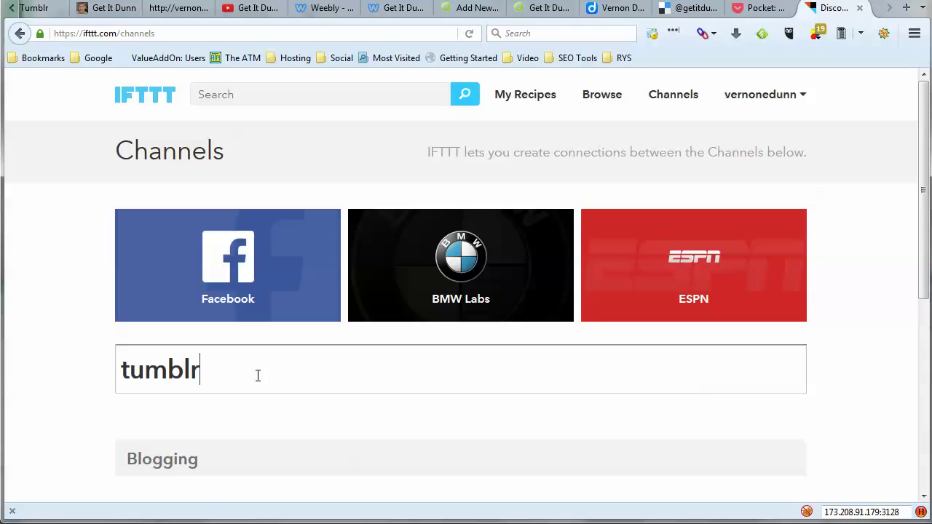
scroll(251, 396, "down", 2)
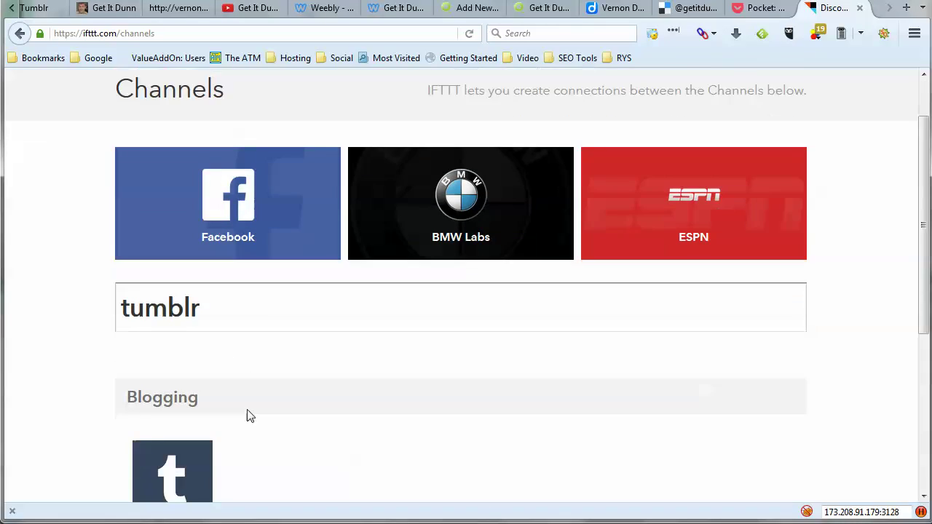
left_click(166, 437)
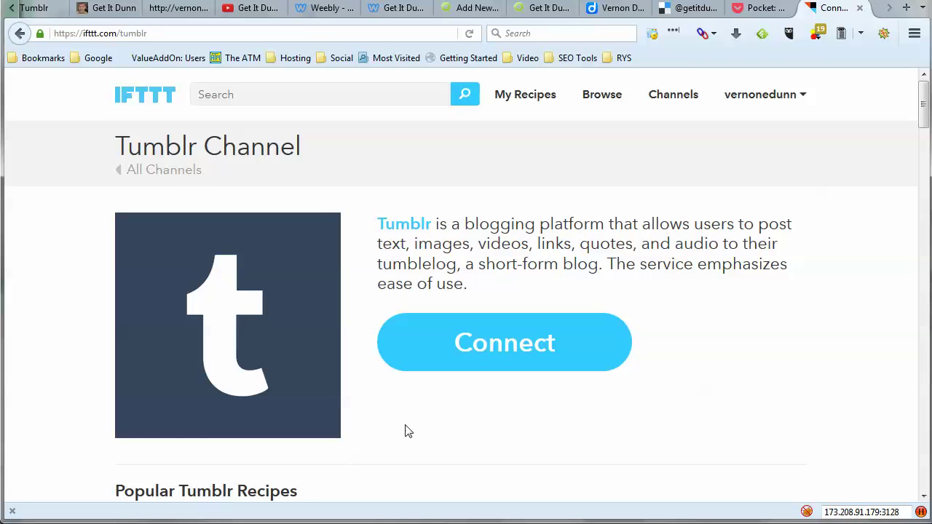
left_click(468, 352)
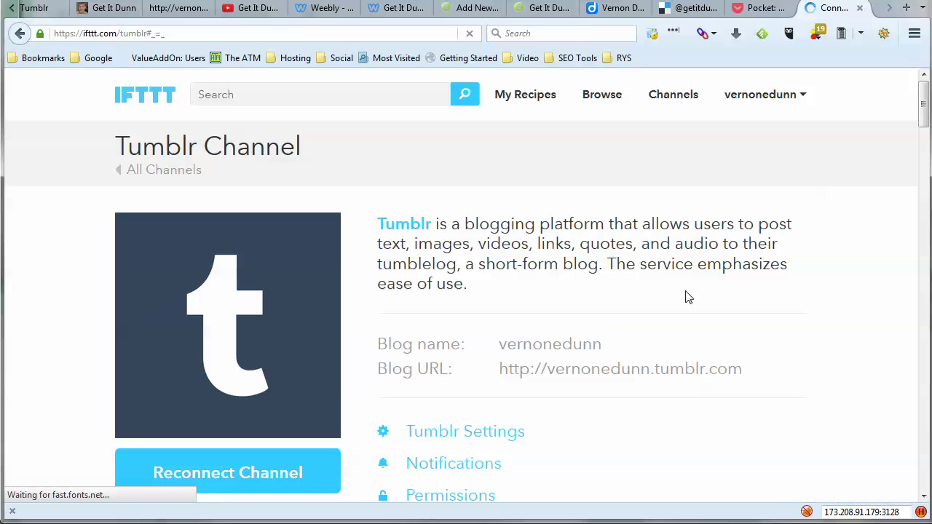
Search the channel list for "twitter", open the Twitter channel and check its connected username against the account workbook
left_click(682, 101)
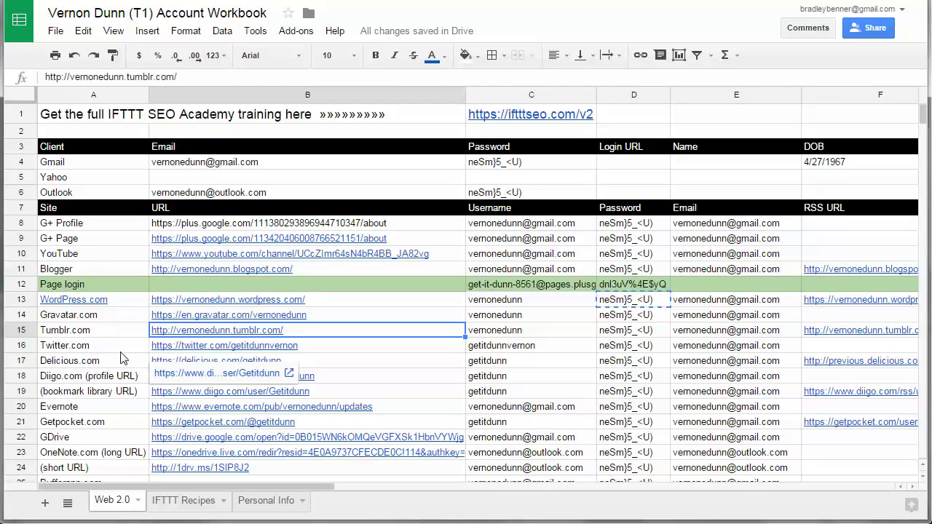
mouse_move(235, 351)
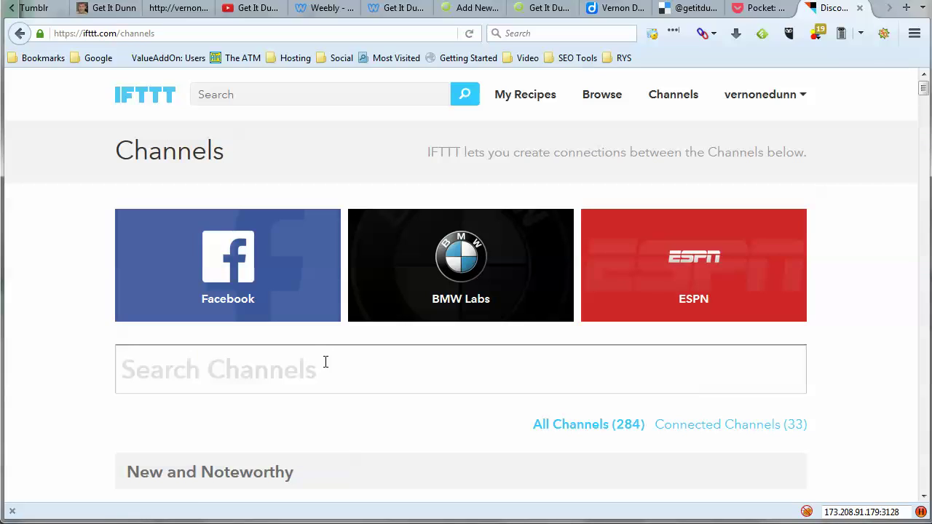
type("twitter")
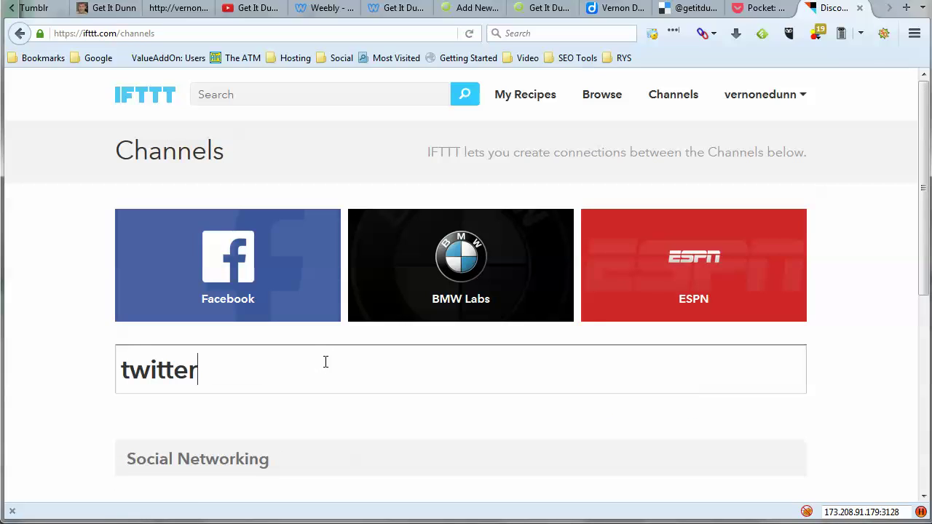
scroll(320, 367, "down", 4)
left_click(182, 374)
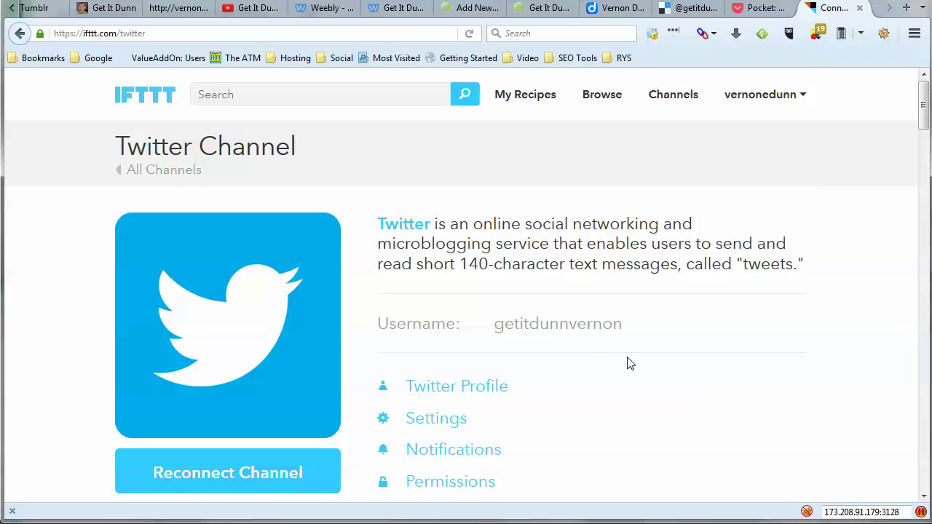
scroll(631, 363, "down", 2)
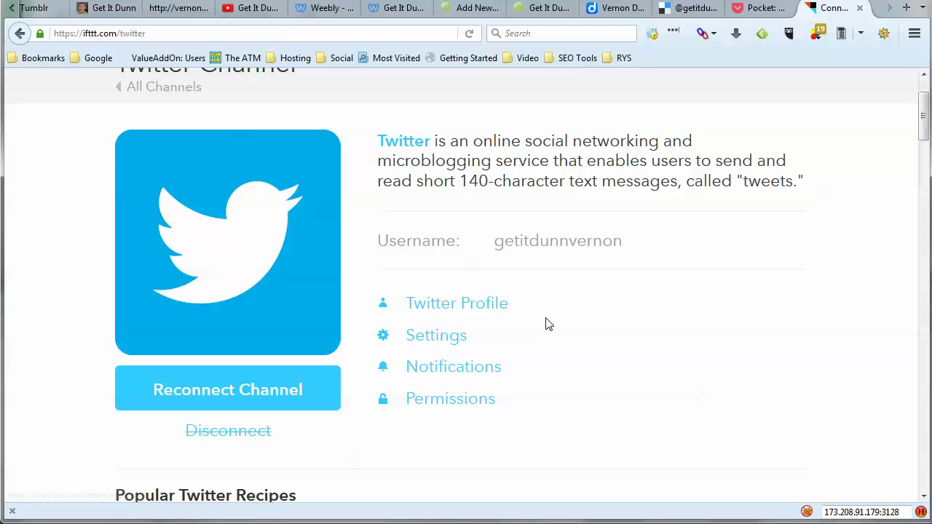
scroll(547, 322, "up", 2)
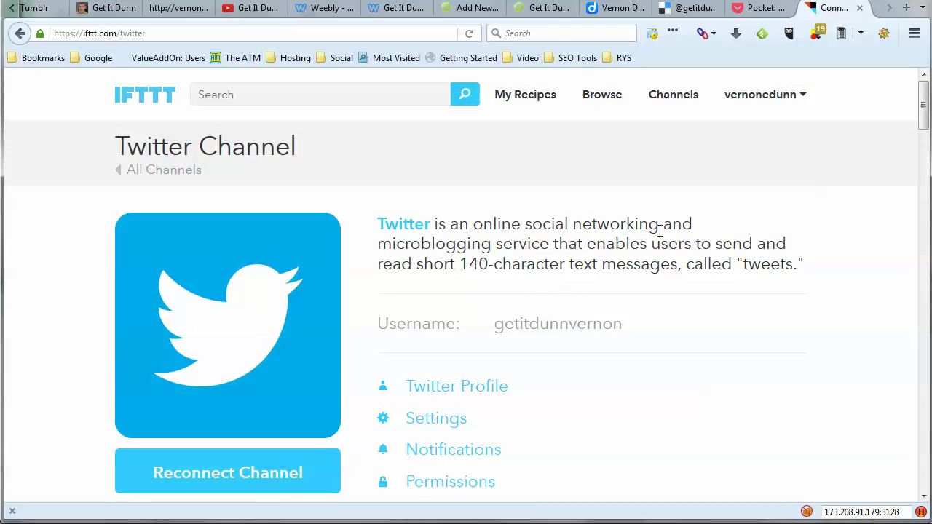
Search the channel list for "deliciou" and open the connection form of the Delicious channel
left_click(671, 109)
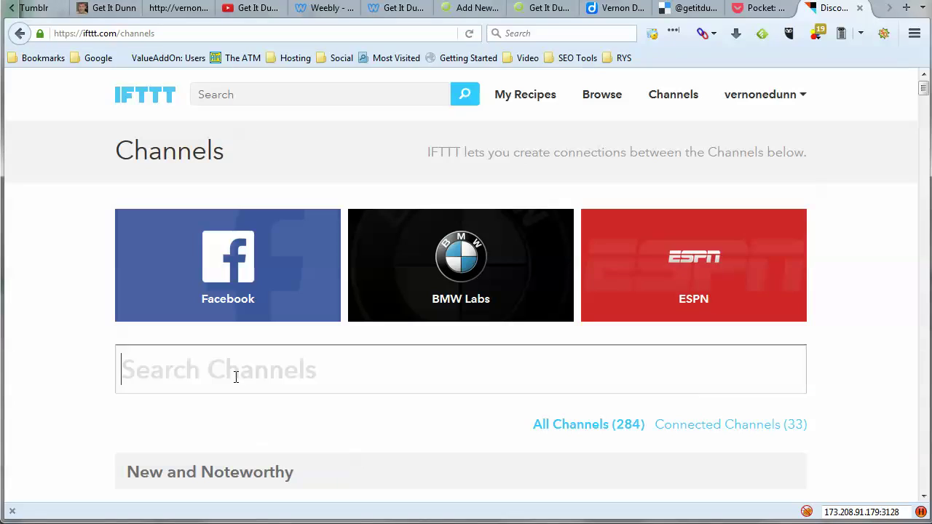
type("deliciou")
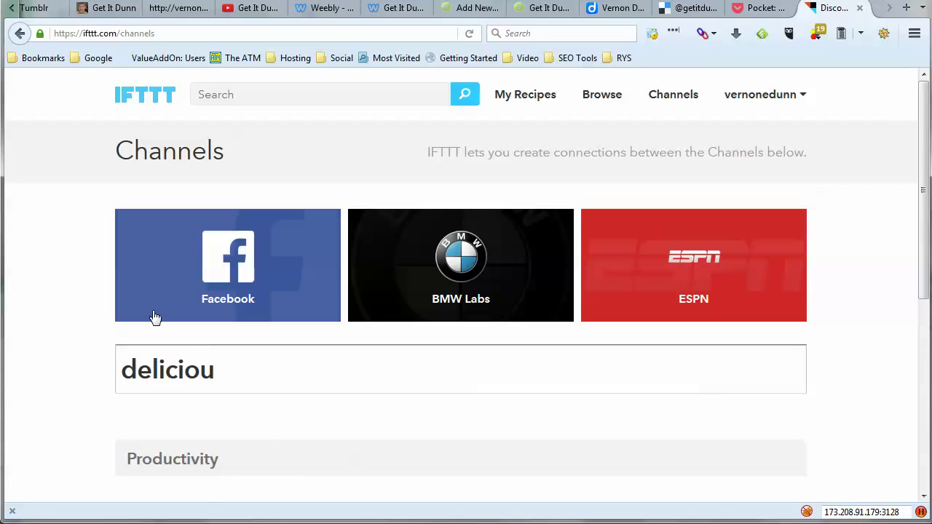
scroll(167, 375, "down", 2)
left_click(191, 462)
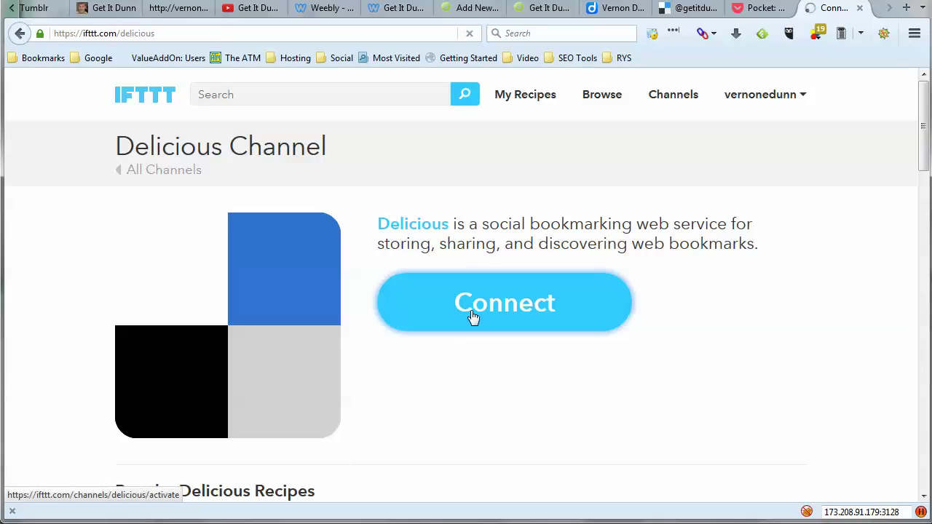
left_click(471, 316)
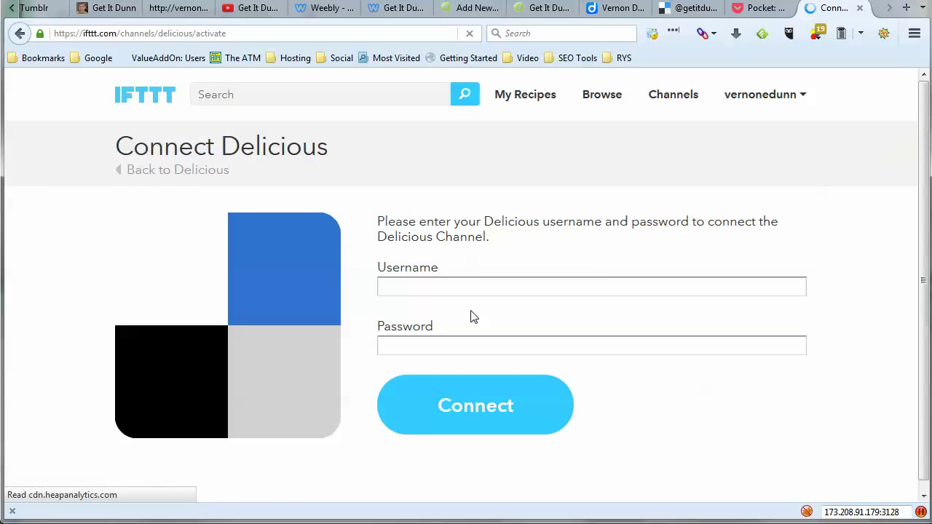
Enter the Delicious username and the password copied from the account workbook, and connect the Delicious channel
key("alt+Tab")
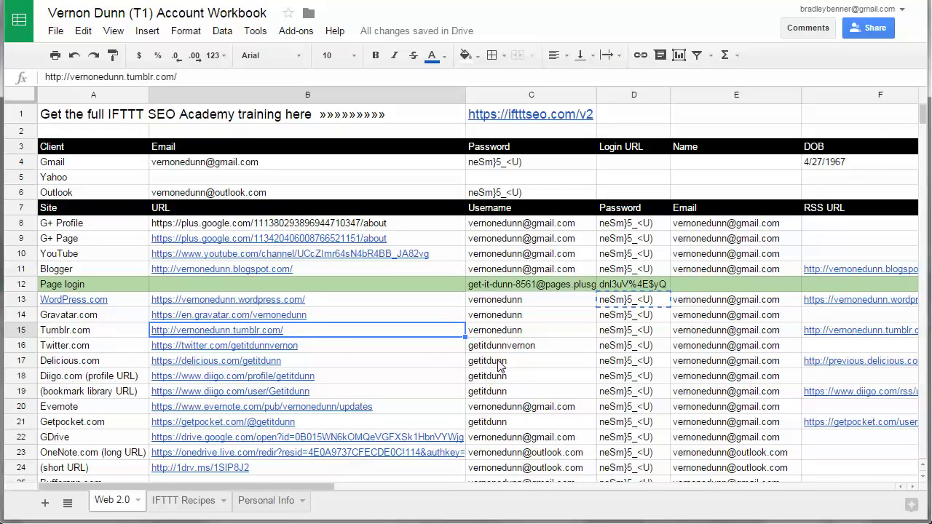
right_click(615, 364)
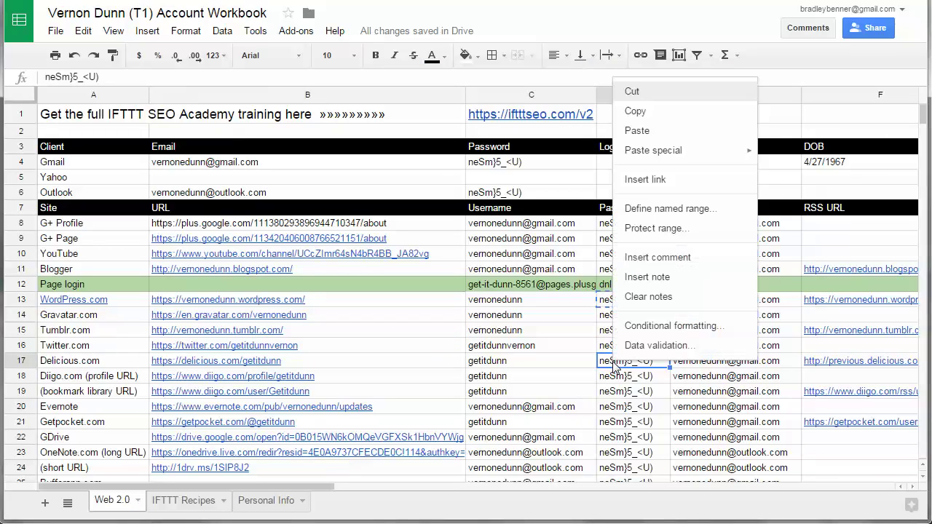
left_click(643, 112)
key("alt+Tab")
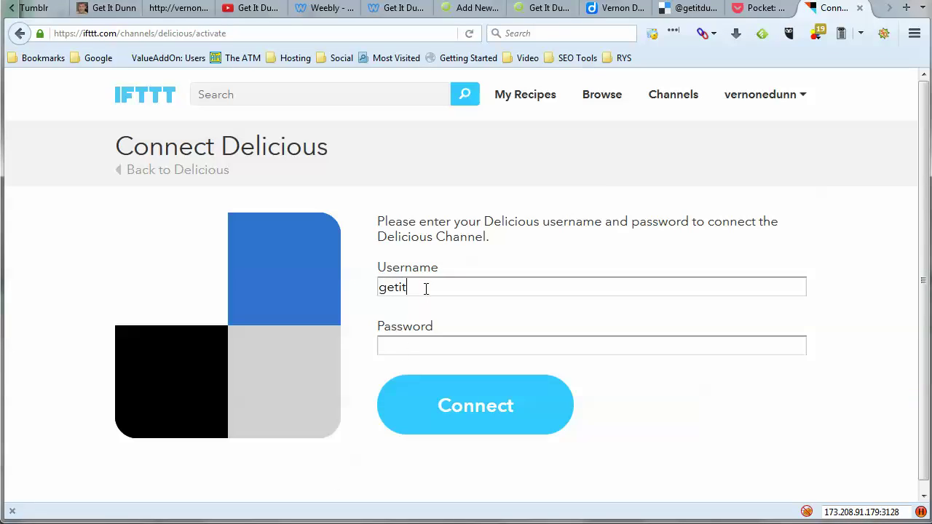
key("Tab")
key("ctrl+v")
left_click(470, 406)
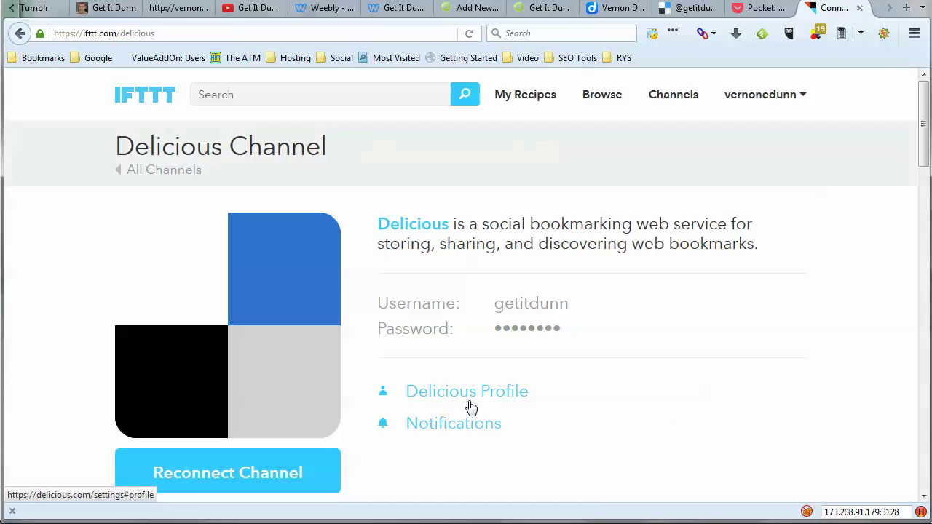
Search the channel list for "diigo" and open the connection form of the Diigo channel
left_click(679, 95)
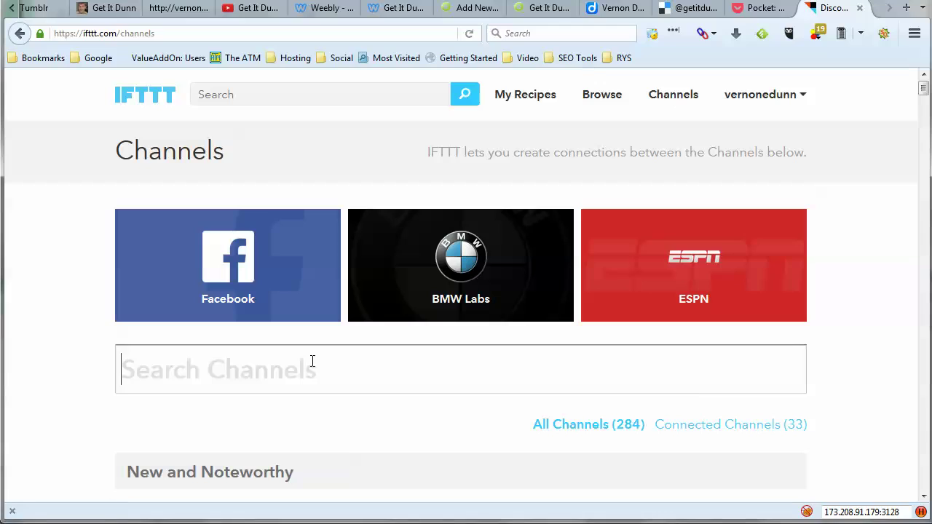
type("diigo")
scroll(312, 361, "down", 1)
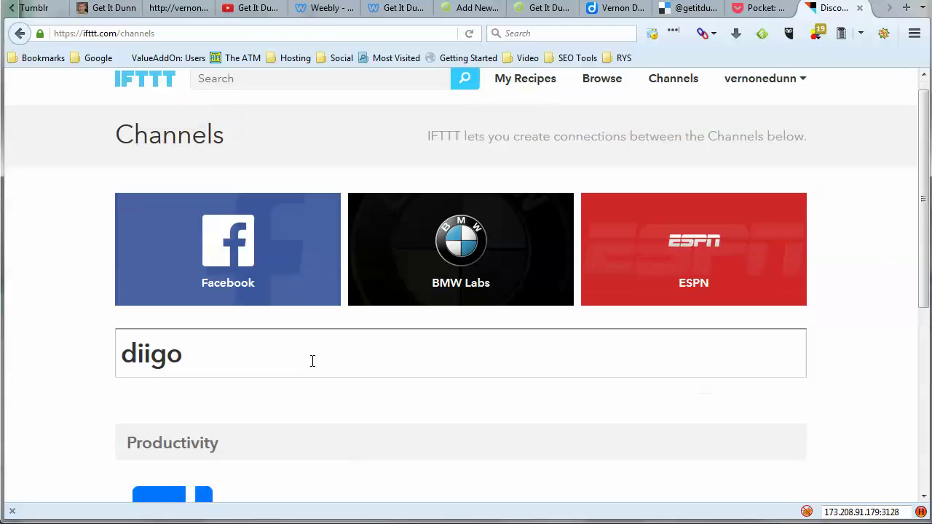
scroll(312, 361, "down", 2)
left_click(208, 462)
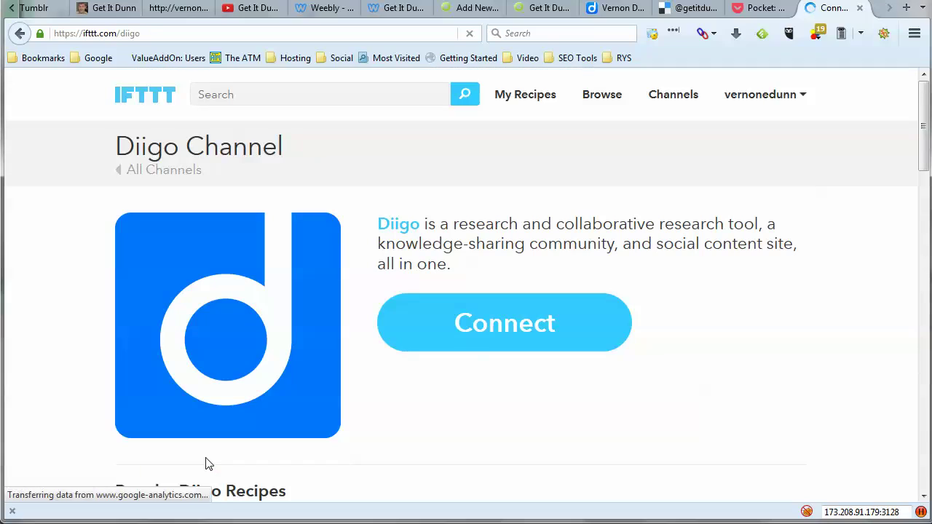
left_click(501, 331)
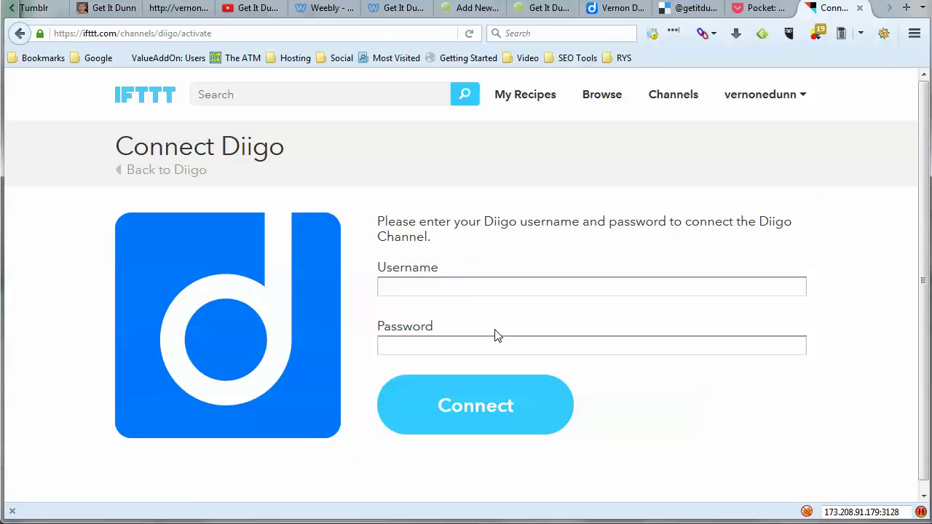
Fill in the Diigo username and the account password, connect the Diigo channel and return to the channel list
left_click(424, 282)
key("Down")
key("Down")
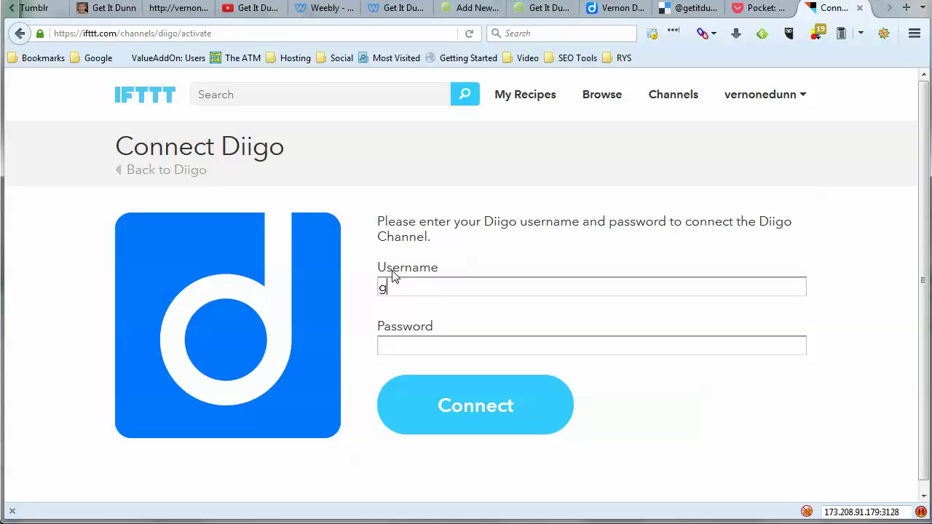
type("et")
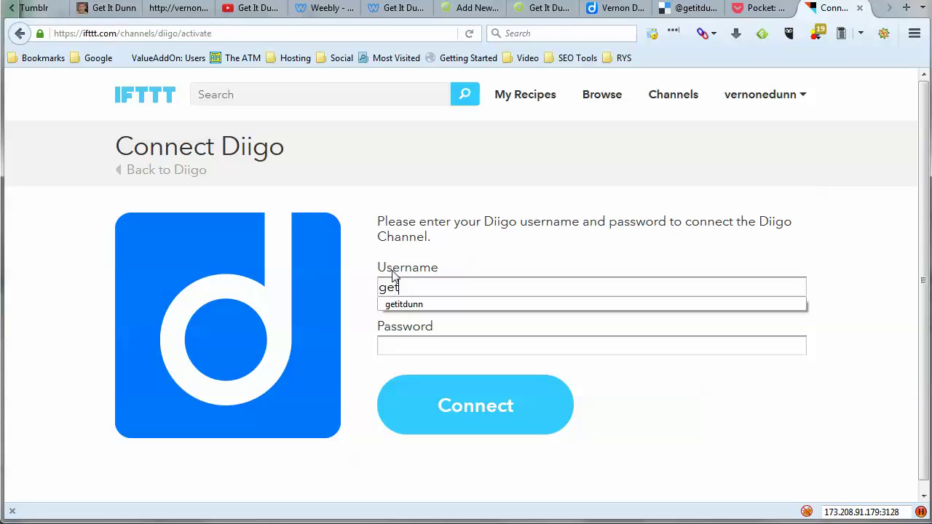
left_click(418, 304)
left_click(424, 339)
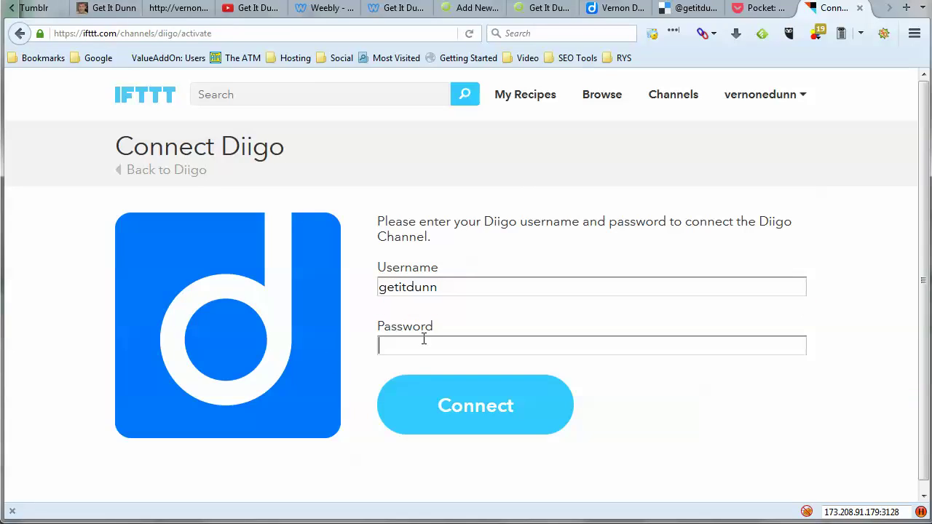
key("ctrl+v")
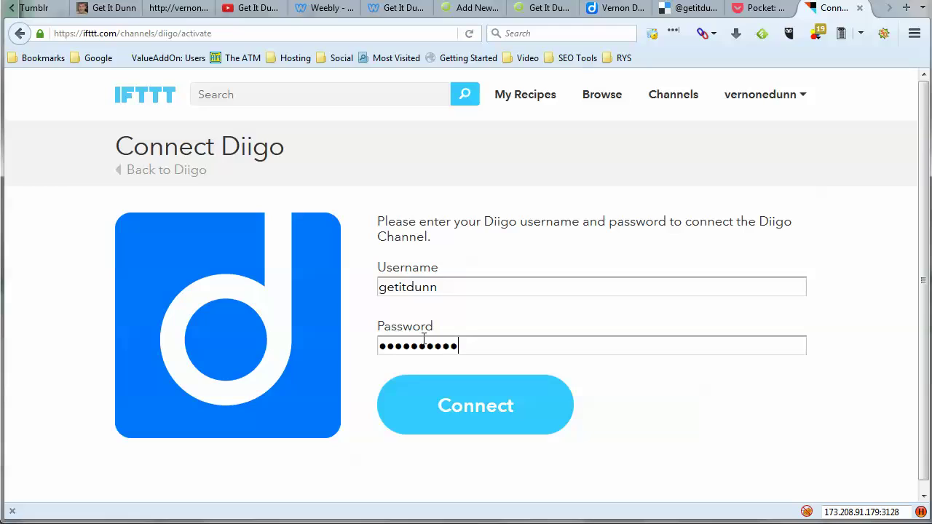
left_click(436, 428)
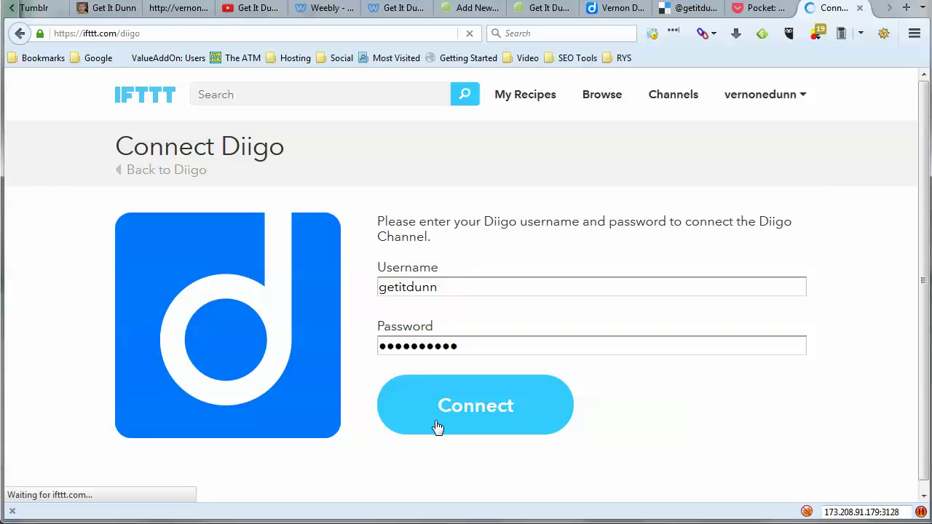
left_click(683, 96)
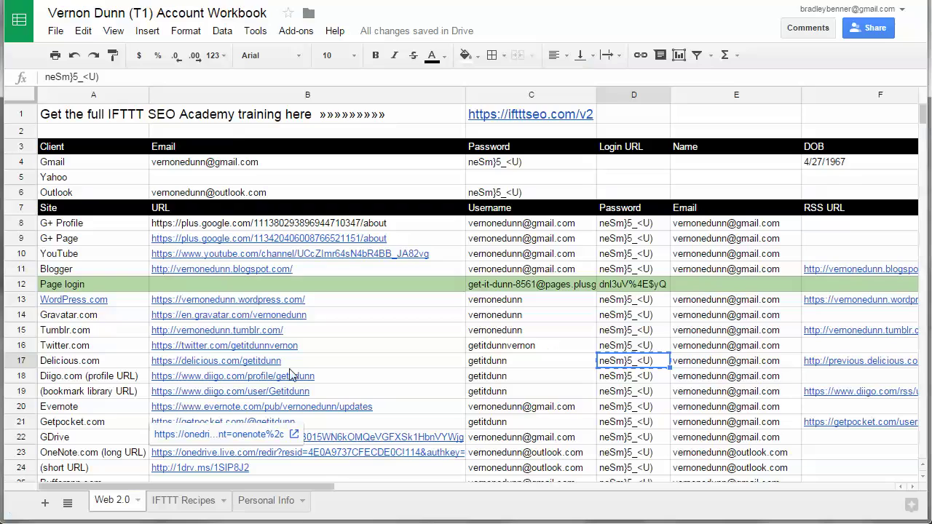
Search the channel list for "evernote" and start connecting the Evernote channel
scroll(291, 374, "down", 2)
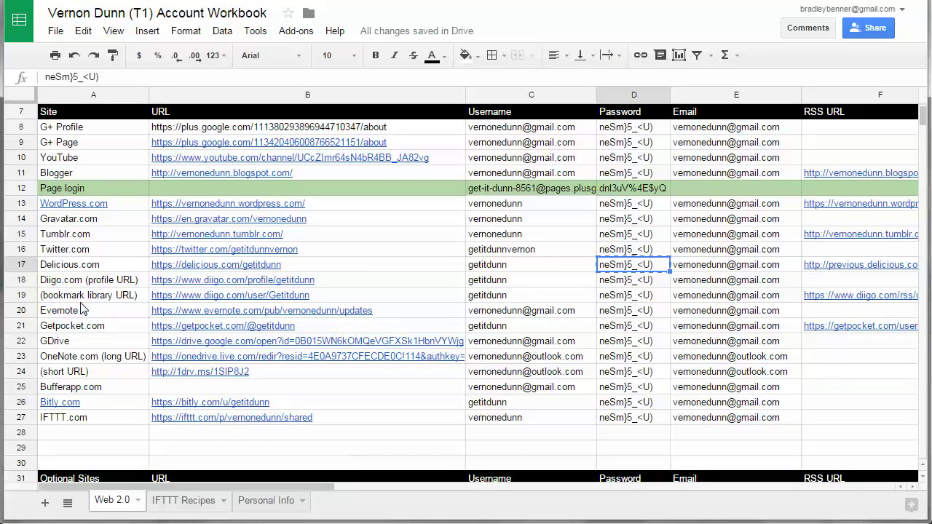
mouse_move(262, 326)
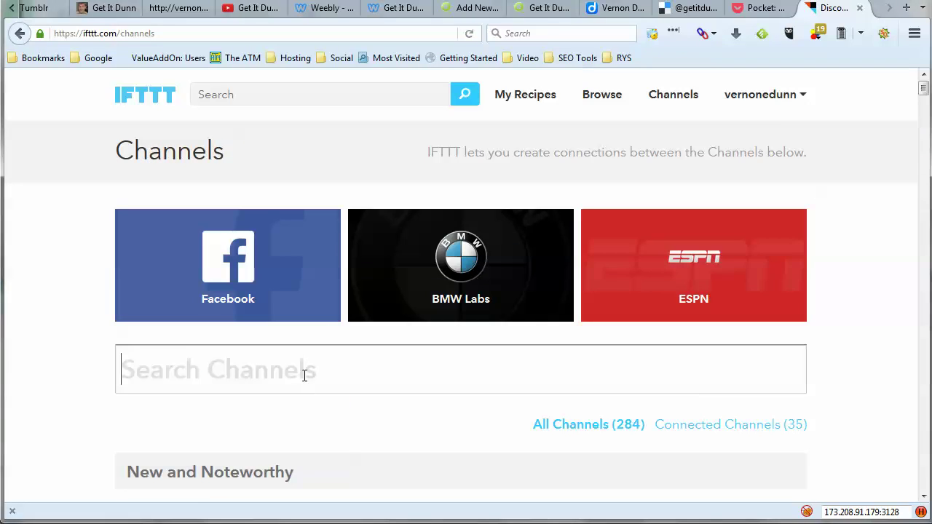
type("evernote")
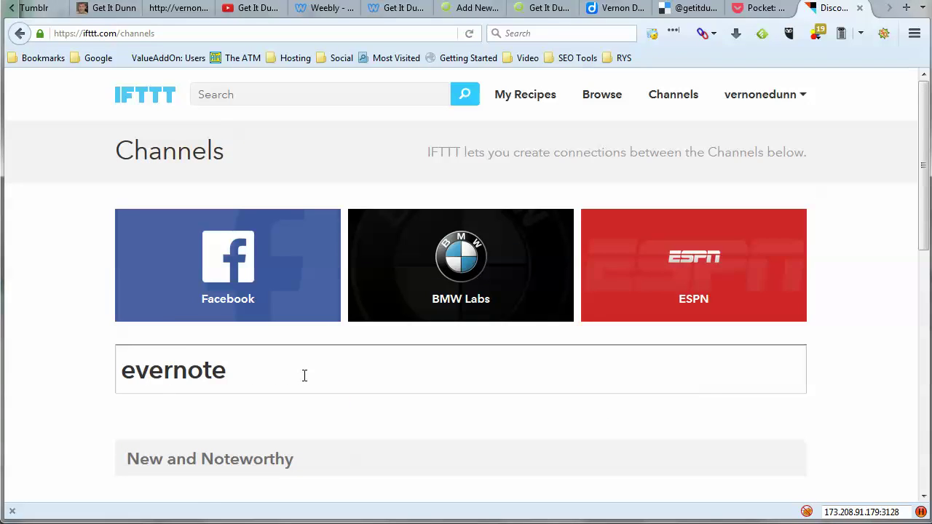
scroll(304, 374, "down", 2)
left_click(203, 390)
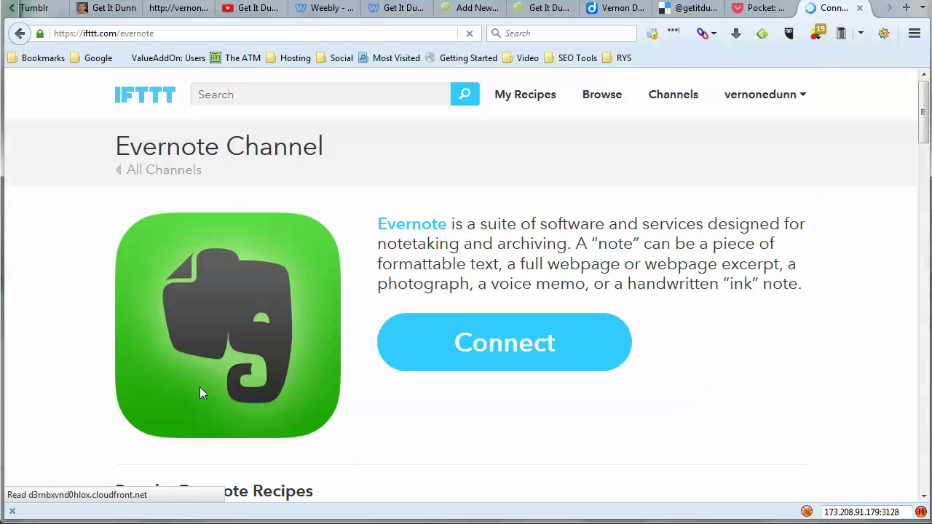
left_click(508, 353)
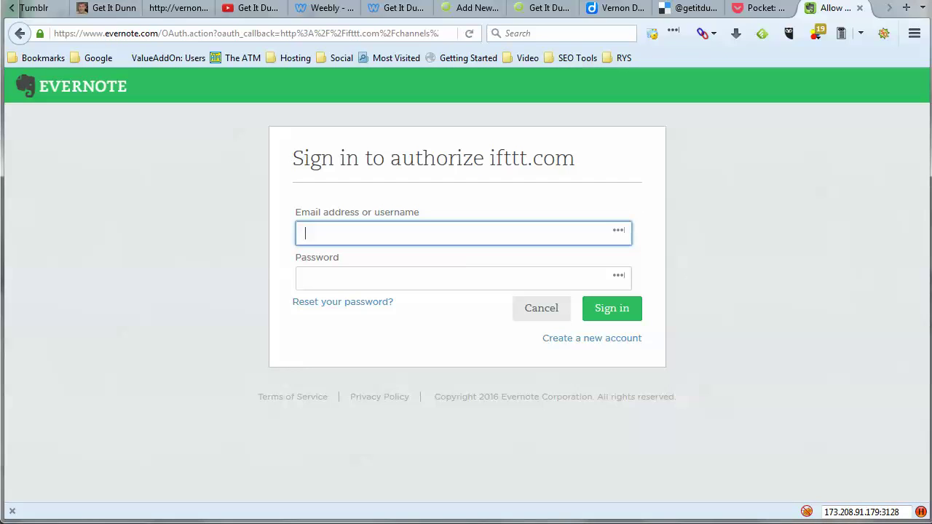
Copy the Evernote account's e-mail from the account workbook and paste it into the Evernote sign-in form
key("alt+Tab")
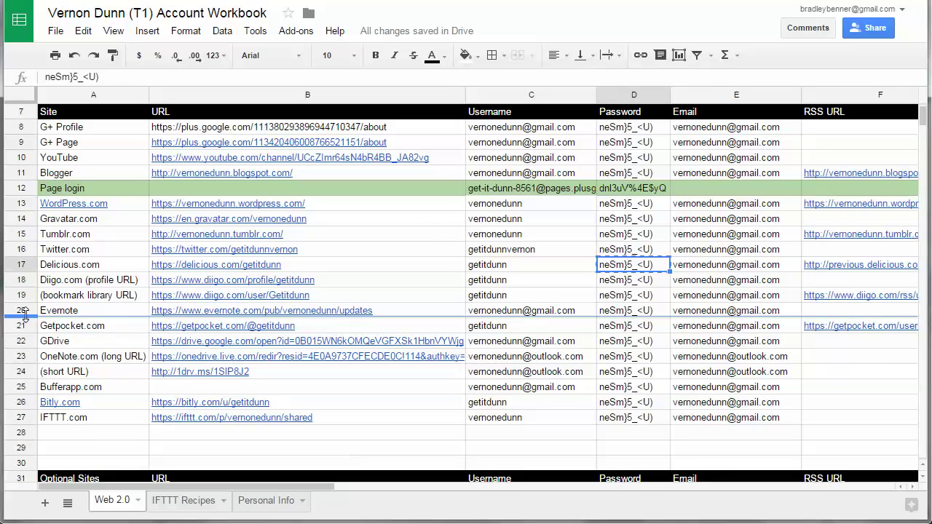
left_click(556, 313)
right_click(553, 311)
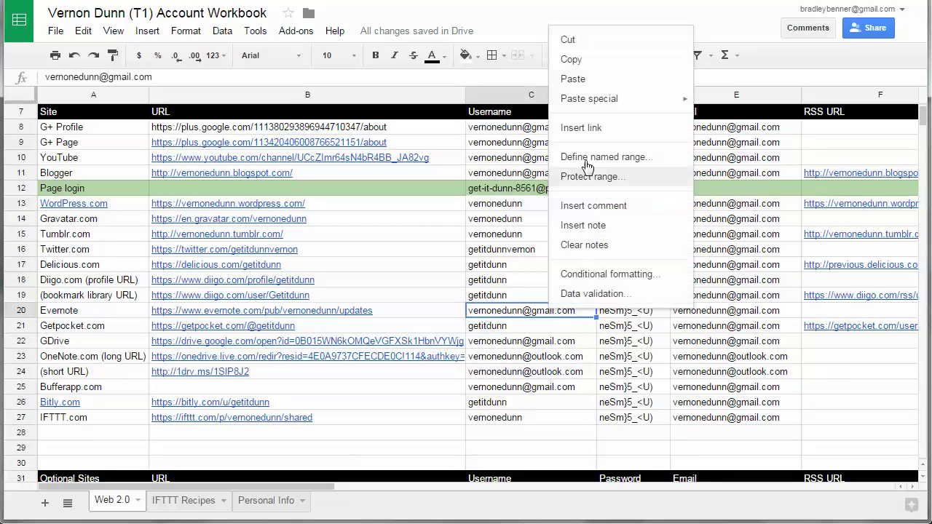
left_click(571, 59)
key("alt+Tab")
right_click(469, 238)
left_click(514, 299)
Copy the Evernote password from the account workbook into the sign-in form's password field and sign in
key("alt+Tab")
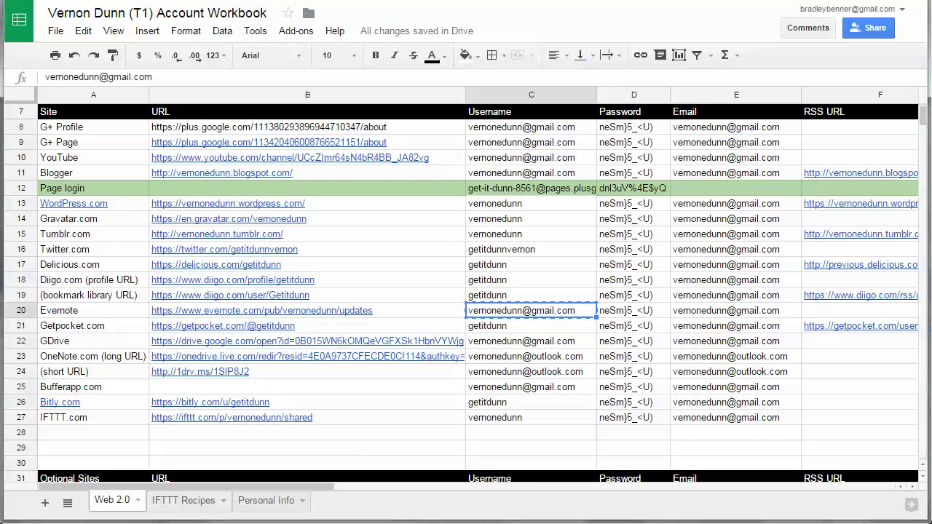
left_click(654, 311)
right_click(653, 311)
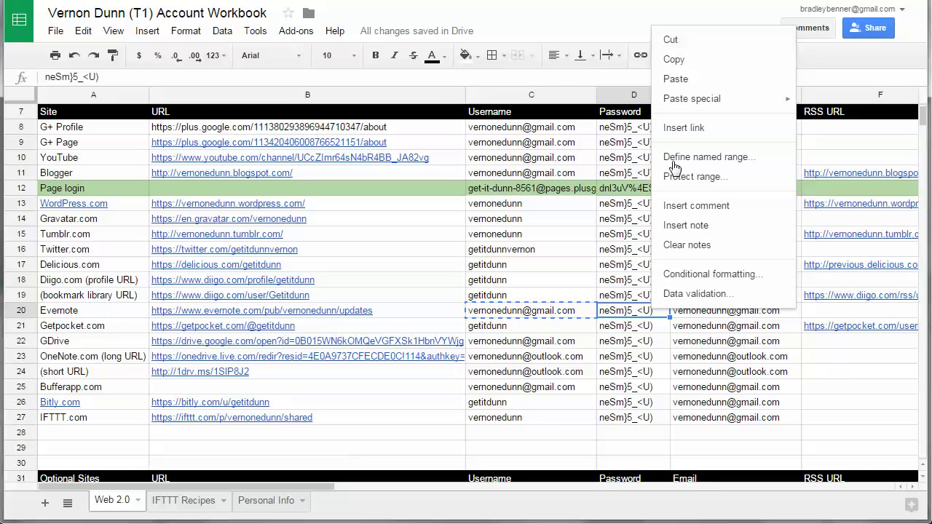
left_click(679, 64)
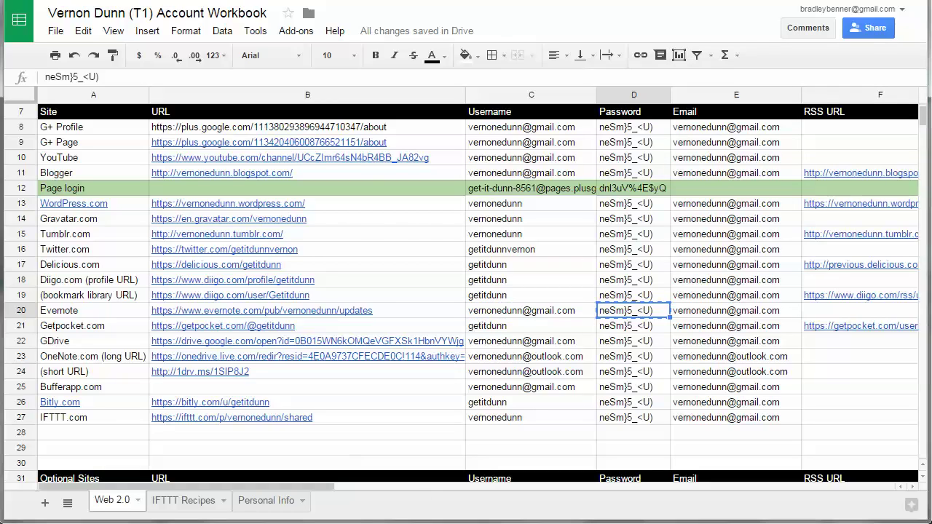
key("alt+Tab")
right_click(329, 278)
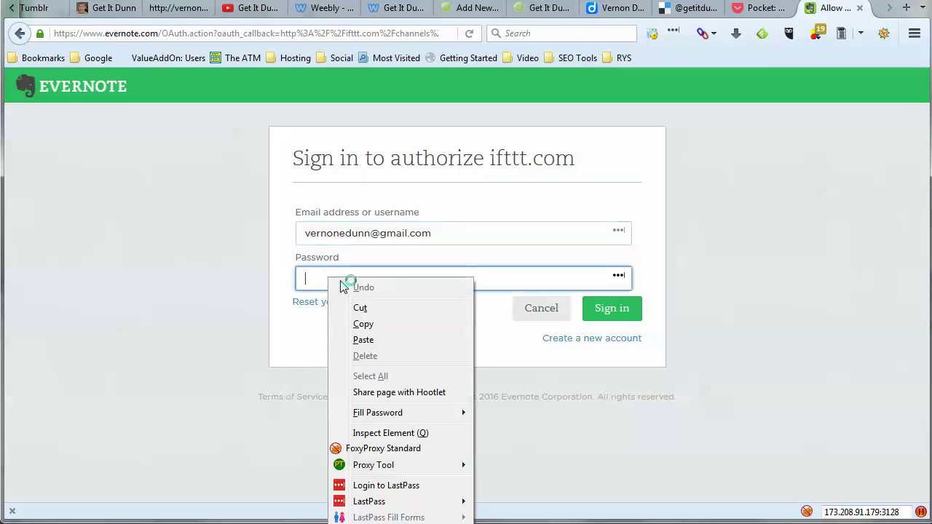
left_click(363, 340)
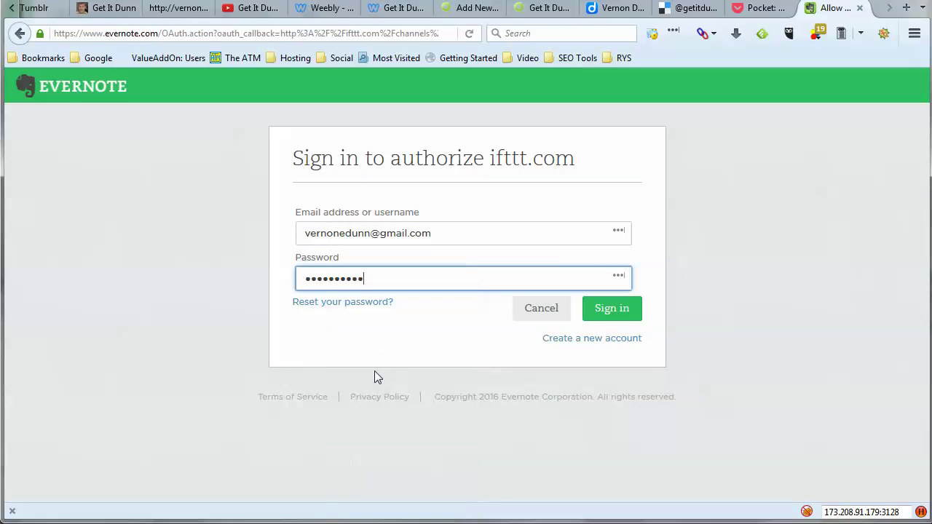
left_click(638, 308)
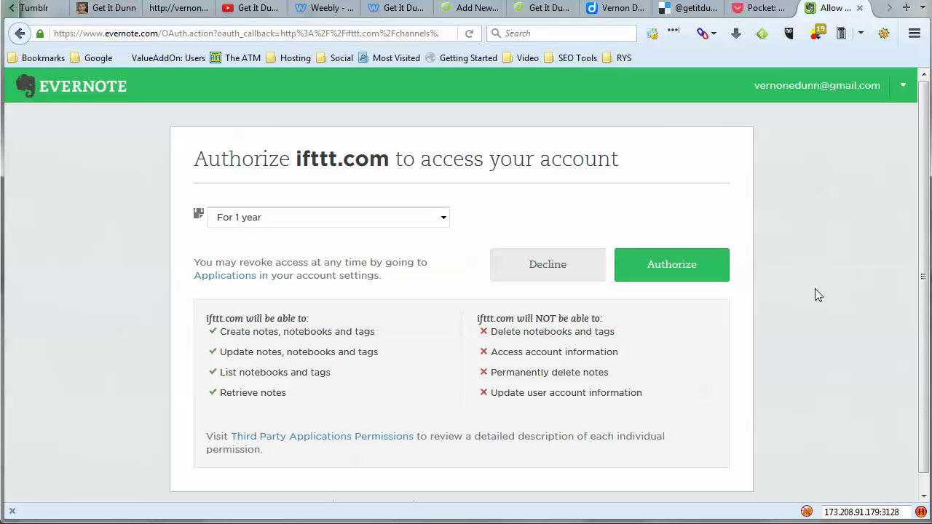
Authorize ifttt.com to access the Evernote account for 1 year and return to the channel list
left_click(289, 220)
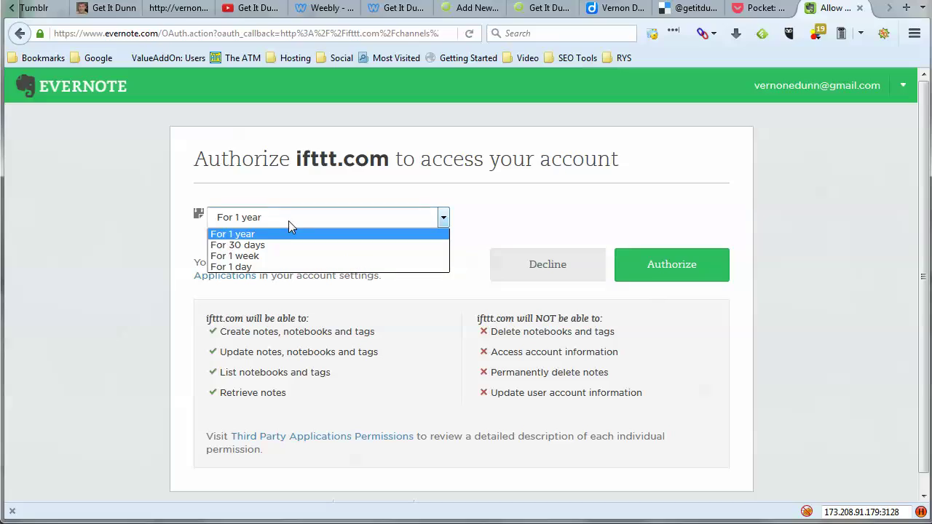
left_click(254, 237)
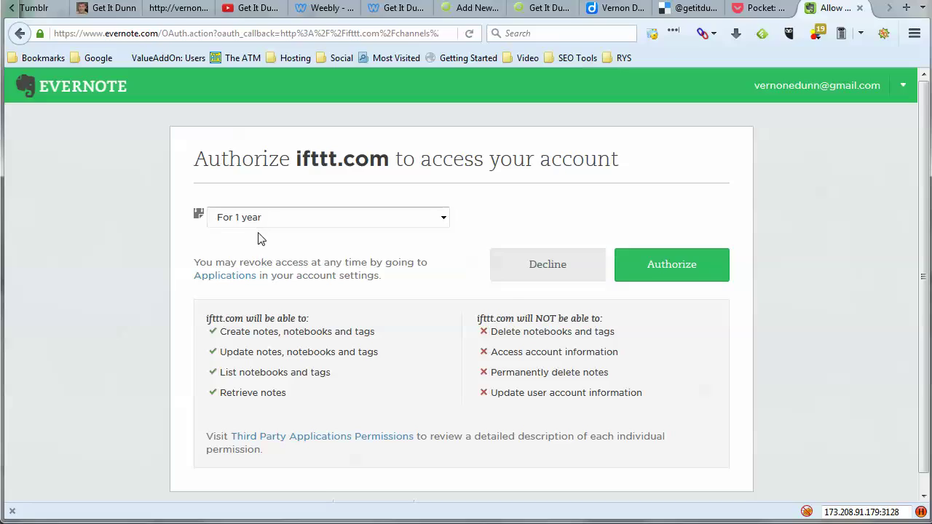
left_click(649, 278)
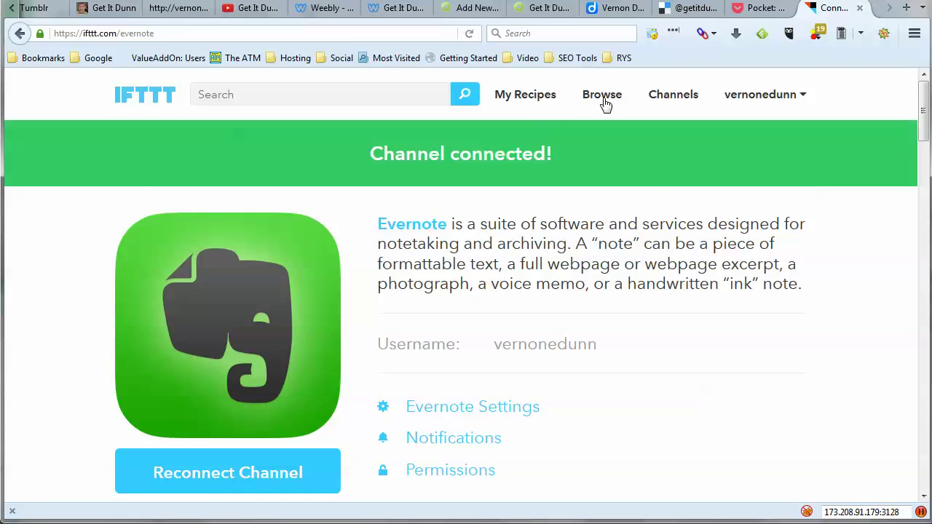
left_click(667, 103)
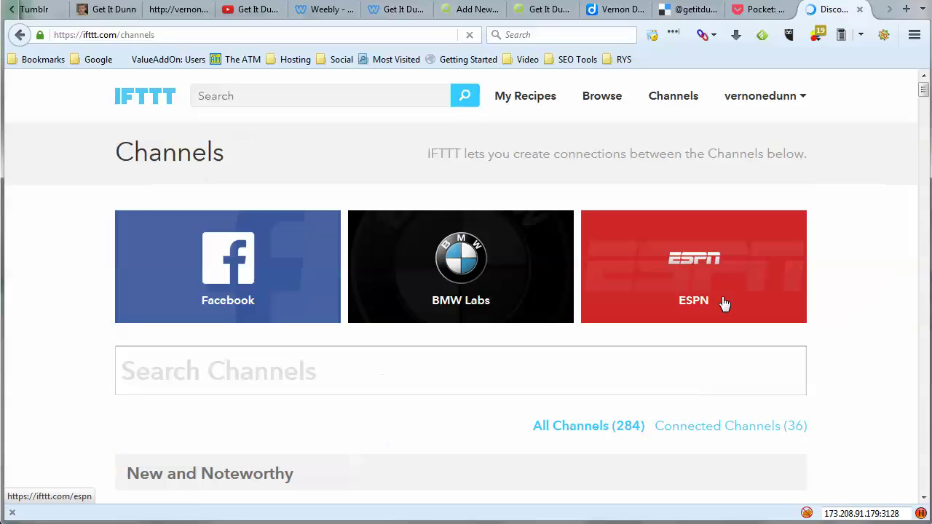
Search the channel list for "pocket" and start connecting the Pocket channel
type("pocket")
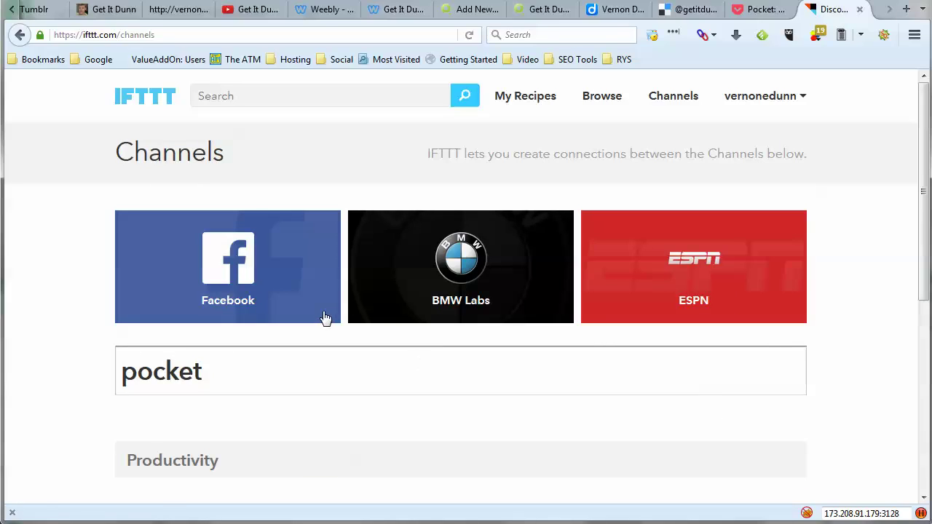
scroll(325, 318, "down", 3)
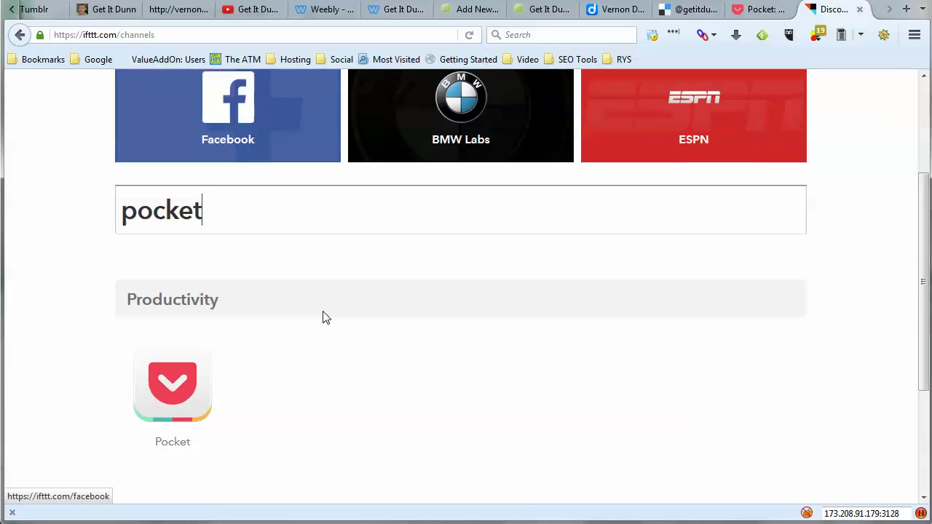
left_click(180, 381)
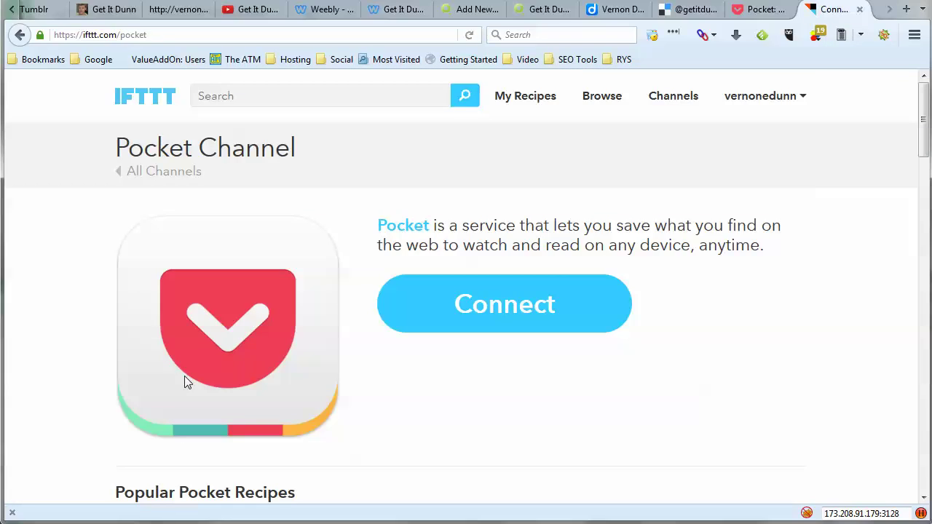
left_click(583, 292)
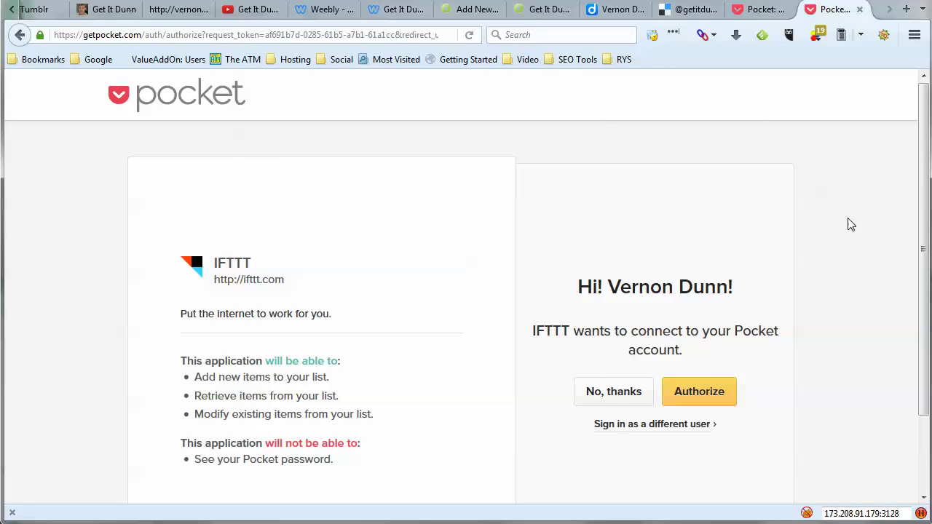
Authorize IFTTT to connect to the Pocket account and return to the channel list
scroll(846, 223, "down", 2)
left_click(696, 311)
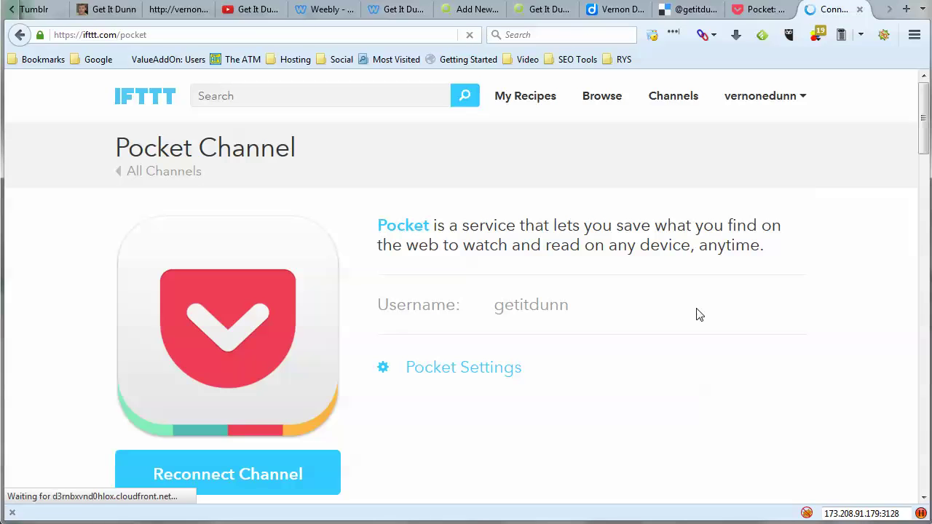
left_click(666, 113)
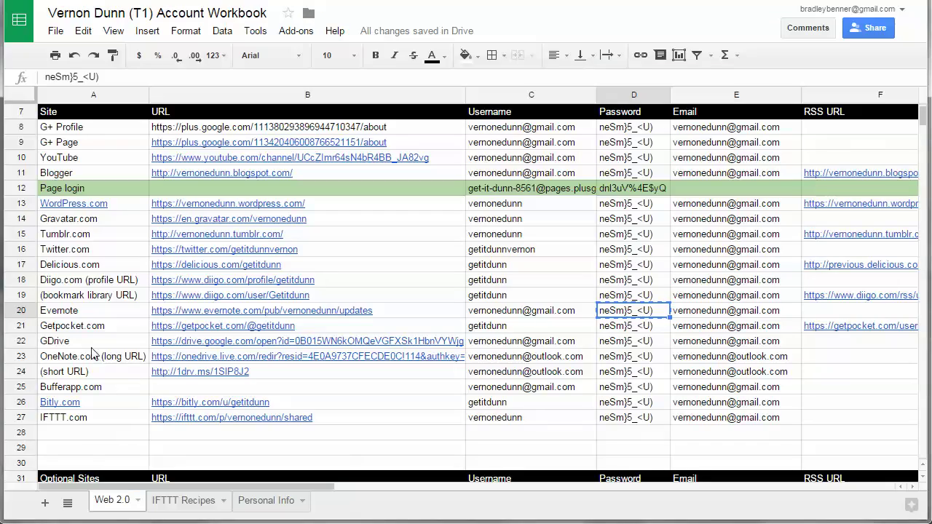
Search the channel list for "Drive" and start connecting the Google Drive channel
mouse_move(205, 356)
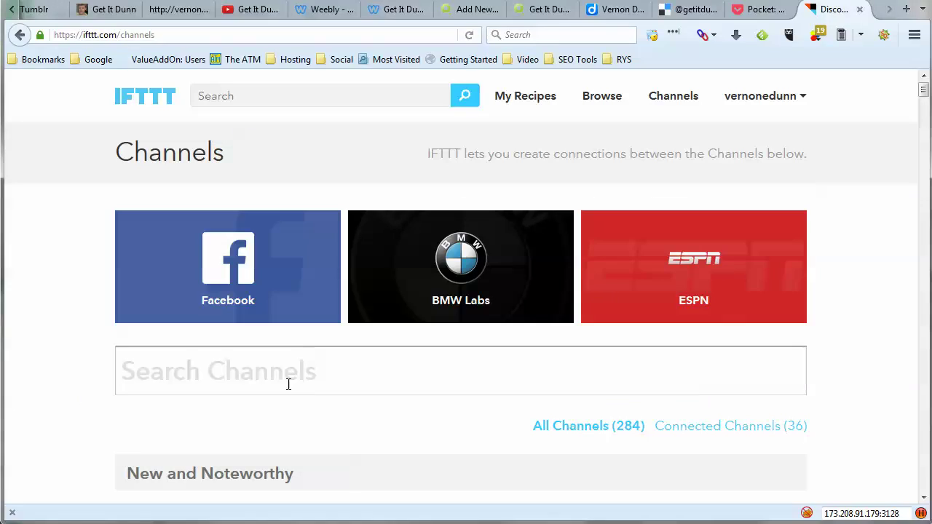
type("Drive")
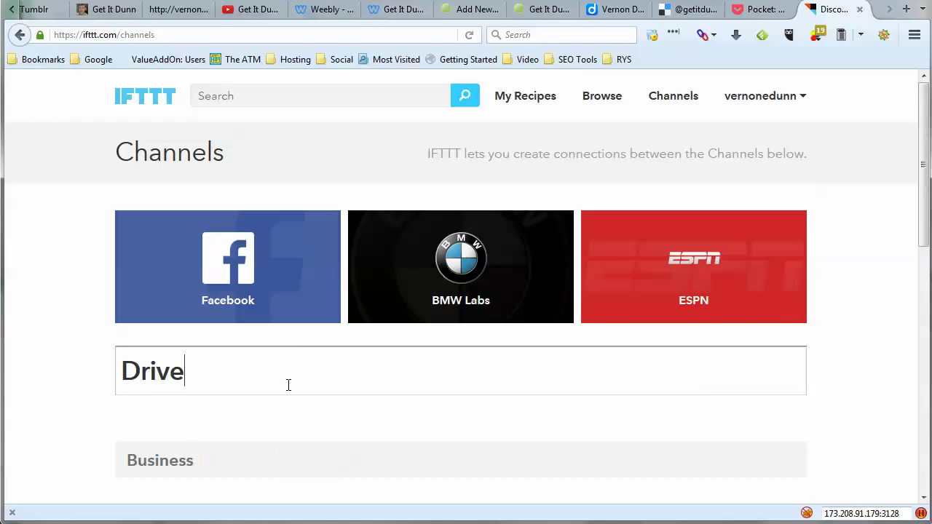
scroll(288, 385, "down", 1)
scroll(288, 385, "down", 5)
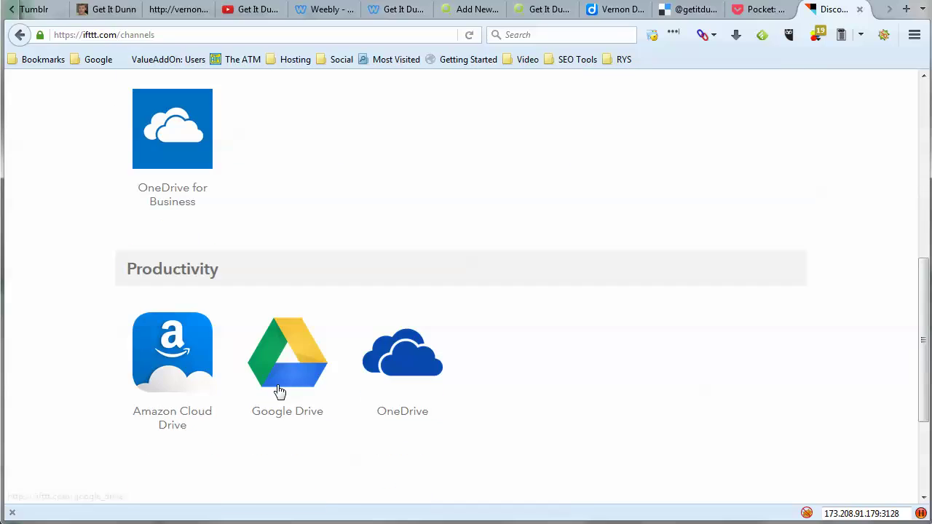
left_click(294, 393)
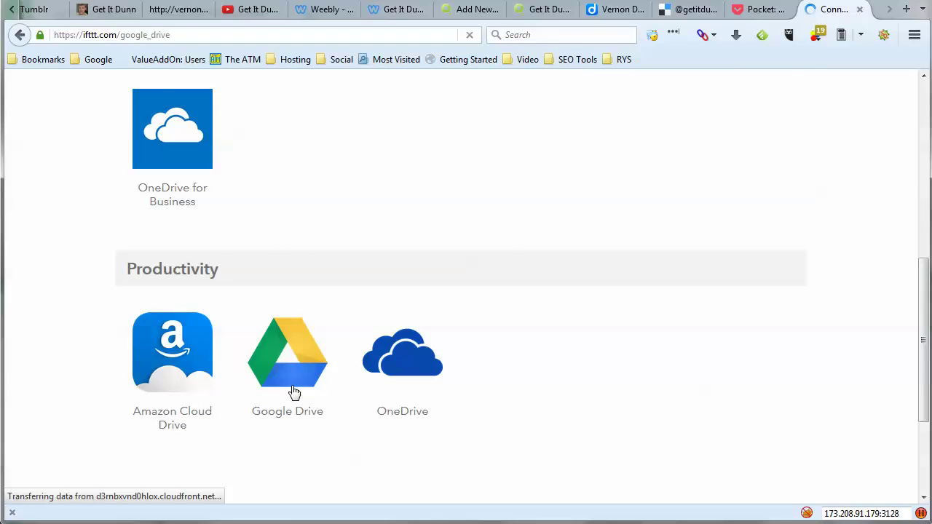
left_click(496, 331)
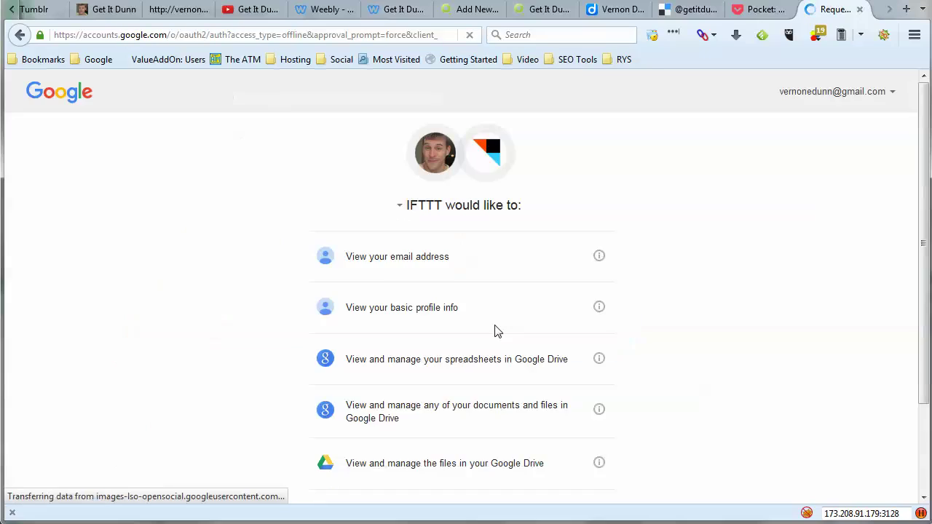
Allow IFTTT the requested Google Drive permissions and return to the channel list
scroll(664, 339, "down", 3)
left_click(599, 471)
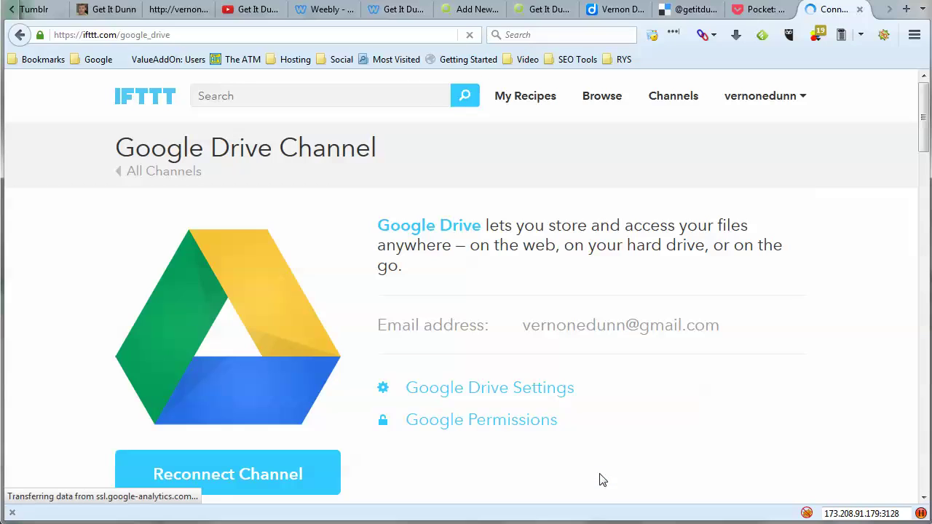
left_click(682, 99)
Search the channel list for "onenote" and start connecting the OneNote channel
type("onenote")
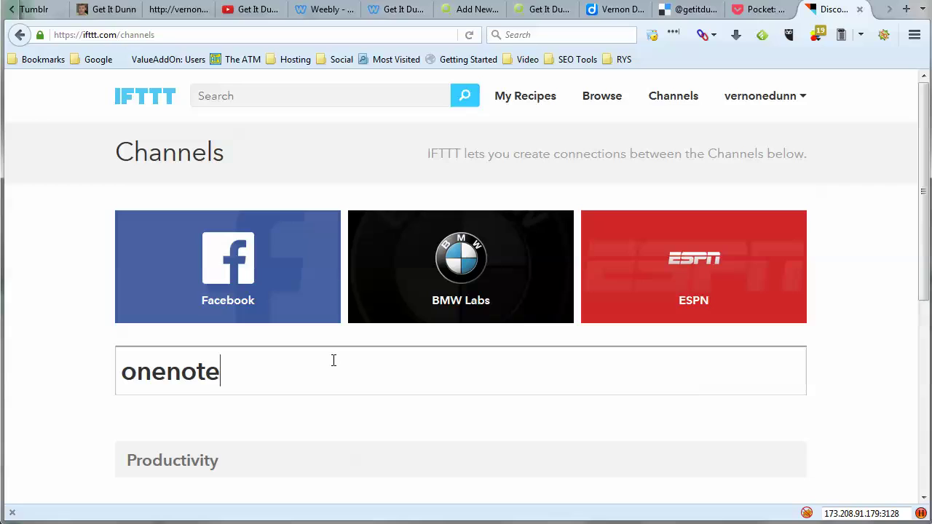
scroll(334, 361, "down", 2)
left_click(187, 367)
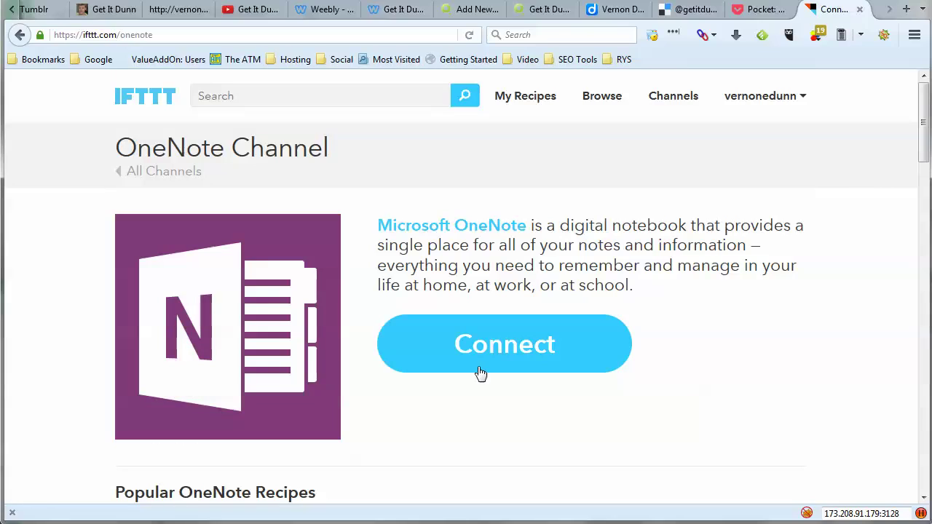
left_click(480, 373)
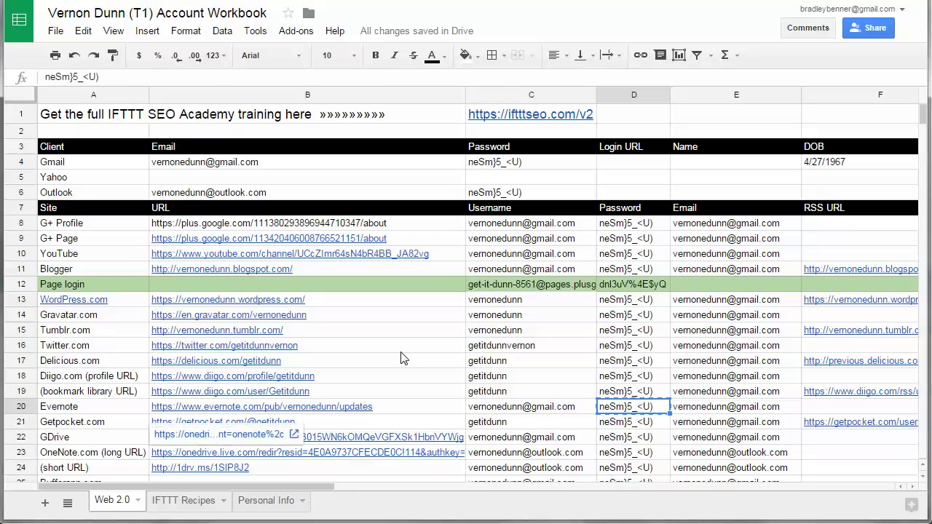
Sign in to the Microsoft account using the OneNote e-mail and account password copied from the workbook
scroll(369, 294, "down", 1)
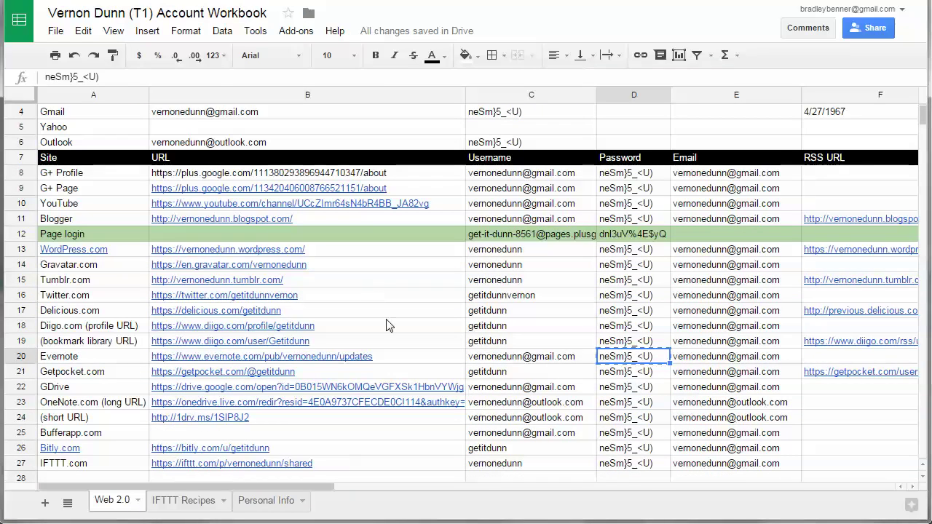
left_click(509, 401)
right_click(510, 401)
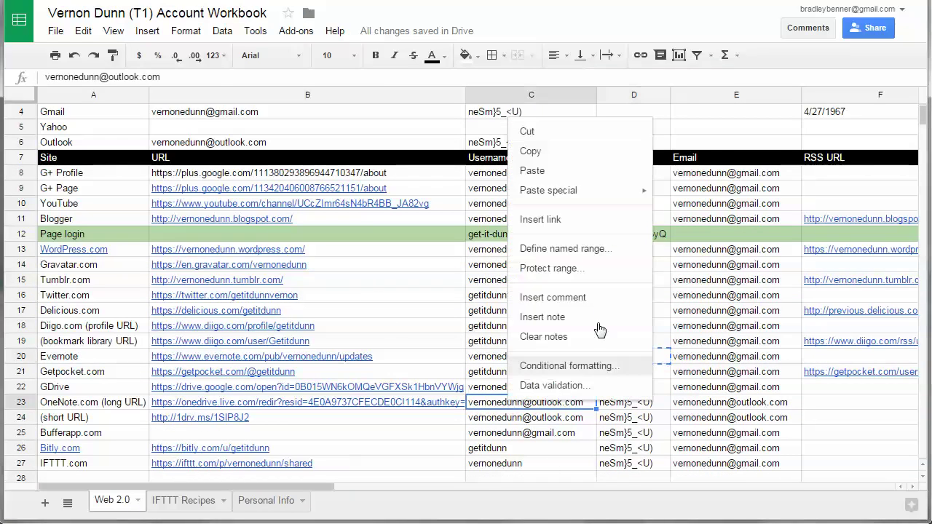
left_click(536, 148)
key("alt+Tab")
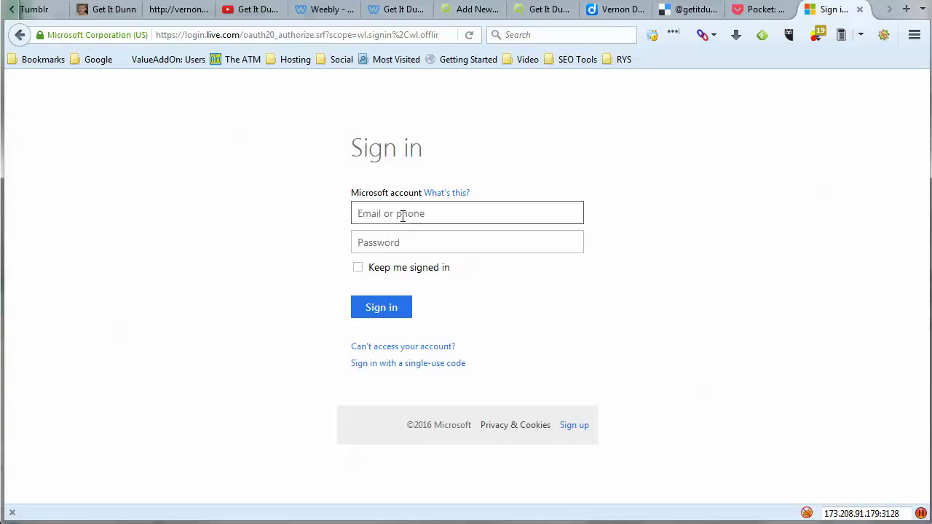
key("ctrl+v")
key("alt+Tab")
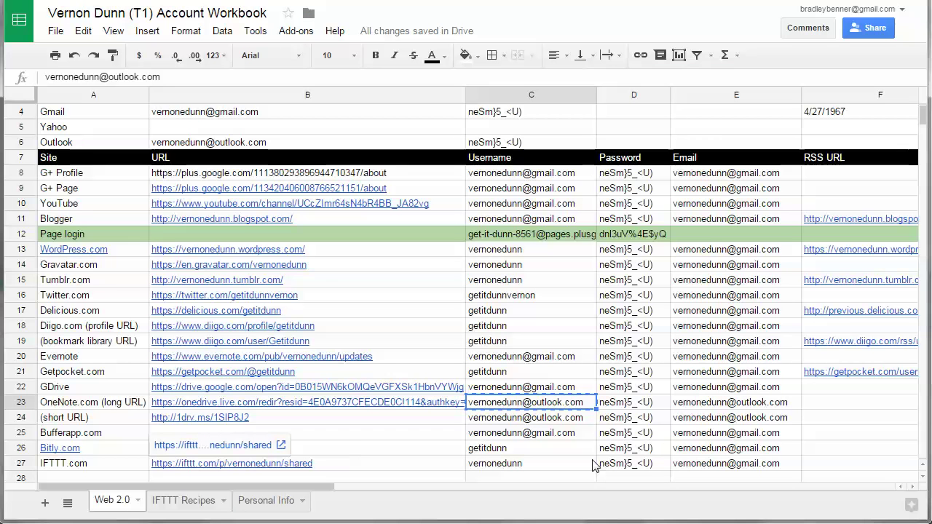
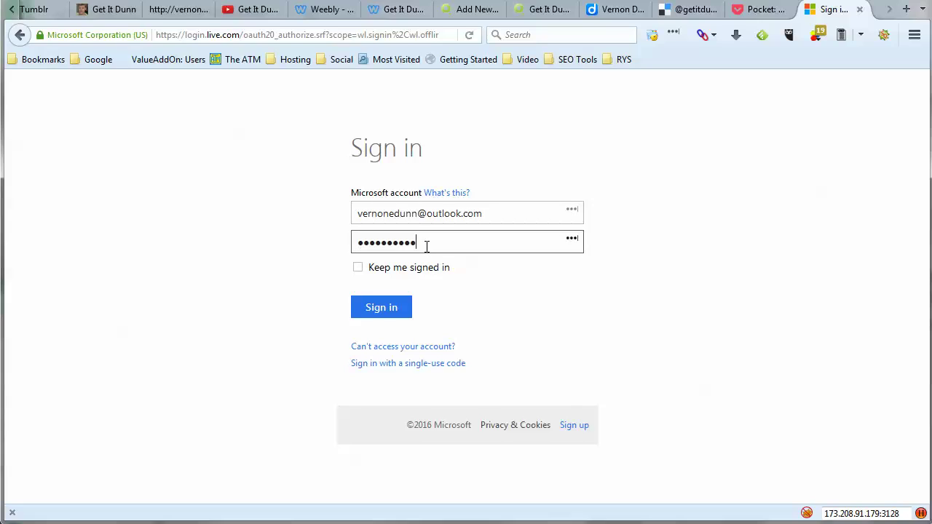
left_click(384, 311)
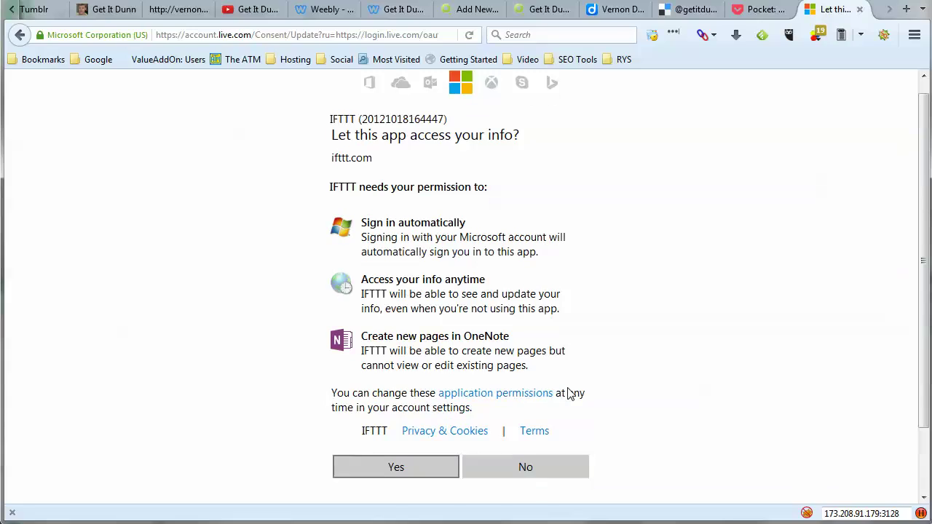
Grant IFTTT the requested OneNote permissions and return to the channel list
scroll(509, 407, "down", 2)
left_click(418, 399)
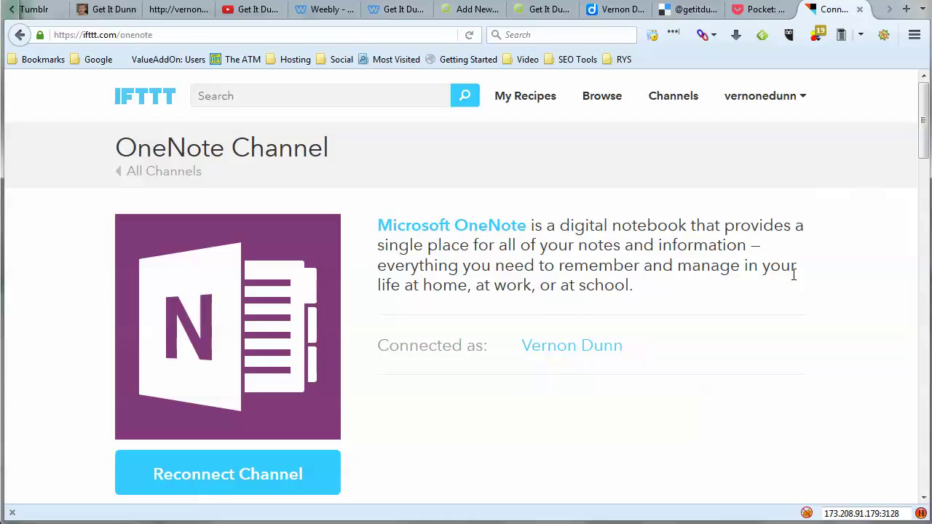
left_click(684, 103)
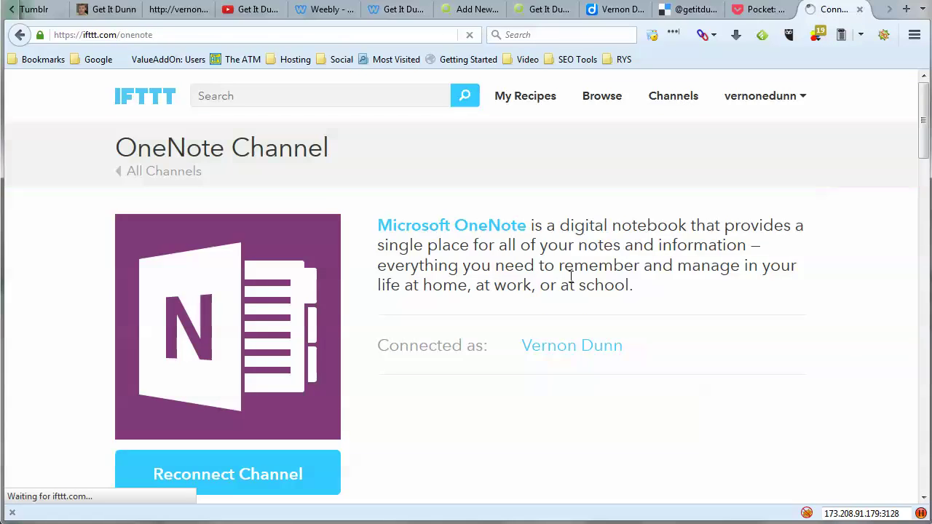
Check the workbook for the next site, search the channel list for "buffer" and start connecting the Buffer channel
key("alt+Tab")
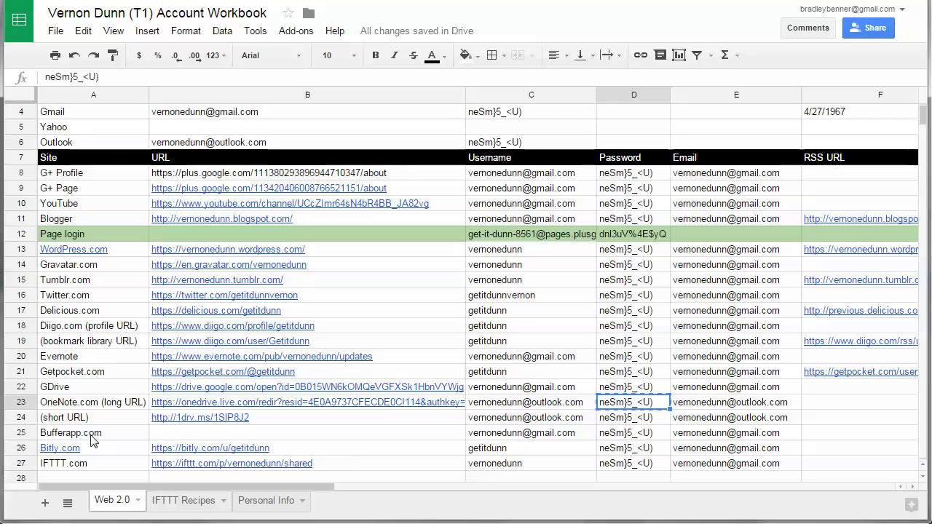
mouse_move(85, 448)
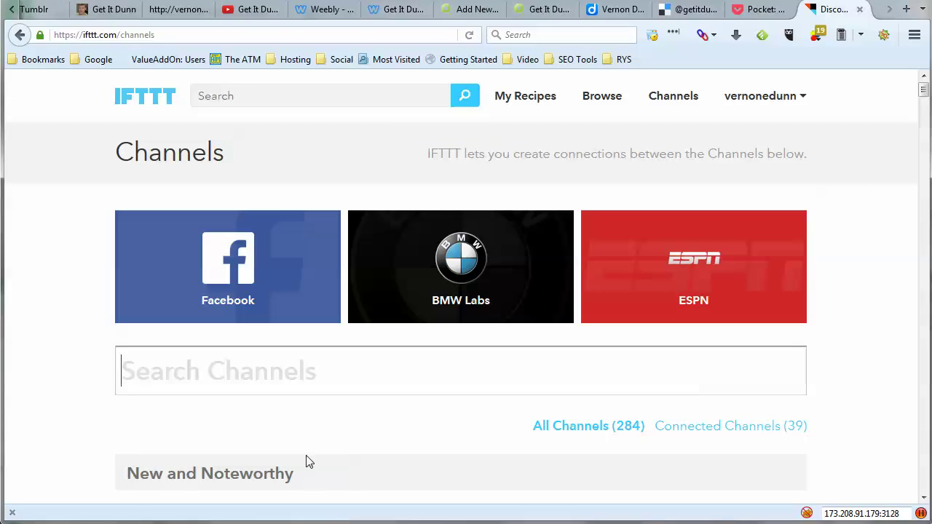
type("buffer")
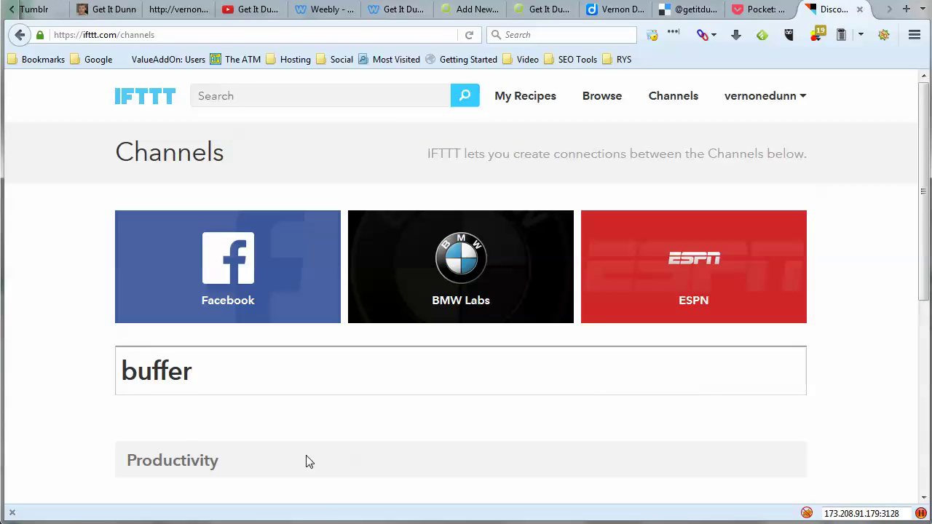
scroll(298, 451, "down", 4)
left_click(131, 401)
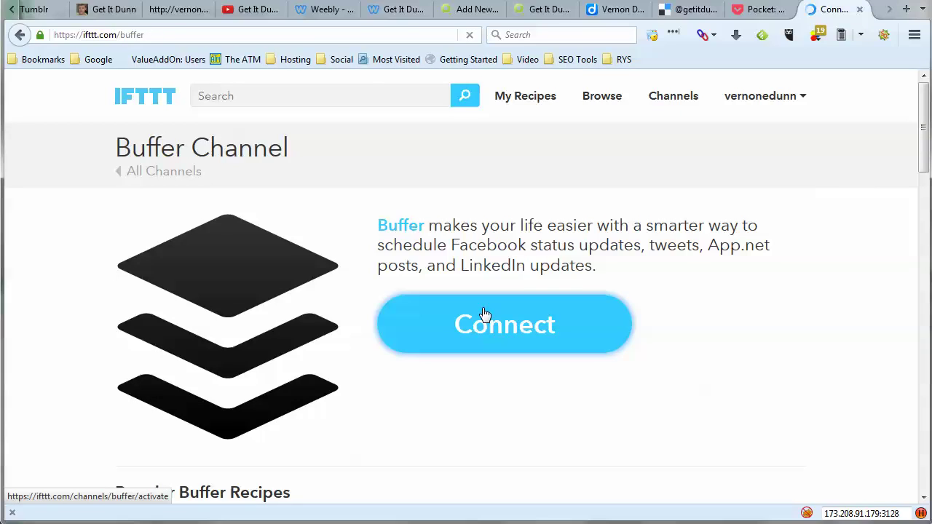
left_click(485, 315)
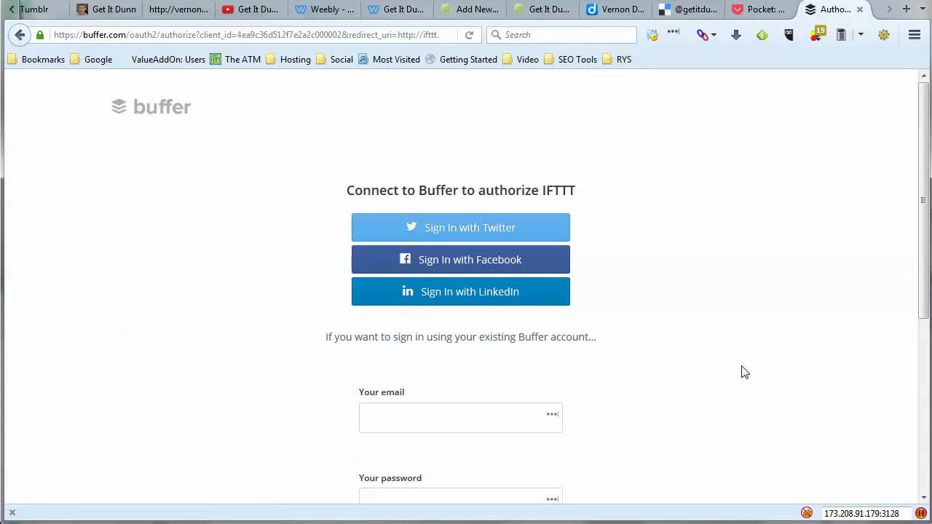
Fill in the e-mail on the Buffer sign-in form with the Bufferapp.com username from the workbook
scroll(744, 371, "down", 4)
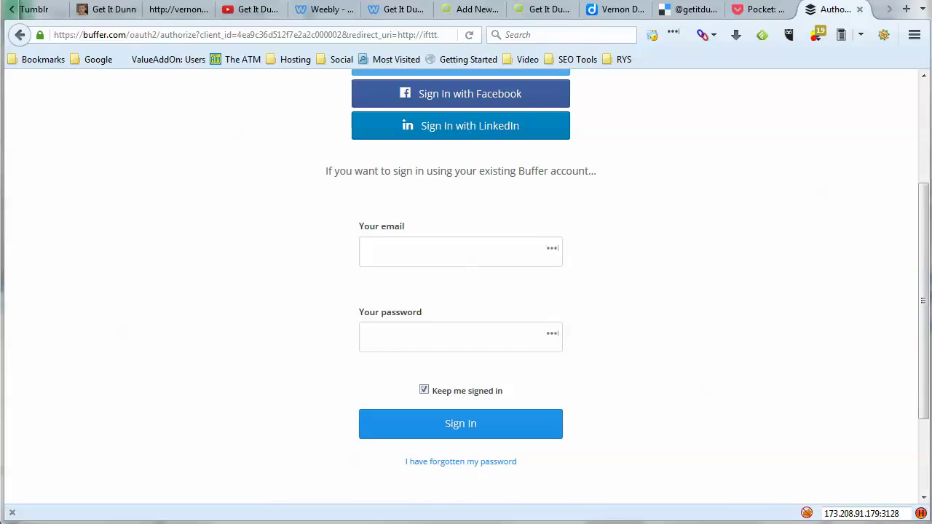
key("alt+Tab")
left_click(495, 434)
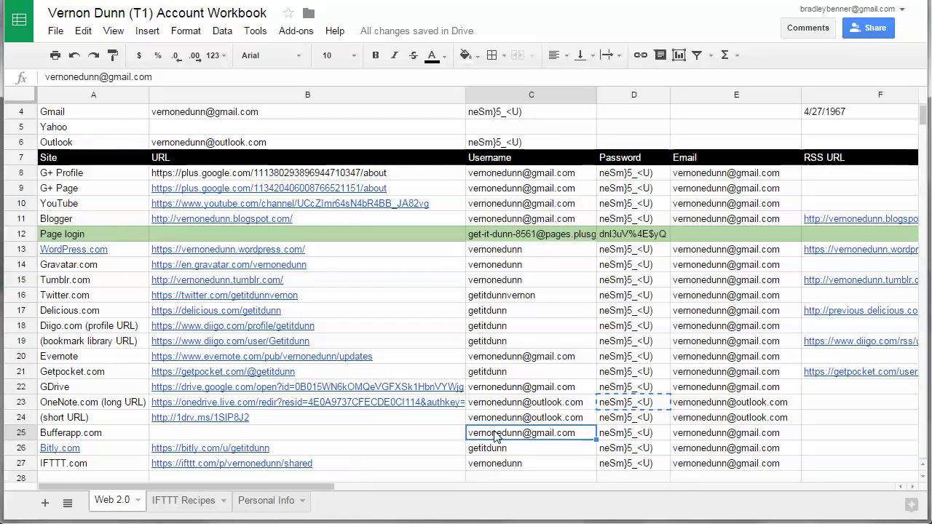
right_click(494, 436)
left_click(514, 180)
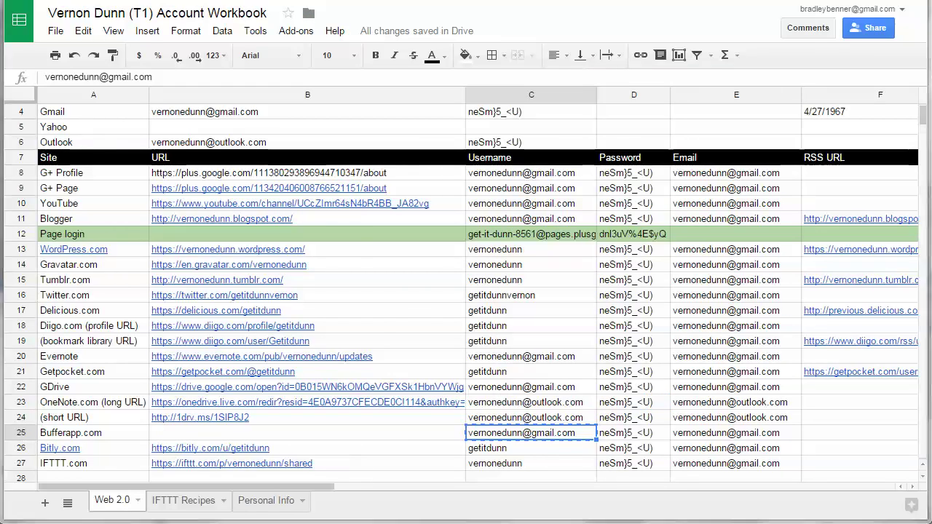
key("alt+Tab")
left_click(432, 252)
right_click(417, 250)
left_click(461, 316)
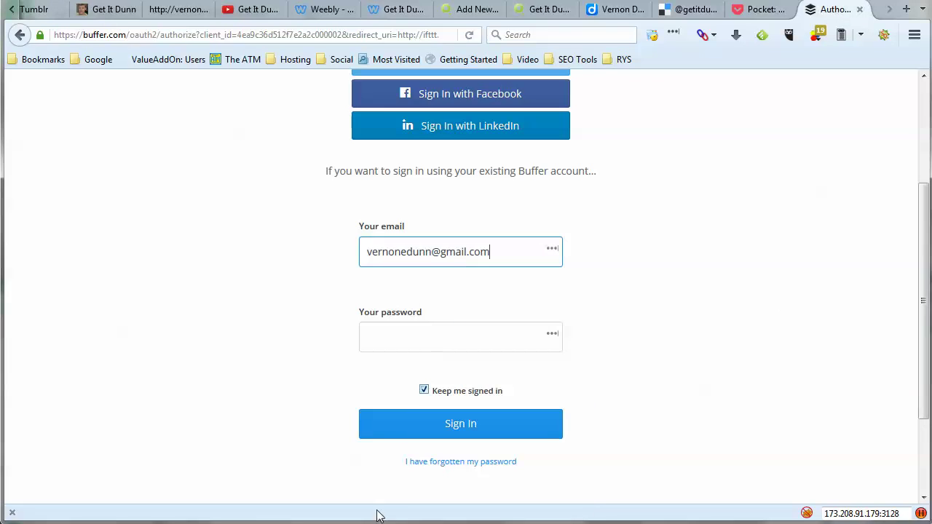
Fill in the Buffer account password from the Bufferapp.com row of the workbook and sign in
key("alt+Tab")
left_click(632, 434)
right_click(632, 433)
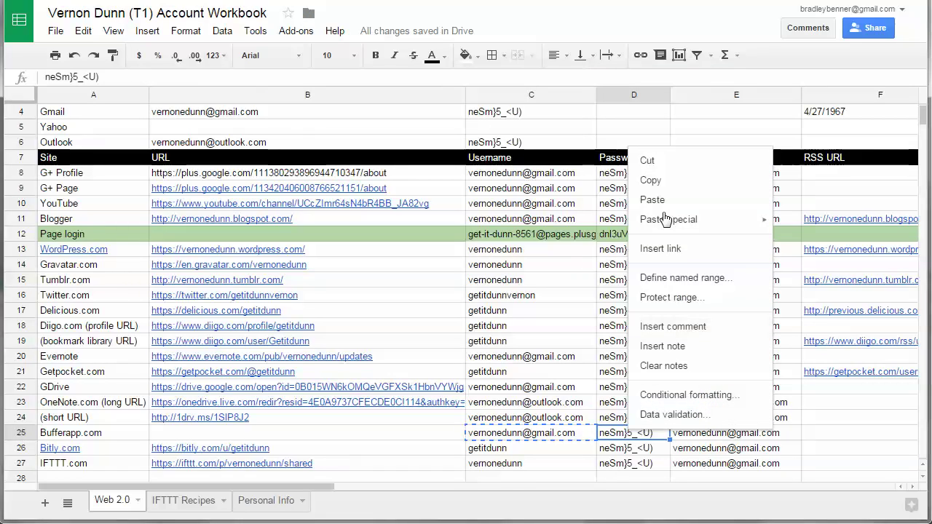
left_click(664, 187)
key("alt+Tab")
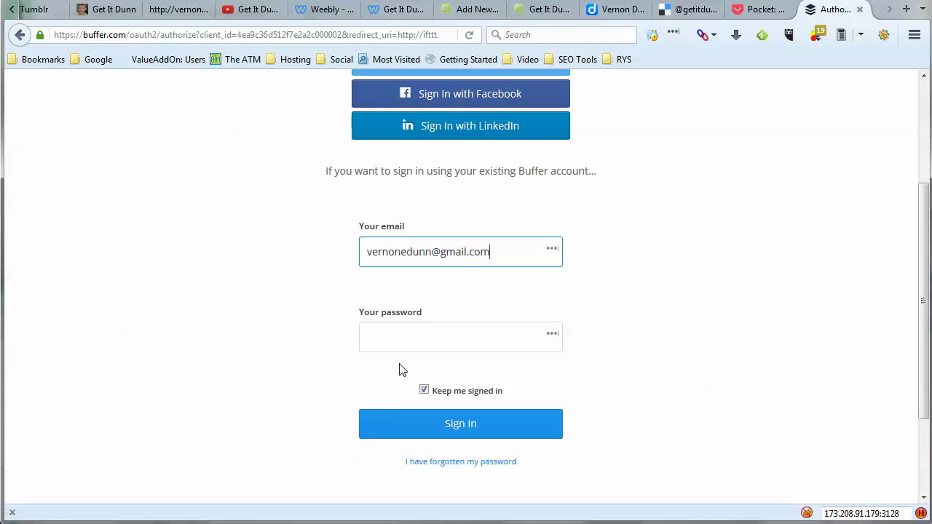
right_click(406, 340)
left_click(481, 405)
left_click(516, 437)
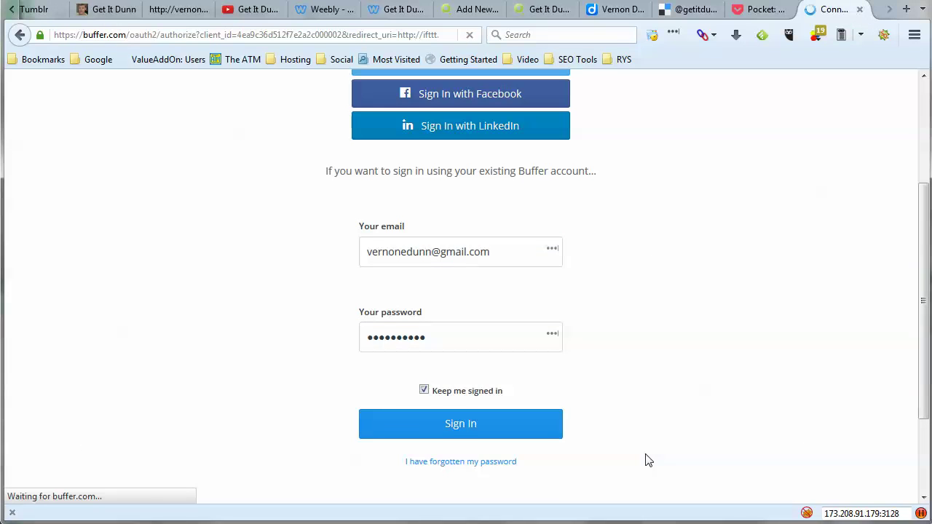
Allow IFTTT access to the Buffer account and return to the channel list
left_click(451, 329)
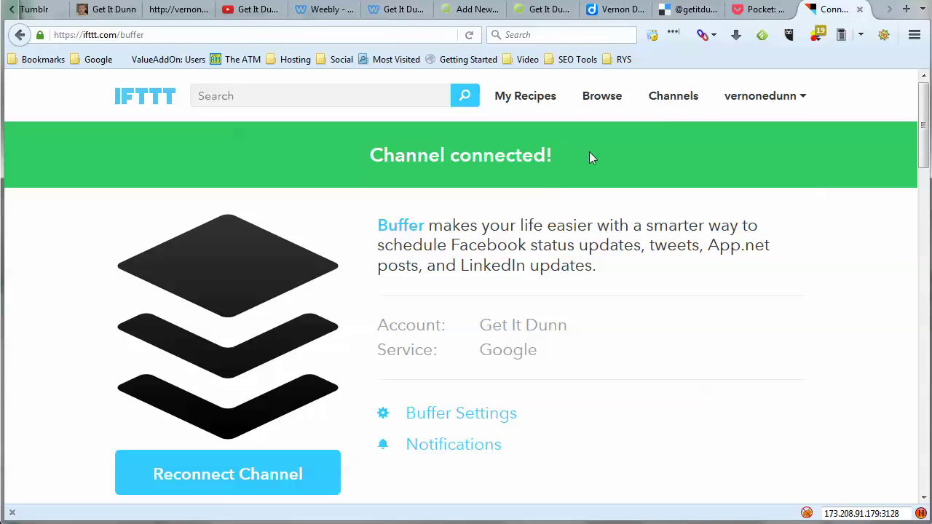
left_click(669, 96)
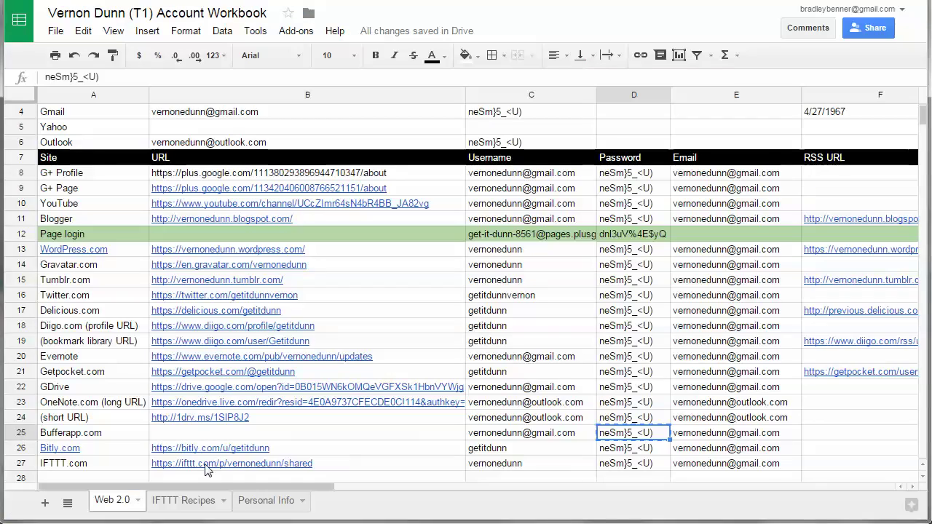
Search the channel list for "bitly" and start connecting the bitly channel
scroll(206, 469, "down", 1)
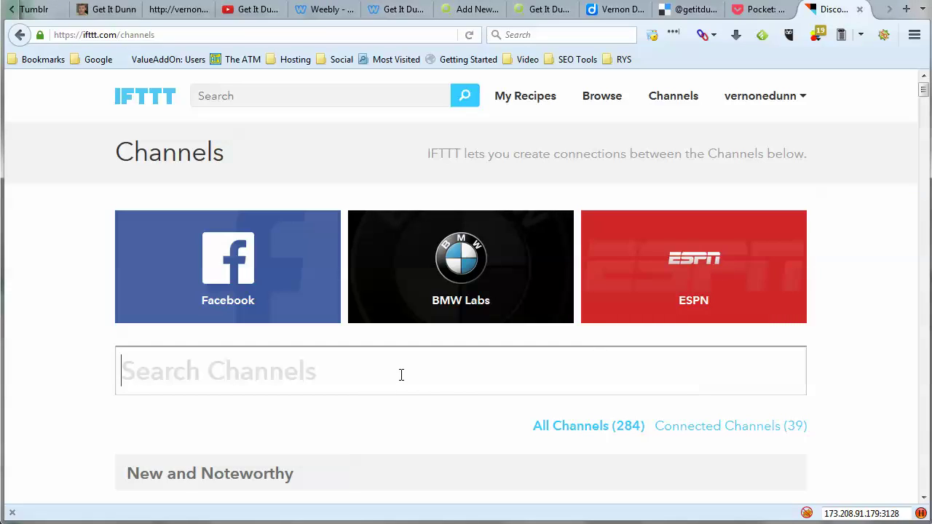
type("bitly")
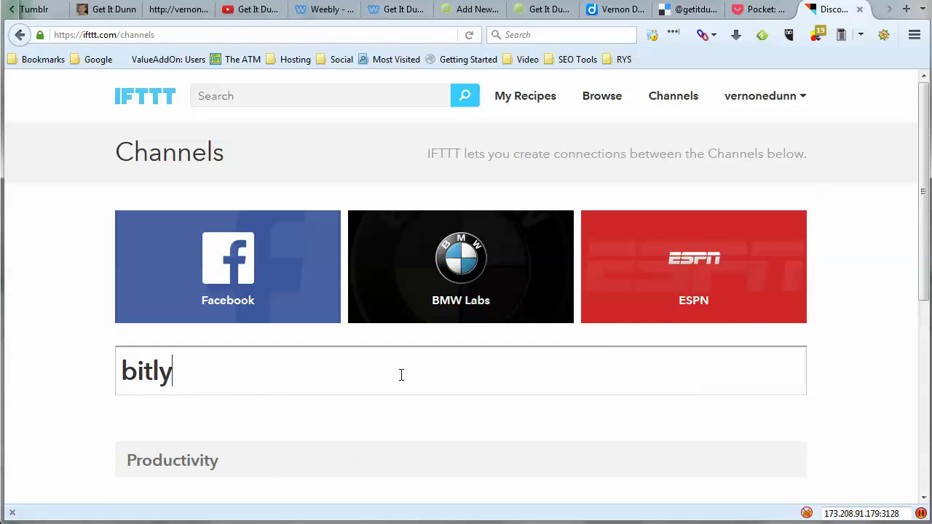
scroll(426, 384, "down", 3)
left_click(195, 378)
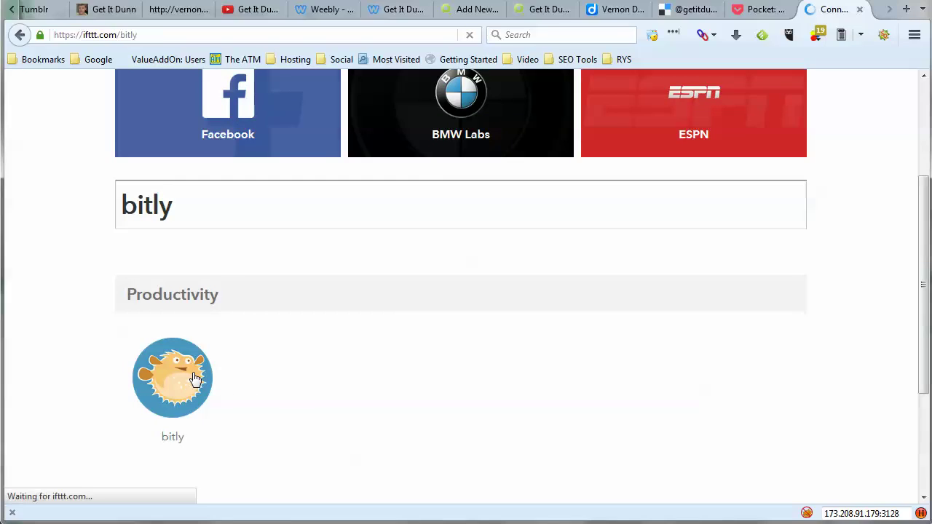
left_click(480, 327)
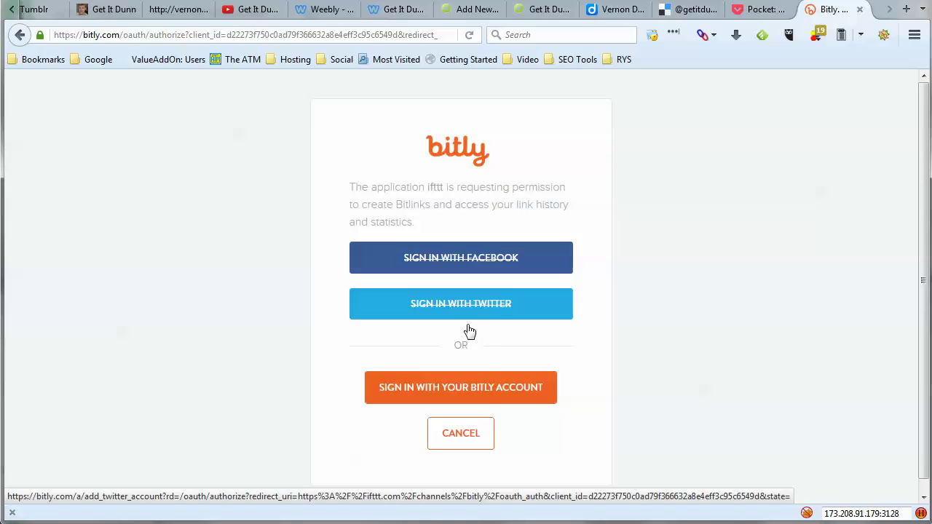
Choose to sign in with a Bitly account and paste the copied account password into the sign-in form
left_click(470, 391)
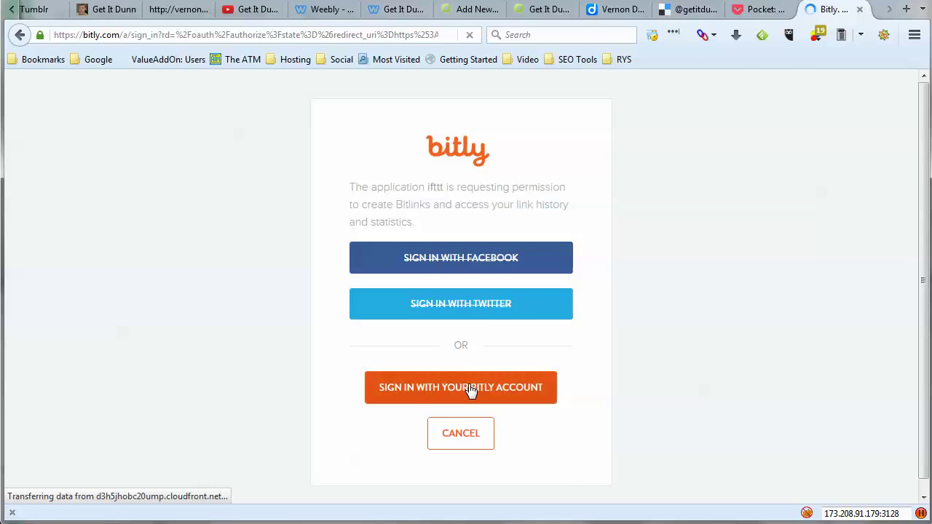
right_click(386, 413)
left_click(435, 472)
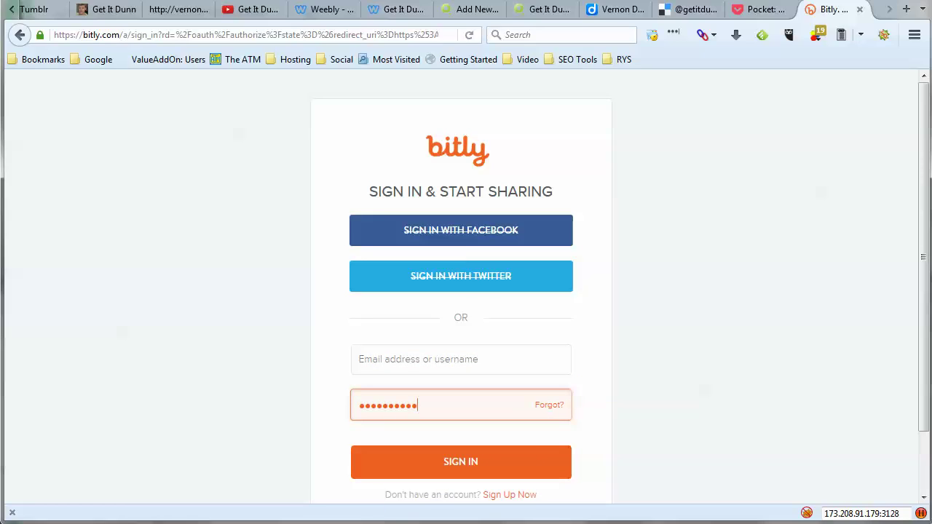
Fill in the Bitly login e-mail with the address copied from the workbook's Bufferapp.com row and sign in
key("alt+Tab")
left_click(561, 386)
right_click(560, 387)
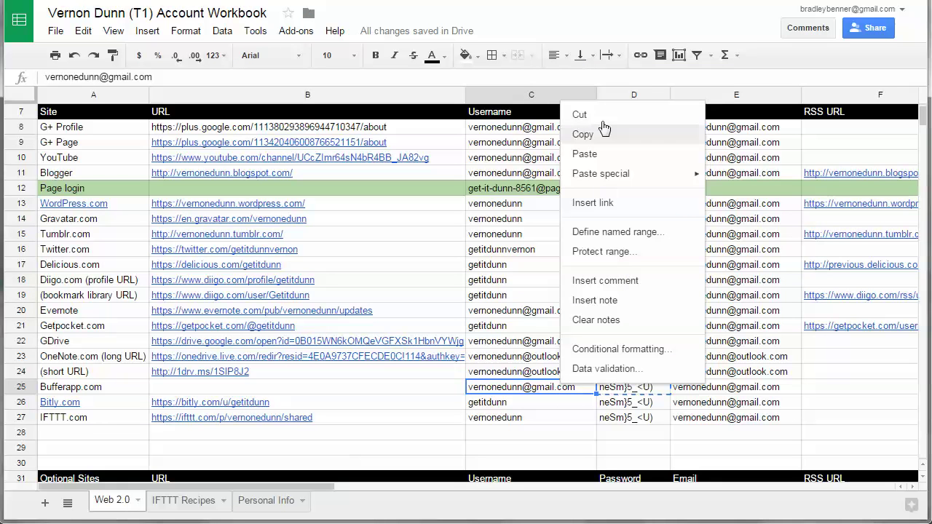
left_click(603, 134)
key("alt+Tab")
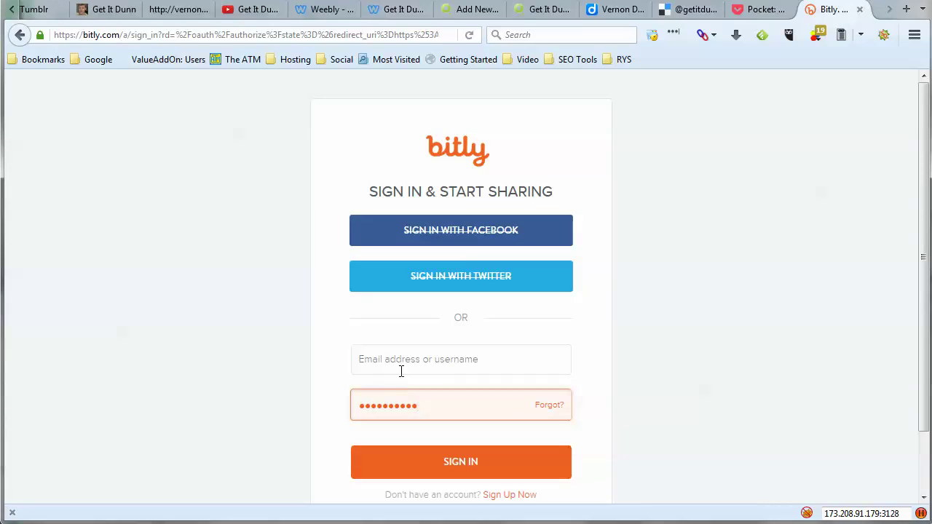
right_click(424, 367)
left_click(463, 430)
left_click(451, 463)
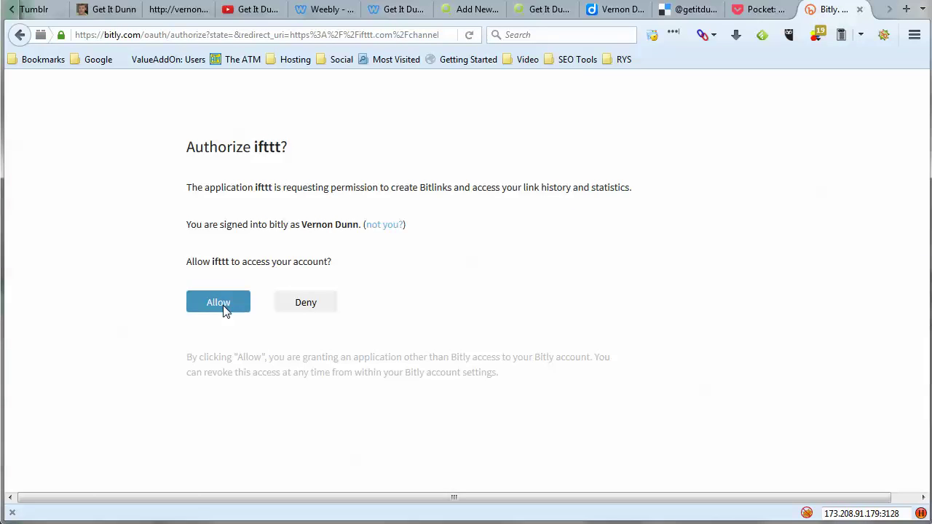
Allow IFTTT to access the Bitly account and return to the channel list
left_click(218, 302)
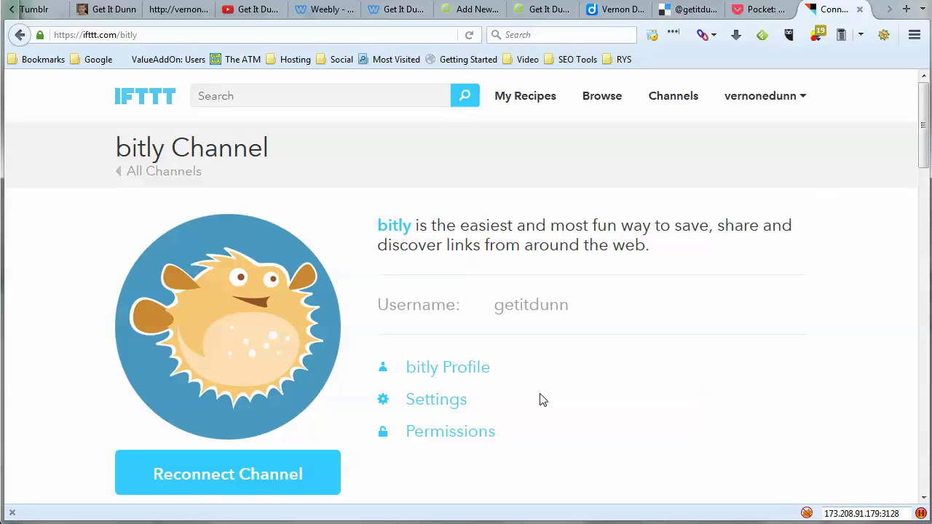
left_click(685, 98)
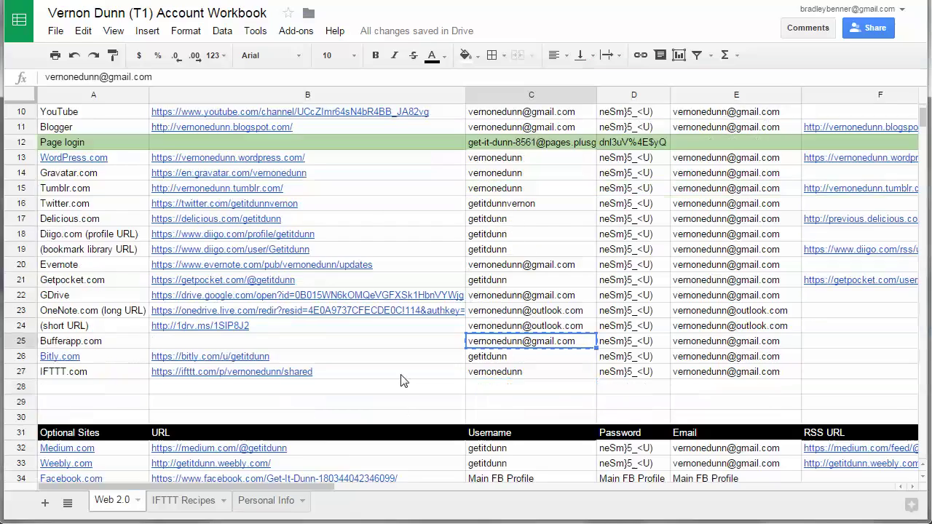
Review the Optional Sites section of the workbook for further accounts to connect
scroll(404, 380, "down", 4)
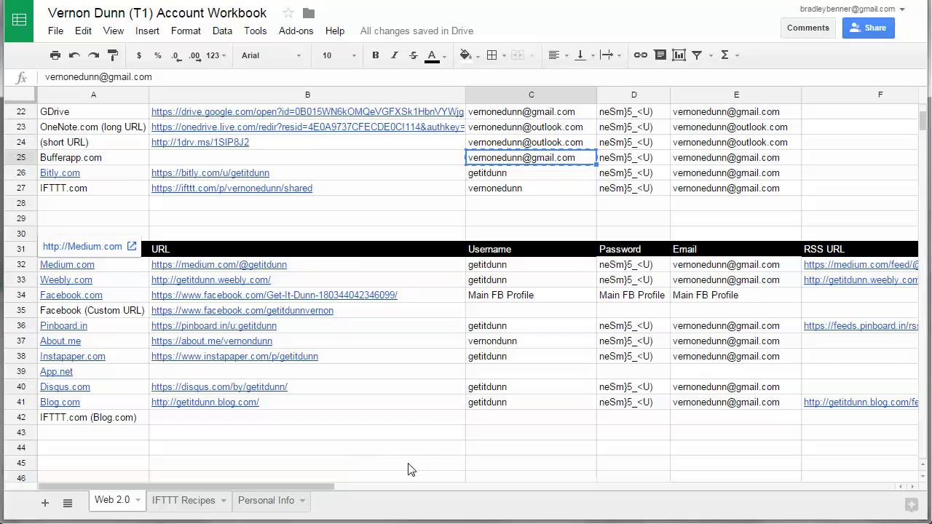
left_click(411, 470)
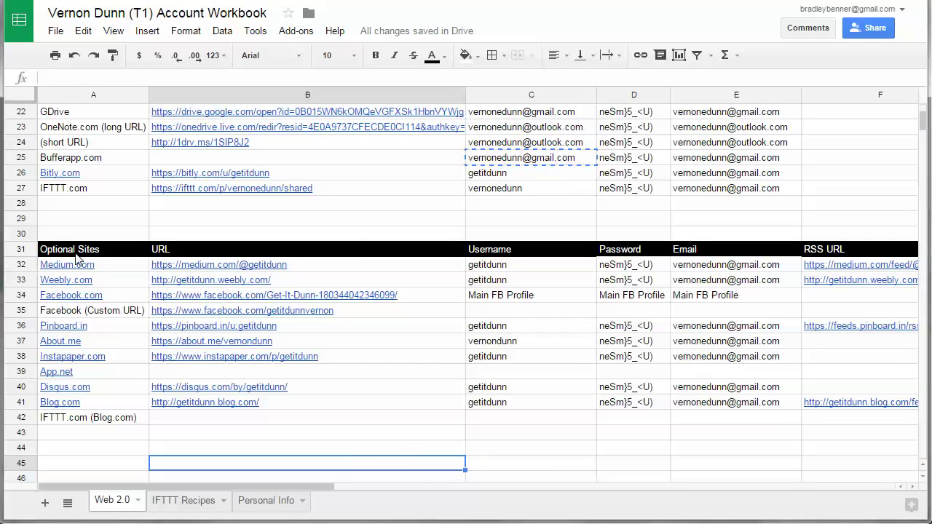
Compare the workbook's main site list with its Optional Sites rows, starting from Medium.com and Weebly.com
scroll(84, 255, "up", 1)
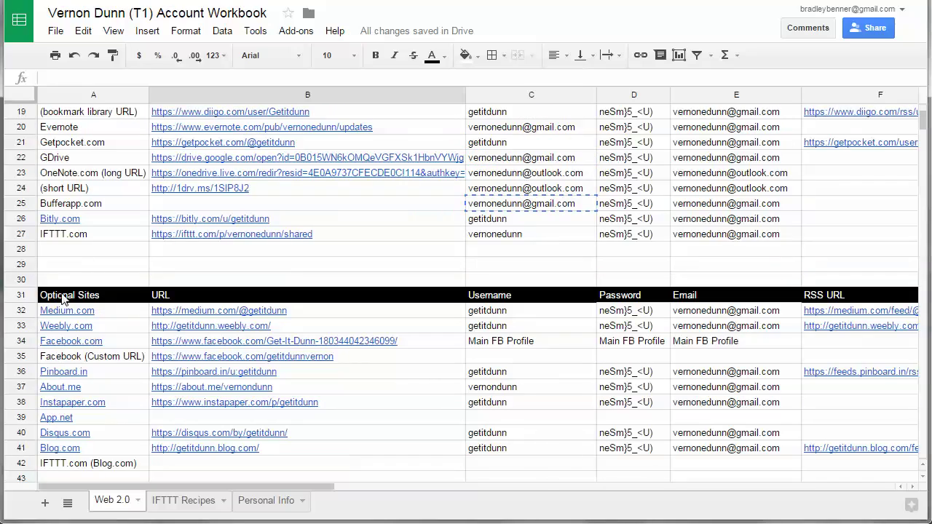
mouse_move(53, 324)
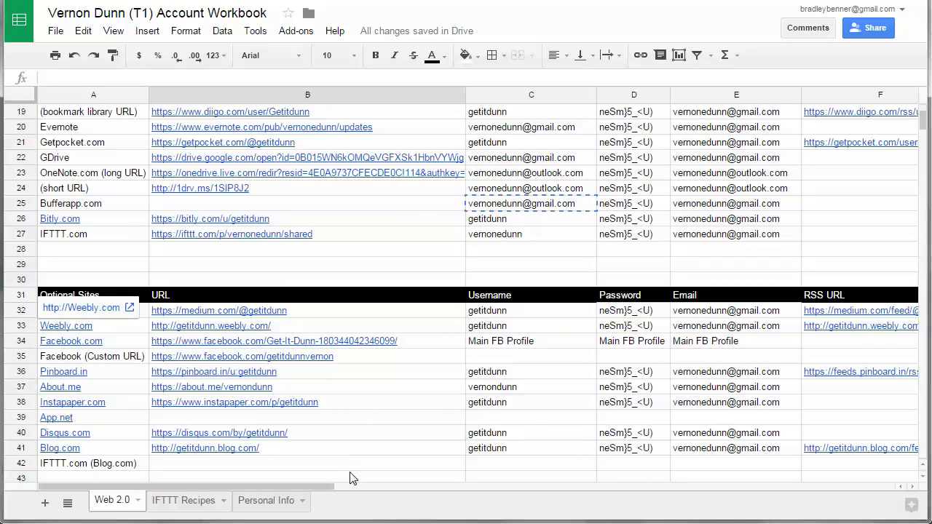
scroll(352, 478, "down", 1)
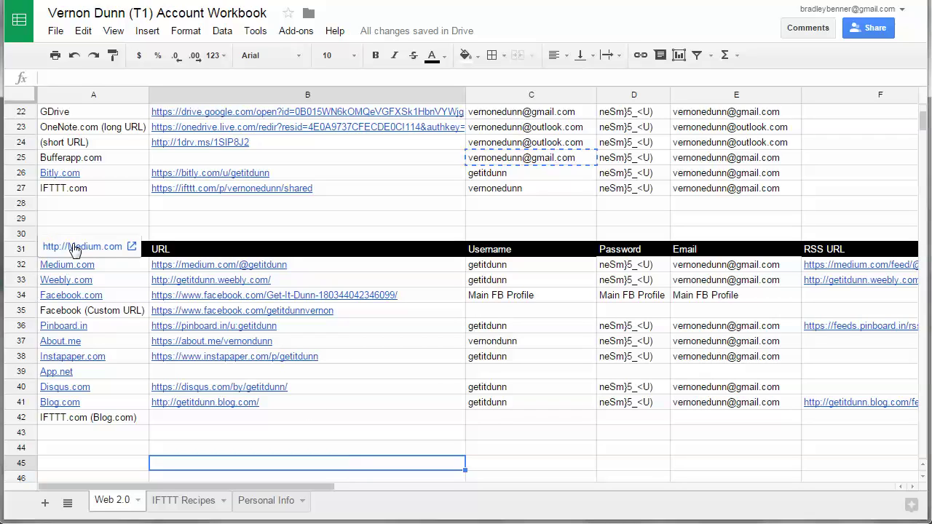
scroll(153, 202, "up", 6)
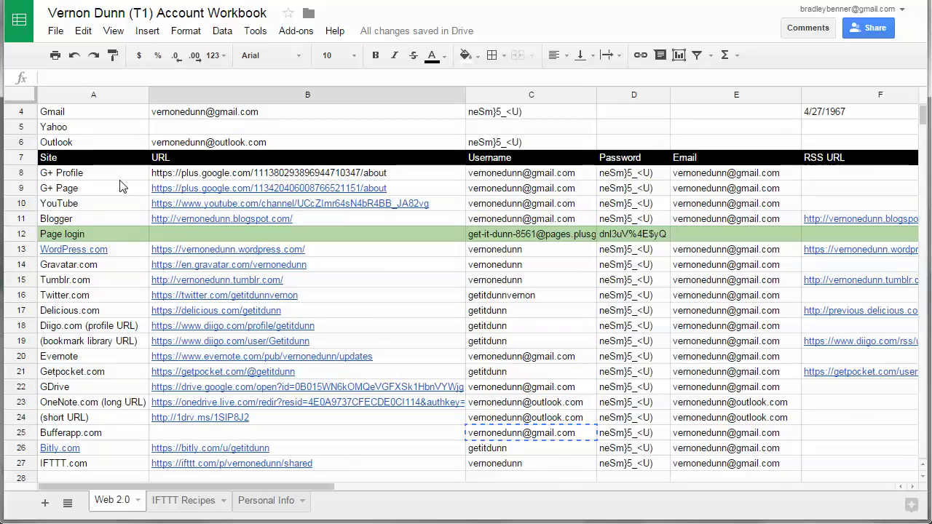
scroll(169, 340, "down", 4)
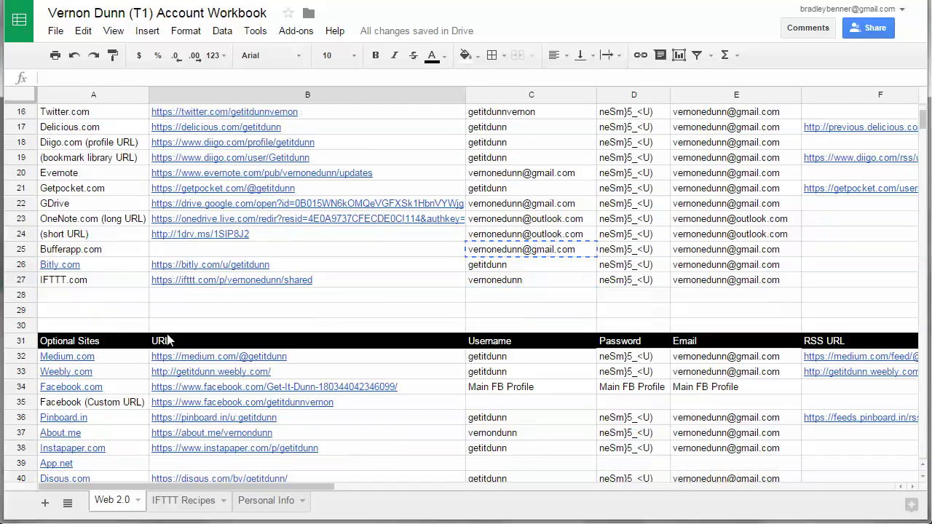
mouse_move(119, 360)
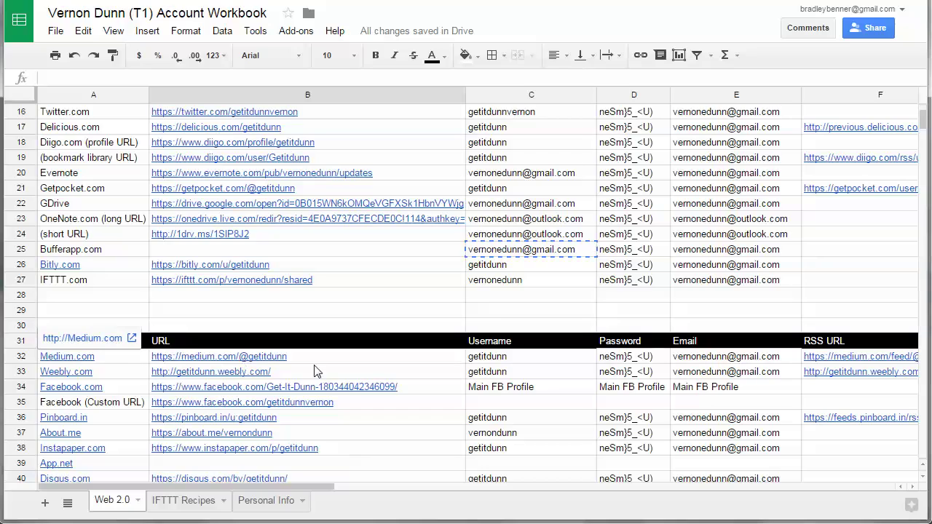
scroll(440, 470, "down", 3)
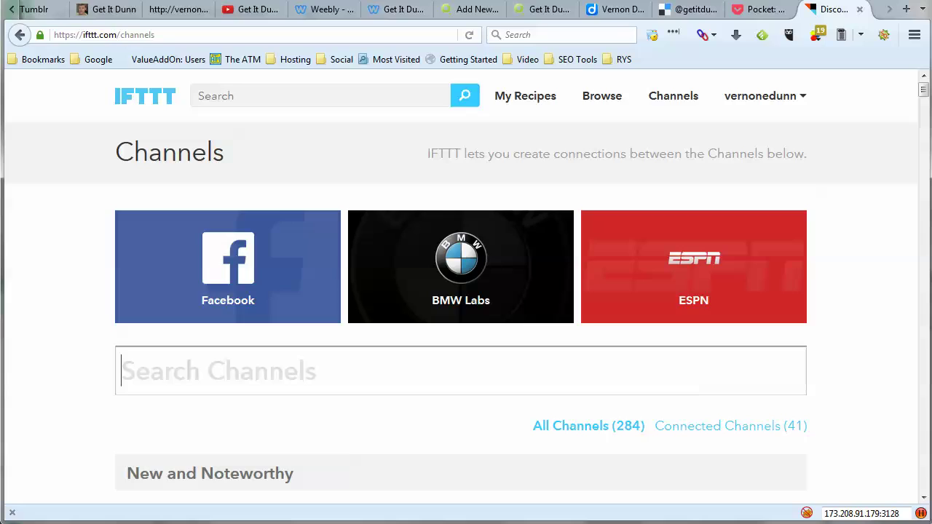
Search the IFTTT channels for medium, connect the Medium channel and authorize IFTTT to use the Medium account
type("medium")
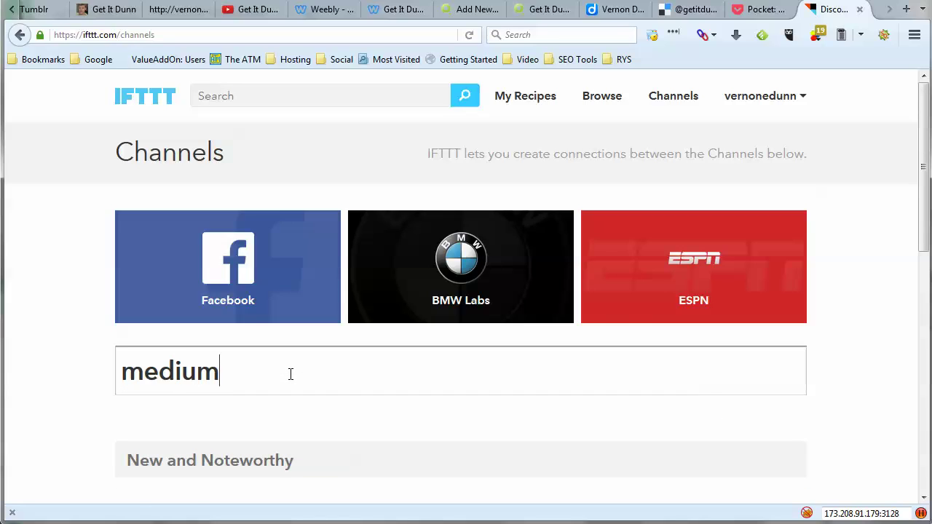
scroll(290, 373, "down", 2)
left_click(199, 379)
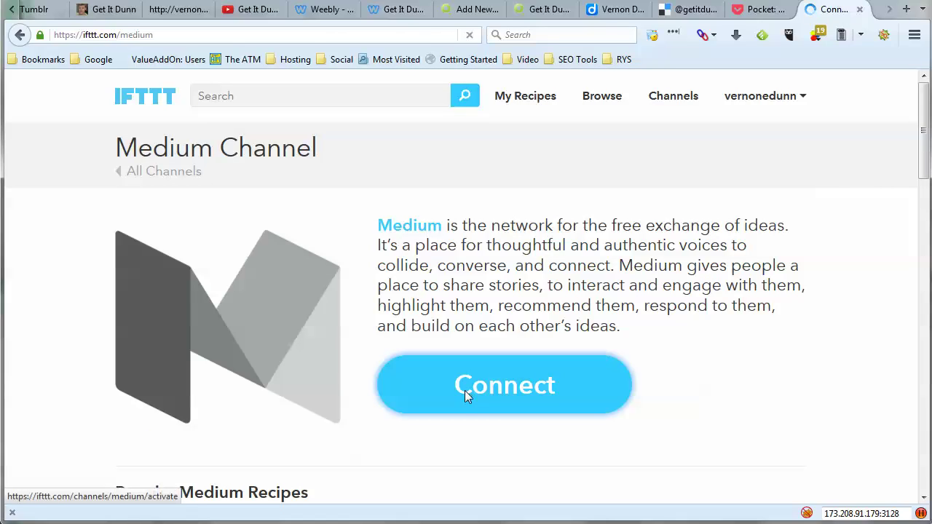
left_click(465, 390)
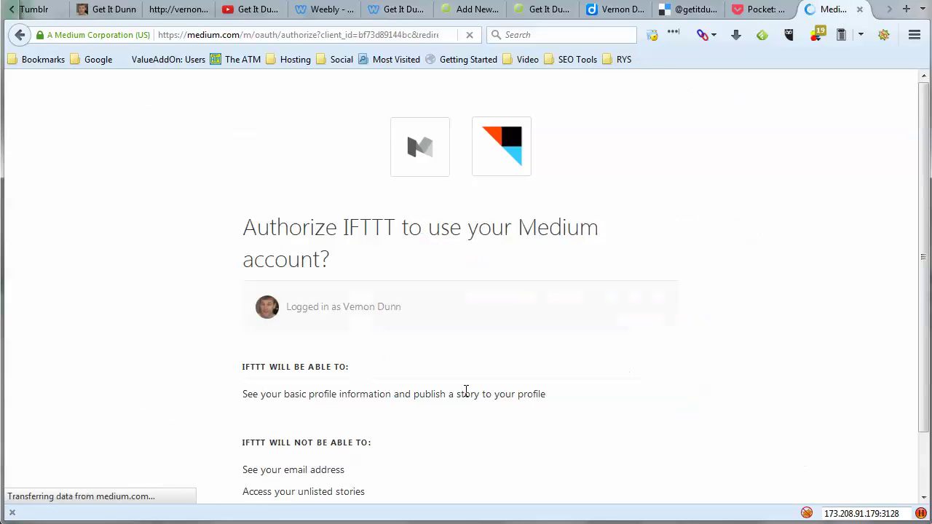
scroll(562, 337, "down", 1)
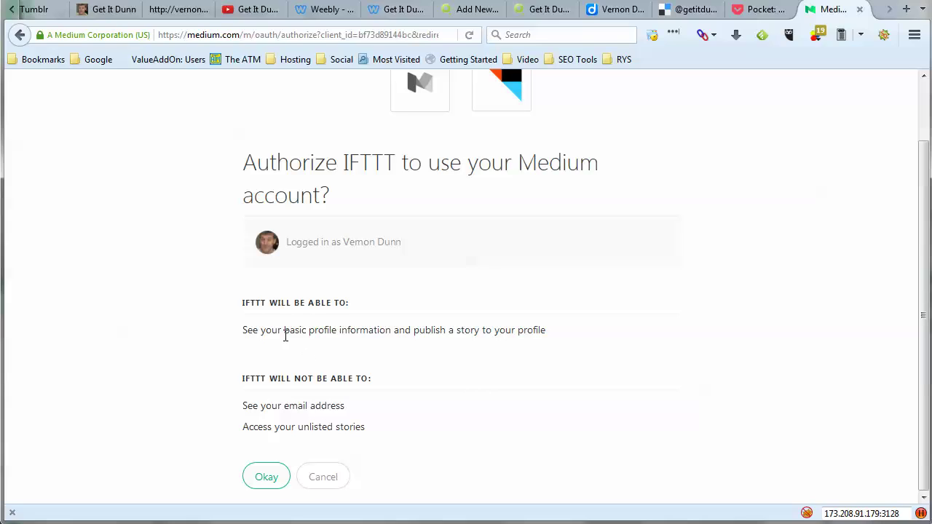
left_click(275, 481)
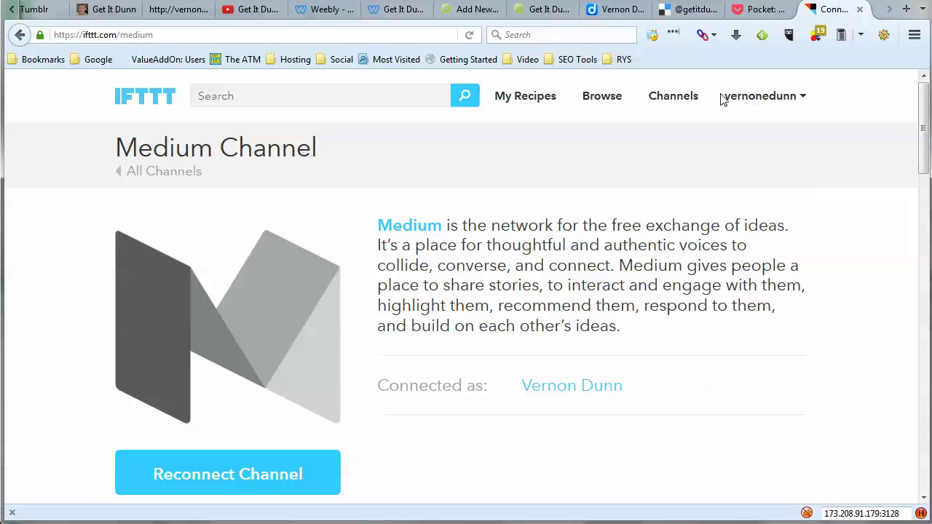
Find the Weebly channel in the channel list, connect it and allow IFTTT to use the Weebly account
left_click(686, 99)
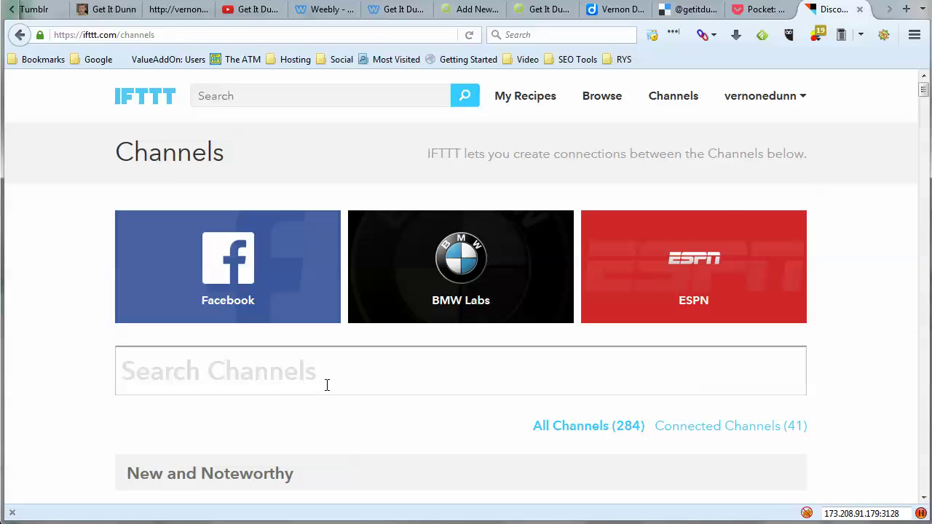
type("weebly")
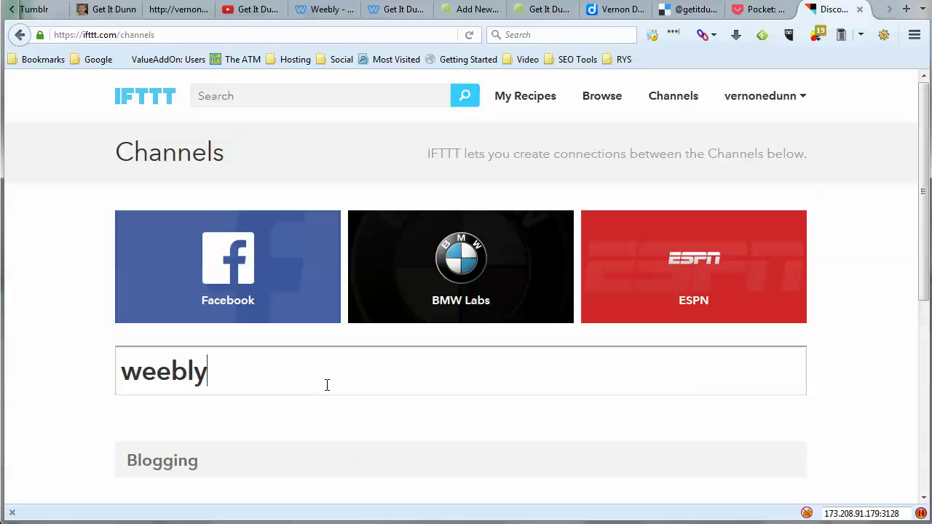
scroll(326, 385, "down", 4)
left_click(179, 378)
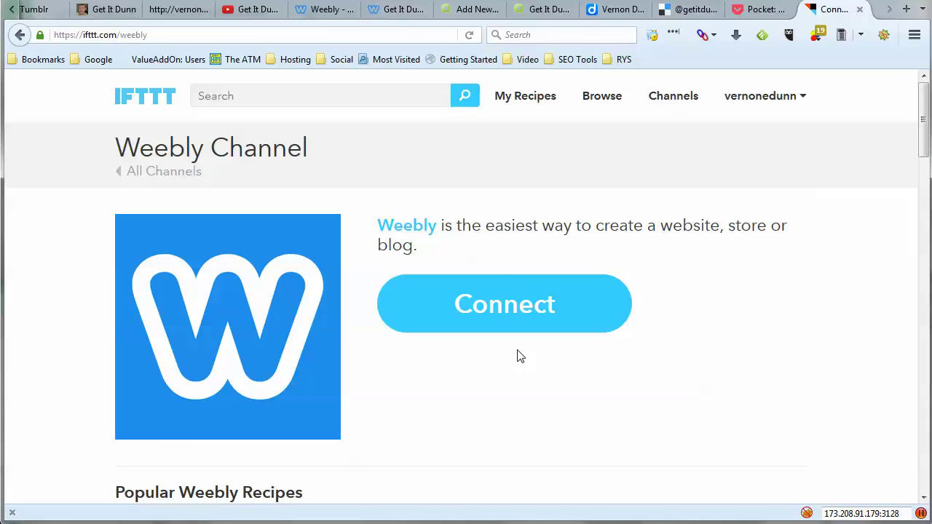
left_click(524, 299)
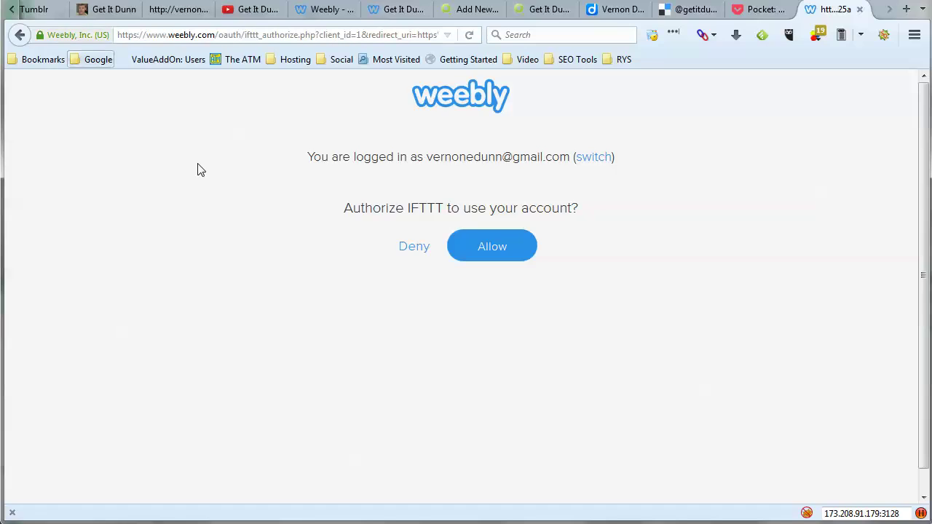
left_click(474, 250)
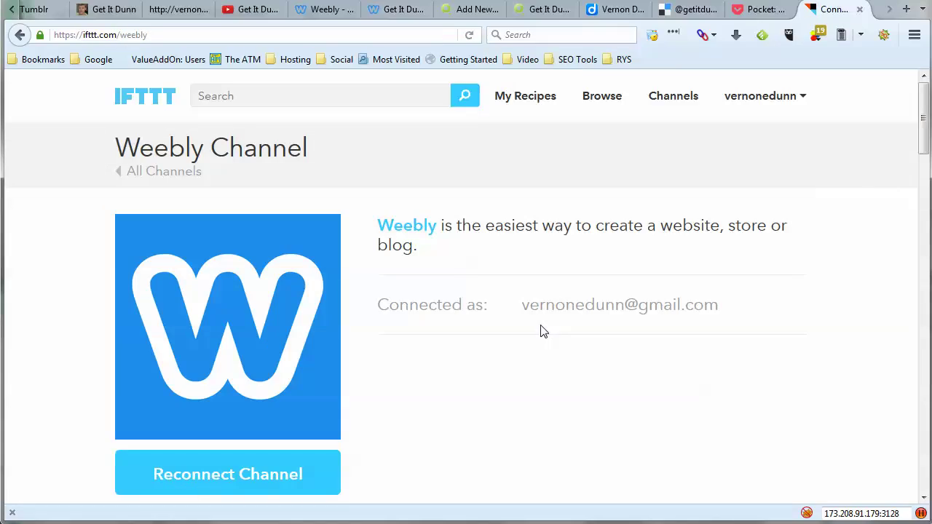
Return to the channel list, search for facebook and open the Facebook Pages channel
left_click(673, 96)
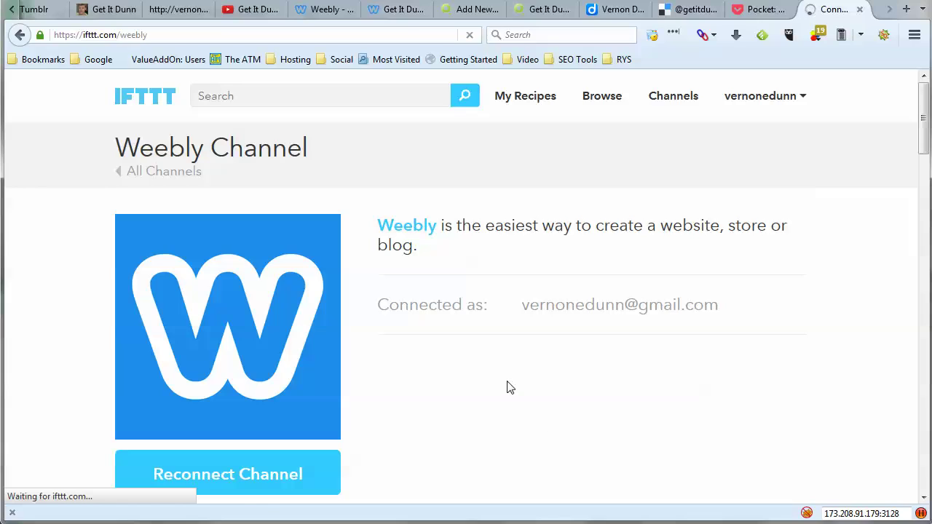
scroll(509, 388, "down", 2)
scroll(509, 388, "up", 2)
left_click(671, 97)
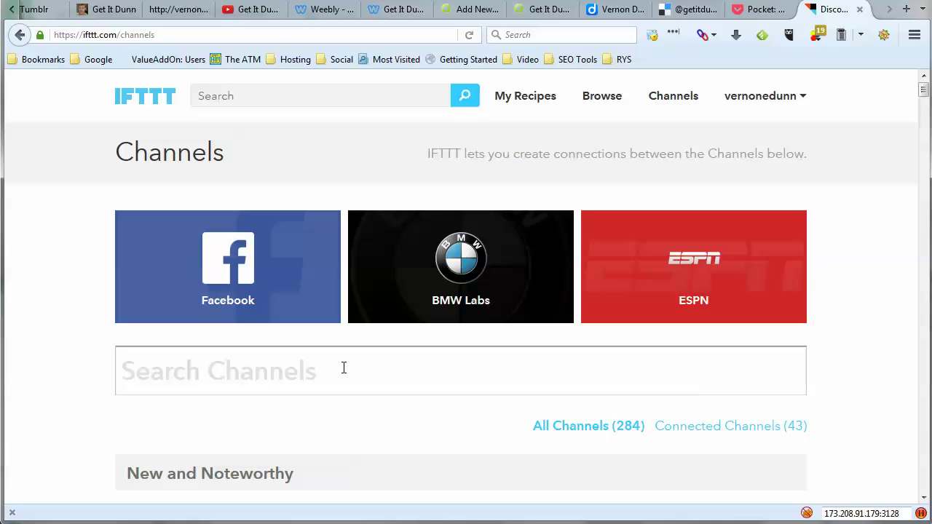
type("fa")
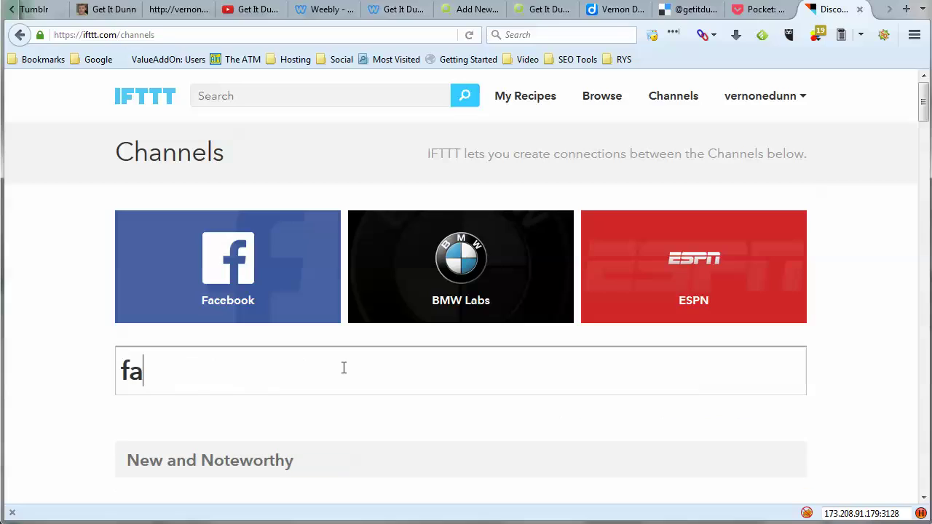
type("cebook")
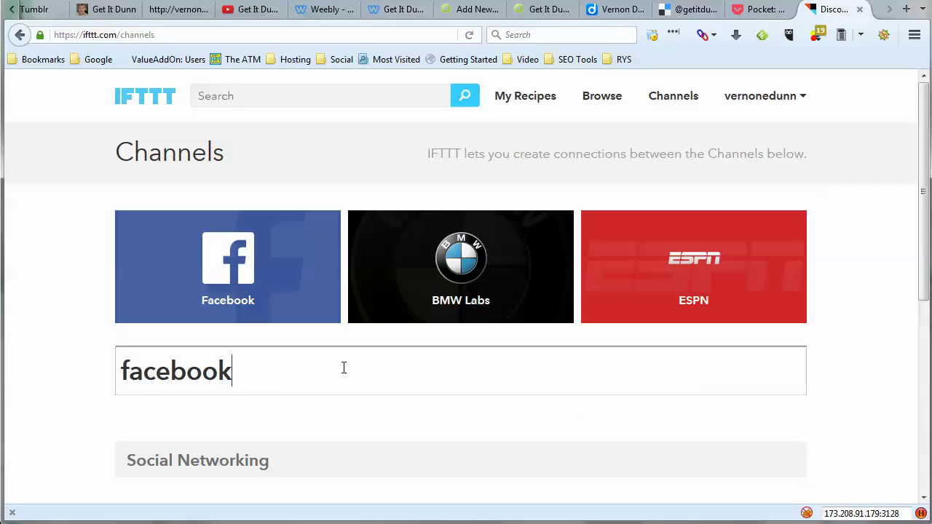
scroll(343, 369, "down", 3)
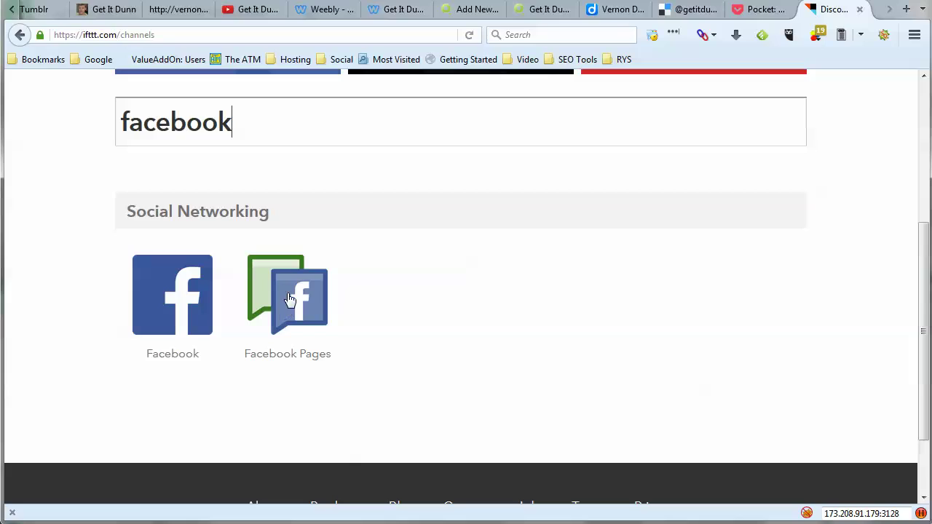
left_click(290, 301)
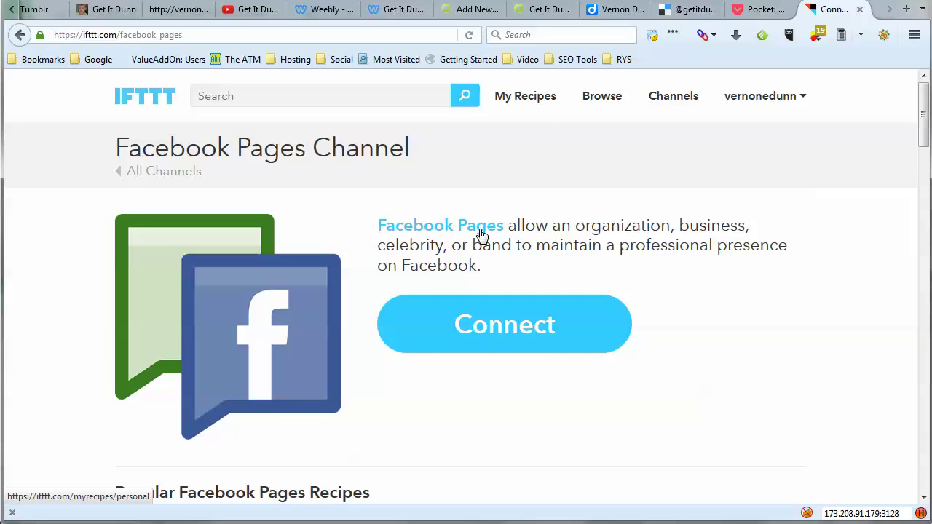
Connect the Facebook Pages channel using the Get It Dunn page and check the connected page's details
left_click(497, 333)
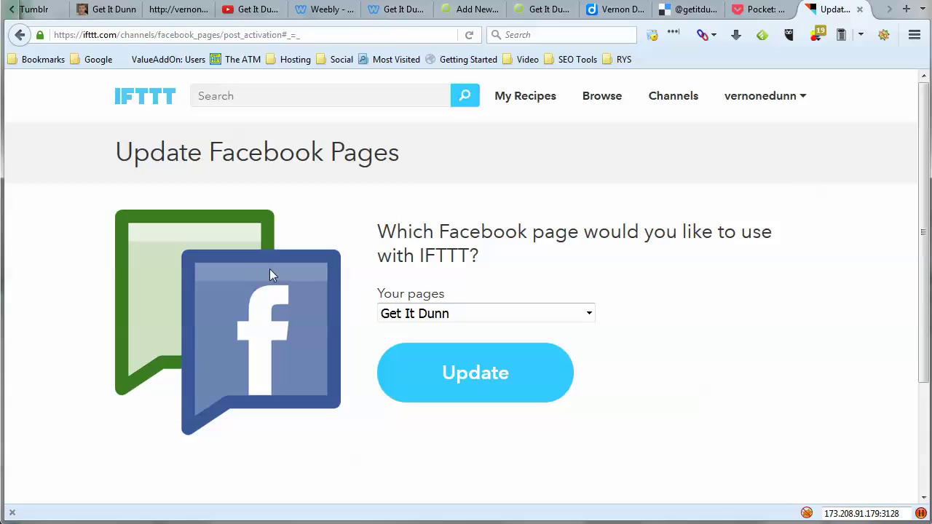
left_click(483, 386)
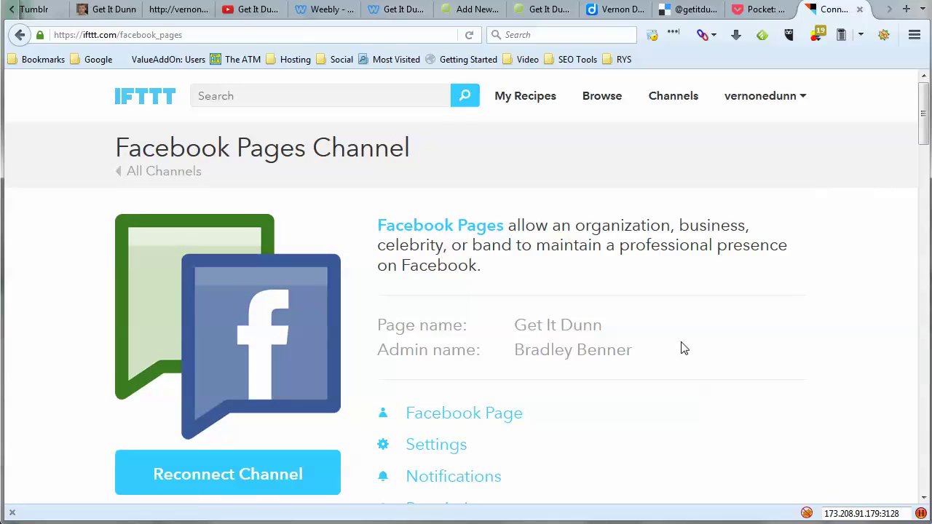
left_click_drag(397, 346, 628, 357)
left_click(636, 360)
Search the channel list for pinboard, the next optional site in the workbook, and start connecting the Pinboard channel
left_click(673, 113)
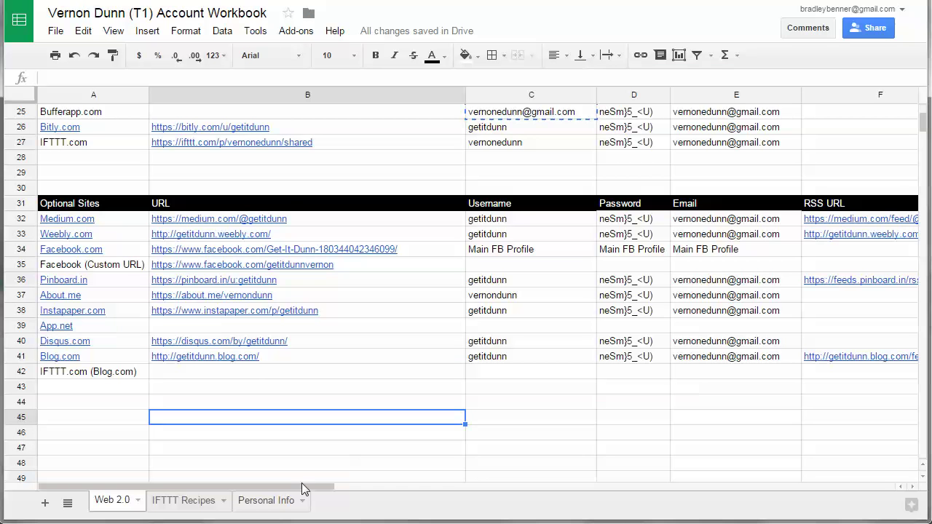
mouse_move(93, 282)
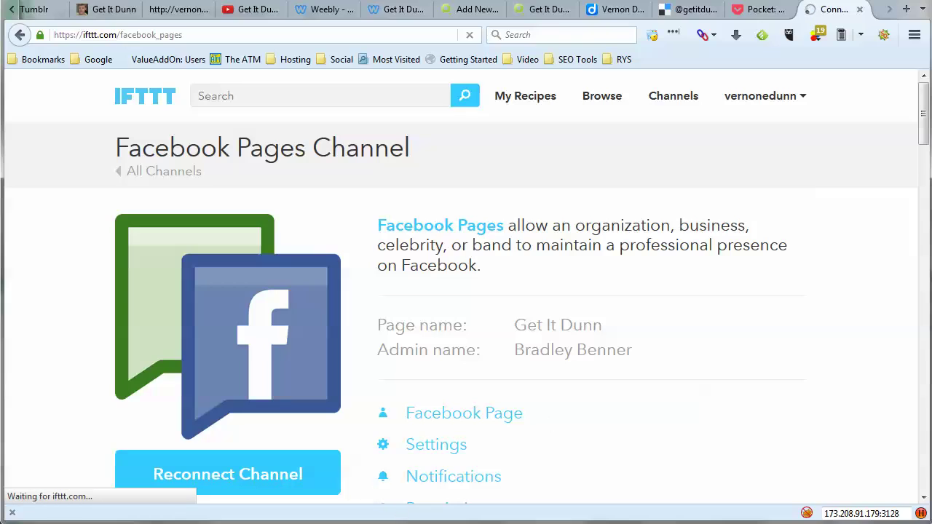
left_click(324, 378)
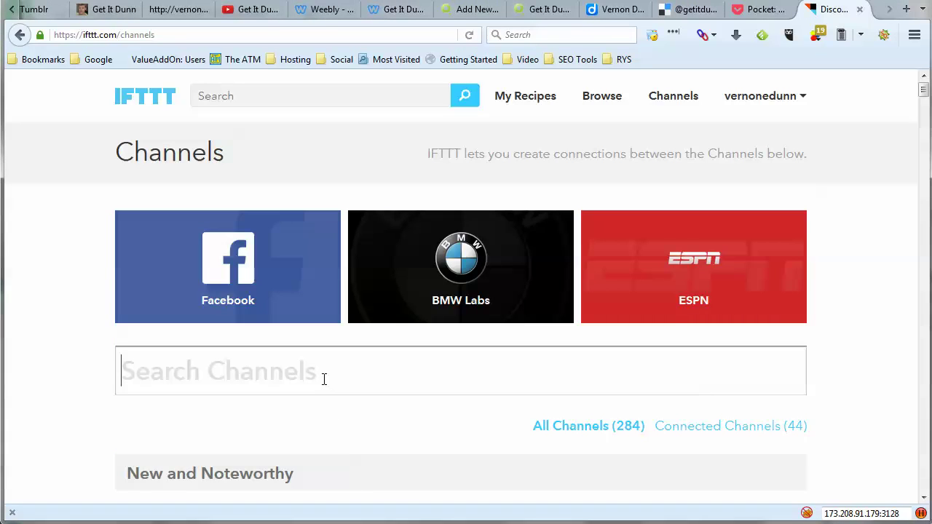
type("pinboard")
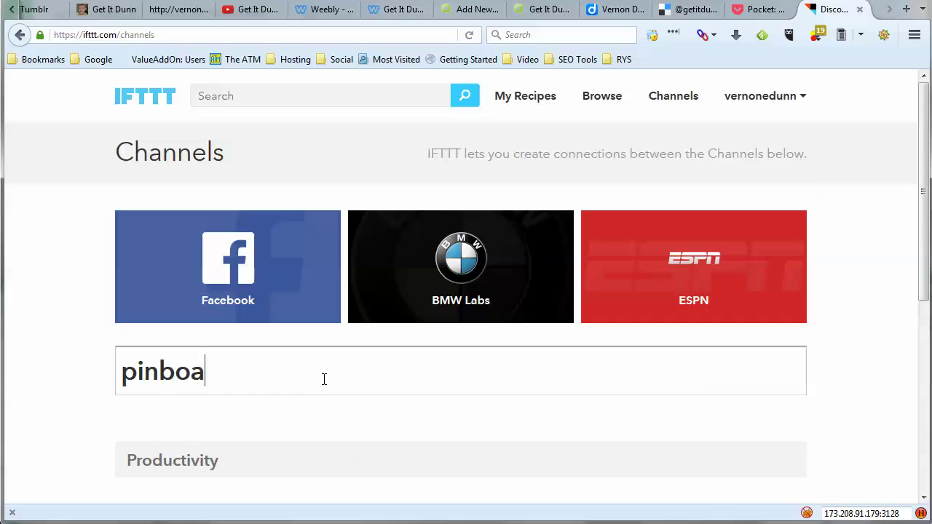
scroll(324, 378, "down", 3)
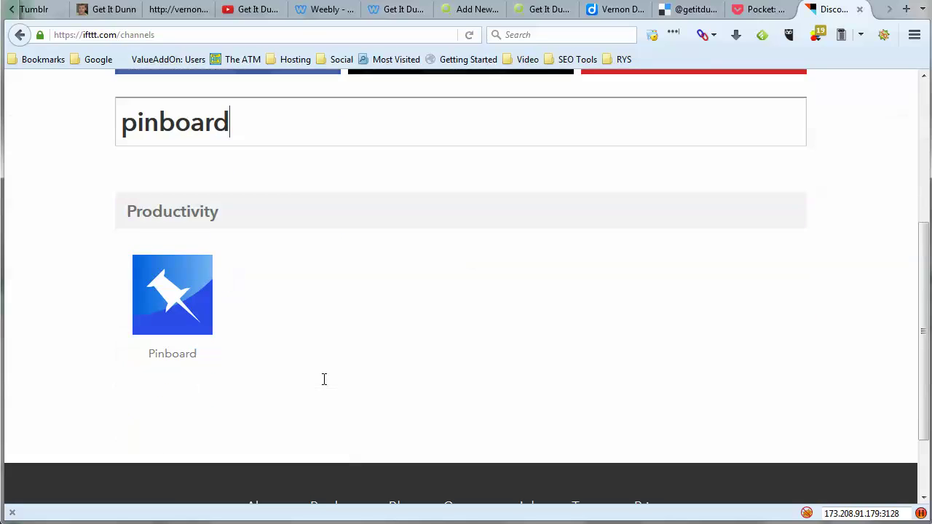
left_click(184, 320)
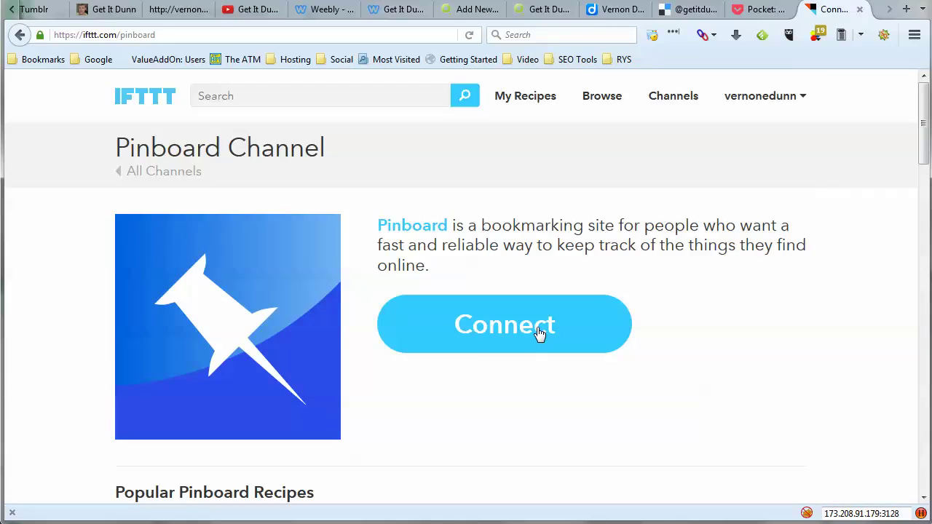
left_click(540, 331)
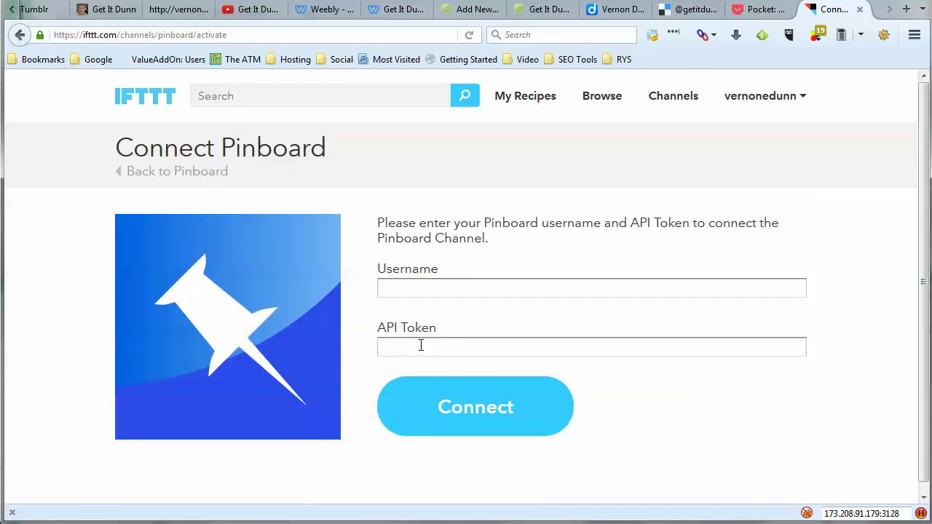
Open the Pinboard site at pinboard.in in a new browser tab
key("alt+Tab")
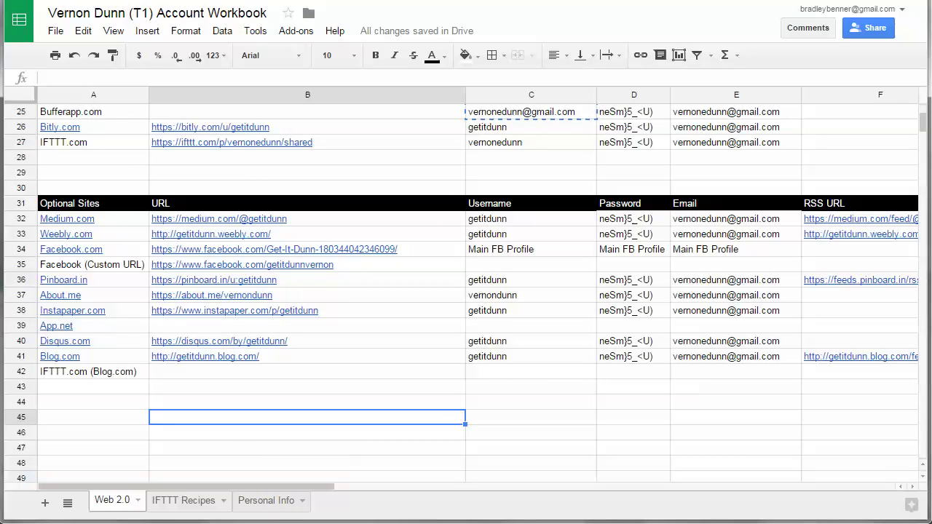
key("alt+Tab")
left_click(906, 8)
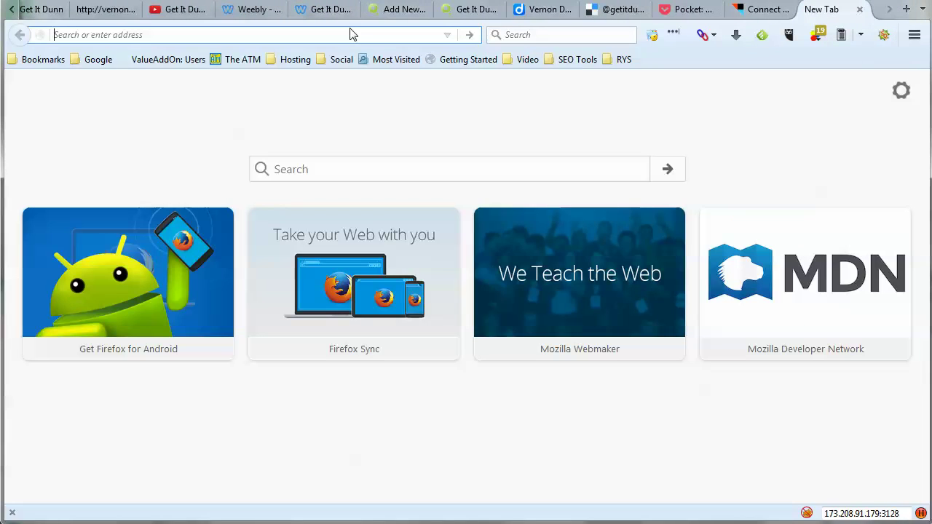
type("pin")
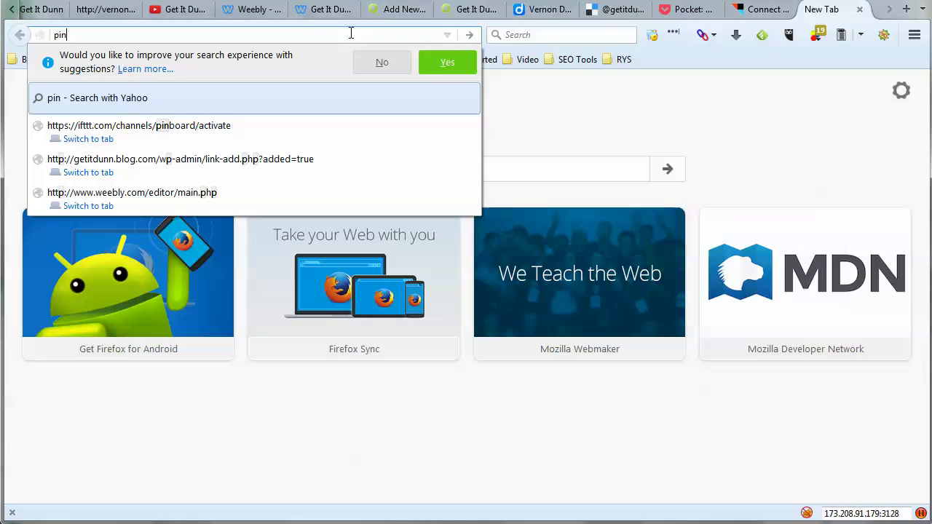
type("board.i")
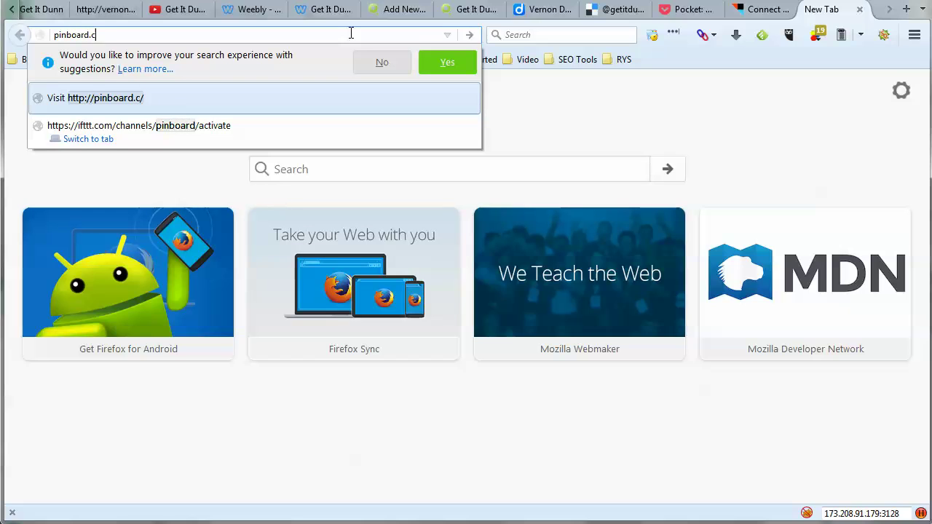
key("BackSpace")
type("in")
key("Return")
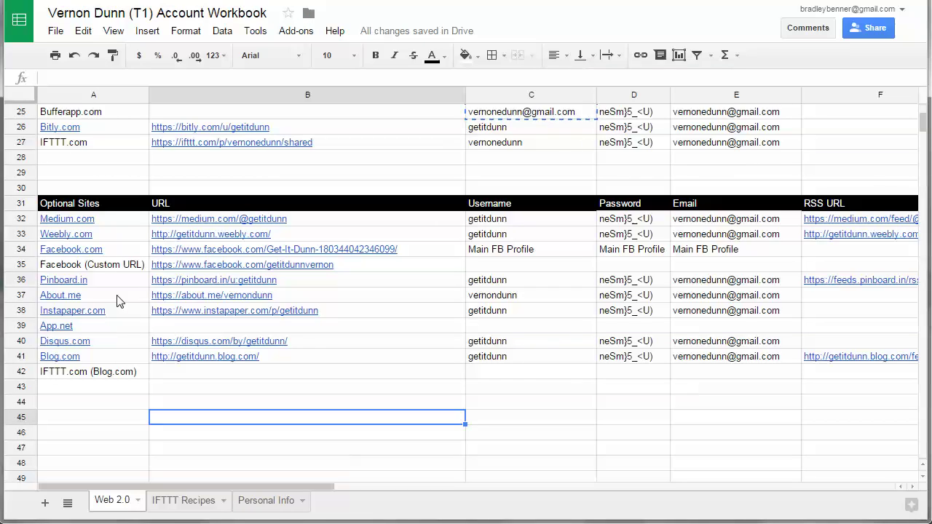
Copy the Pinboard password from the account workbook and log in to Pinboard with the account's username and password
left_click(626, 280)
right_click(630, 281)
left_click(669, 311)
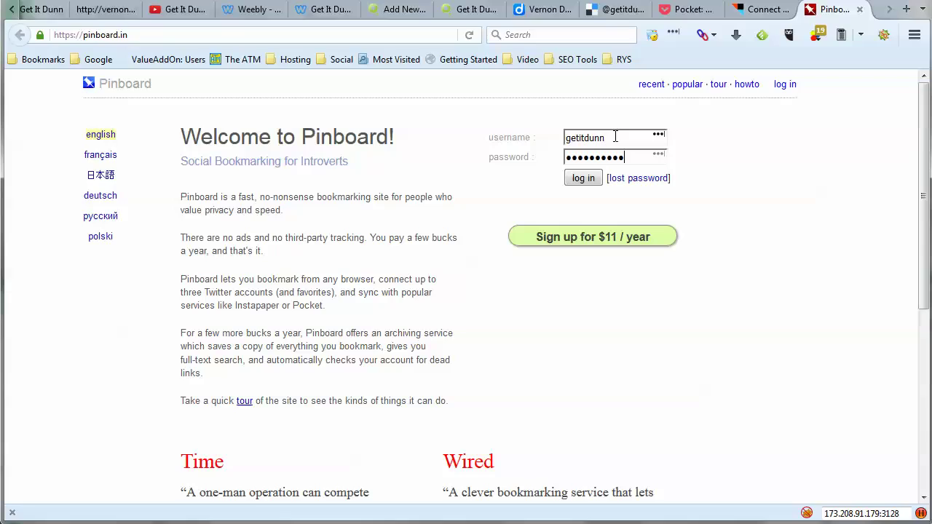
key("Return")
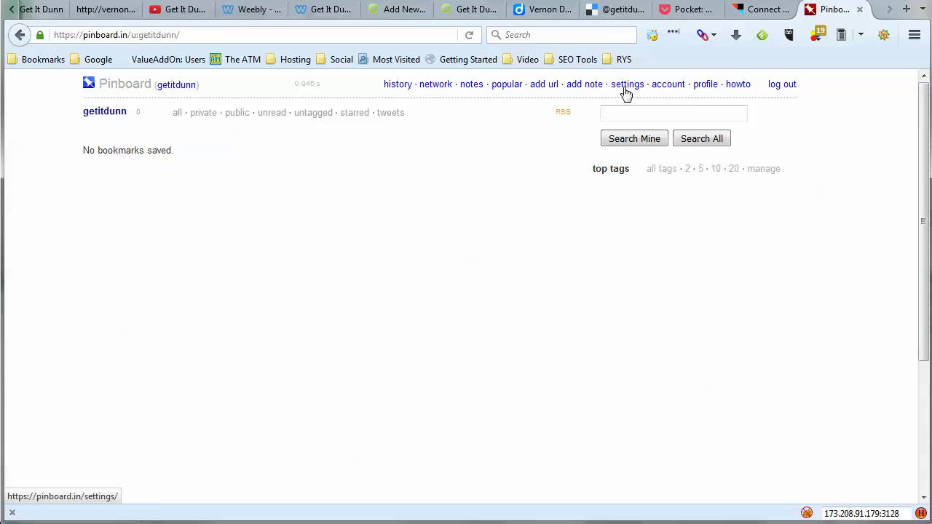
Find the API token in the Pinboard account's password settings and copy the whole token
left_click(666, 87)
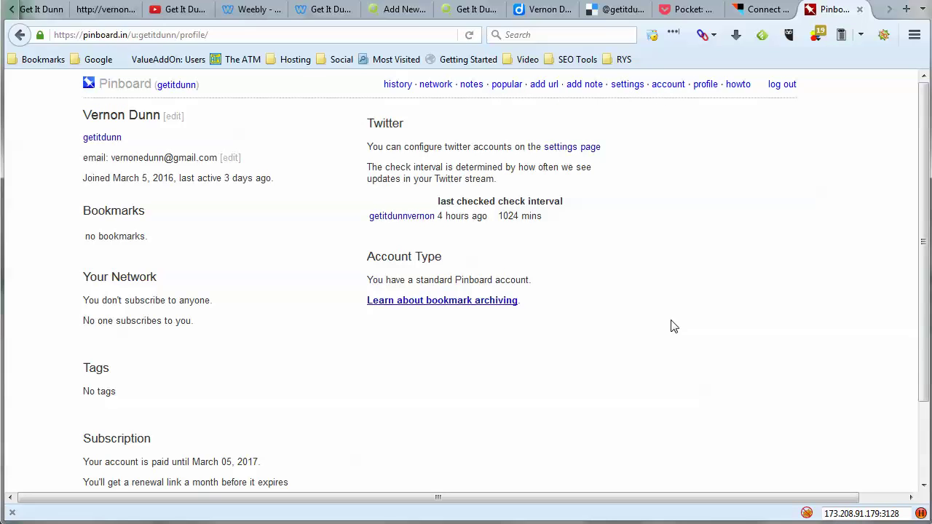
scroll(673, 327, "down", 3)
scroll(673, 327, "up", 3)
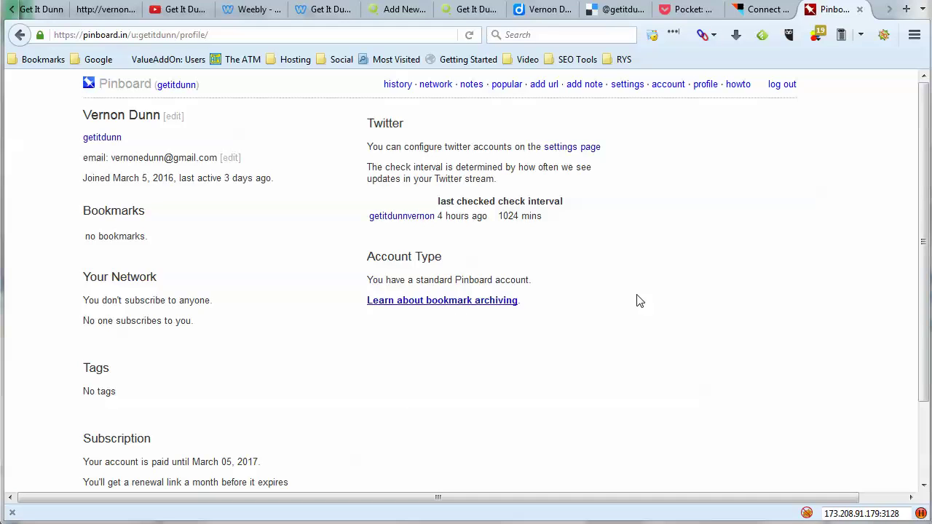
left_click(632, 86)
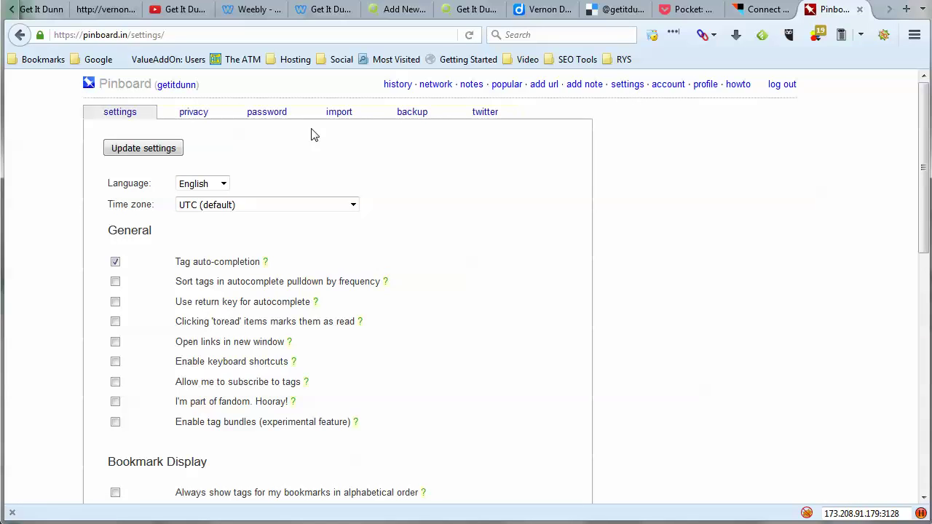
left_click(268, 112)
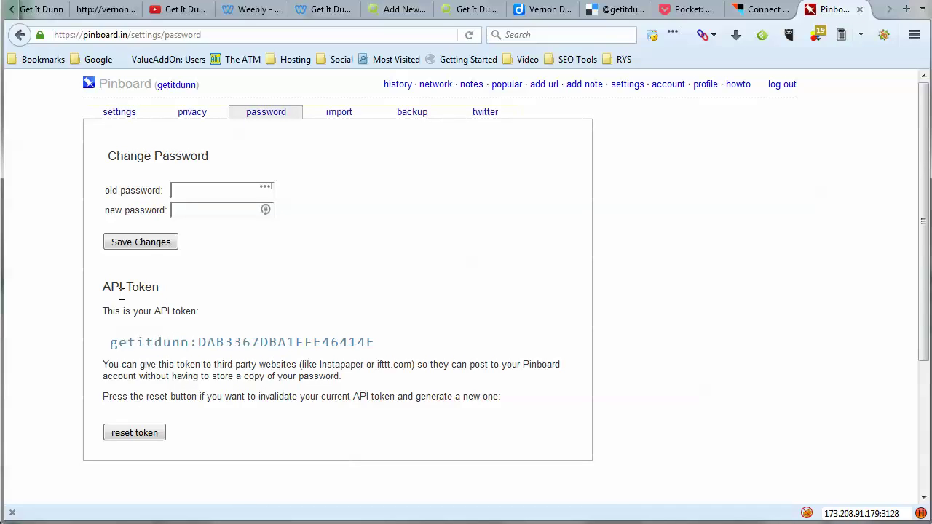
mouse_move(111, 342)
left_mouse_down()
mouse_move(267, 355)
mouse_move(375, 342)
left_mouse_up()
right_click(364, 343)
left_click(418, 356)
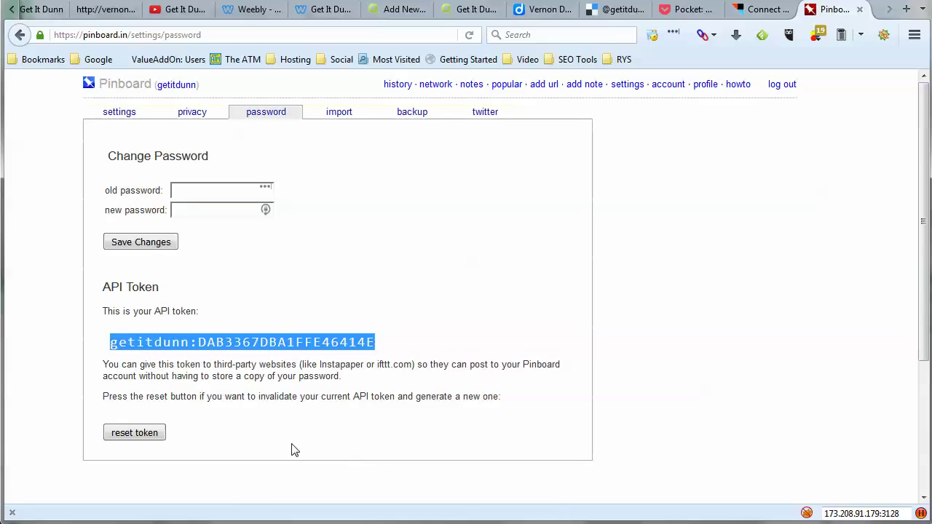
In the account workbook's optional sites table, rename the Post via Email column header to API Token
key("alt+Tab")
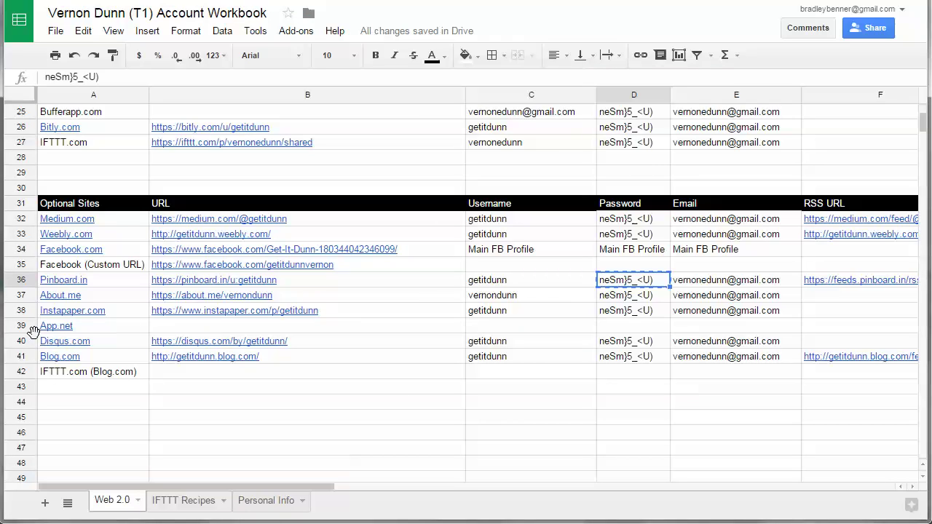
left_click(16, 279)
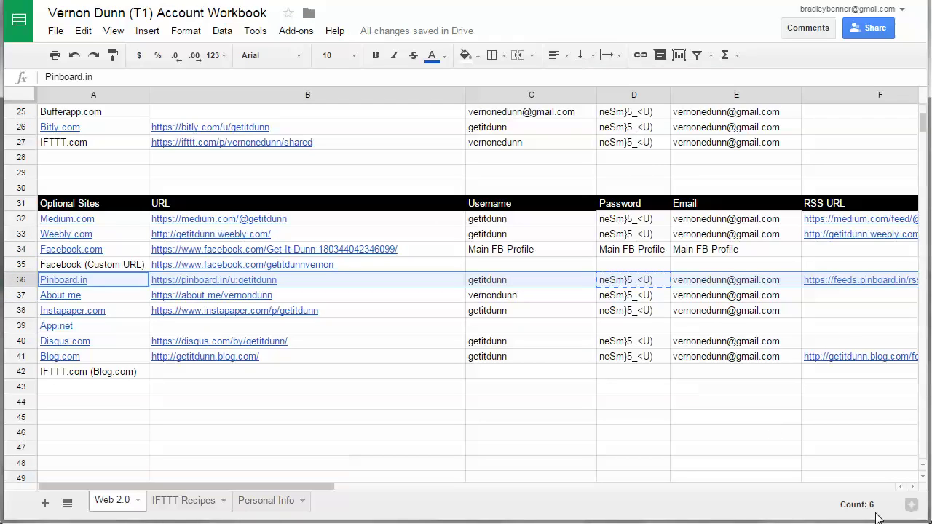
left_click(912, 486)
left_click(911, 486)
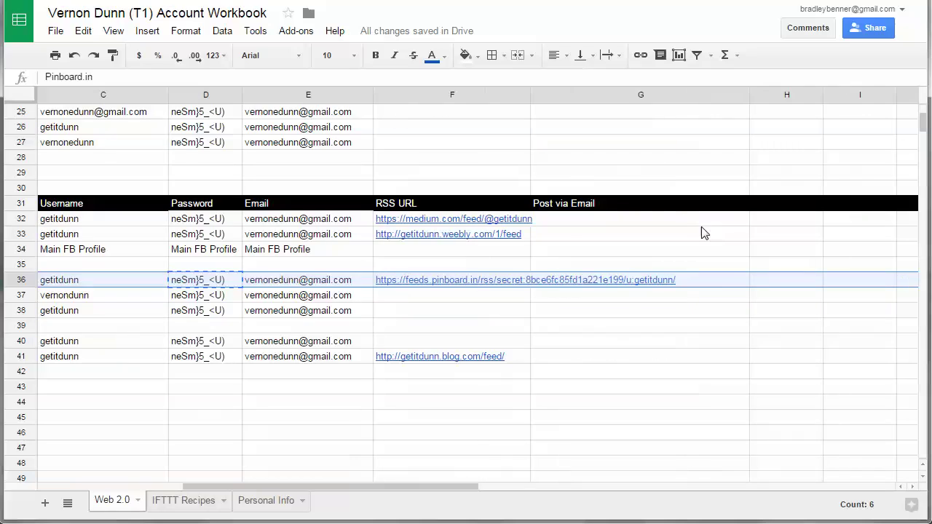
left_click(621, 207)
type("API Token")
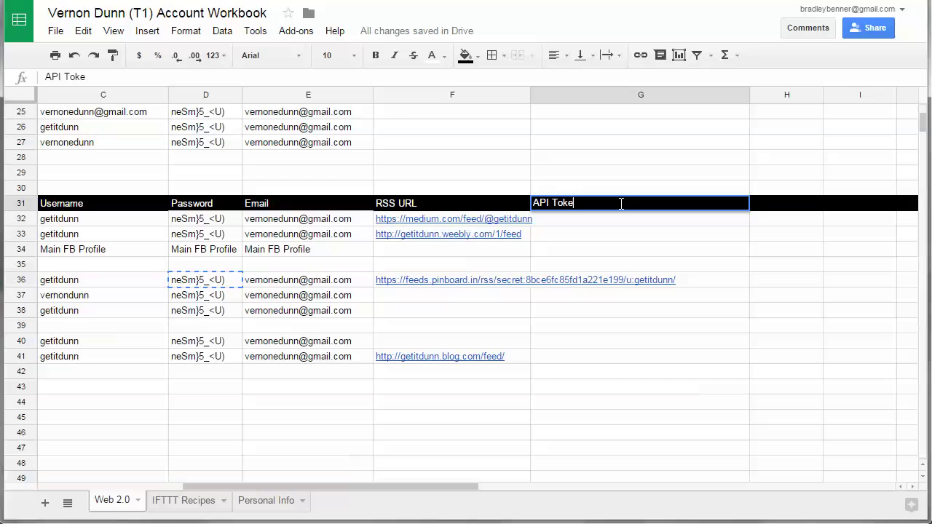
left_click(575, 357)
Paste the API token into the Pinboard row of the API Token column
right_click(587, 284)
mouse_move(655, 360)
left_click(538, 360)
left_click(624, 316)
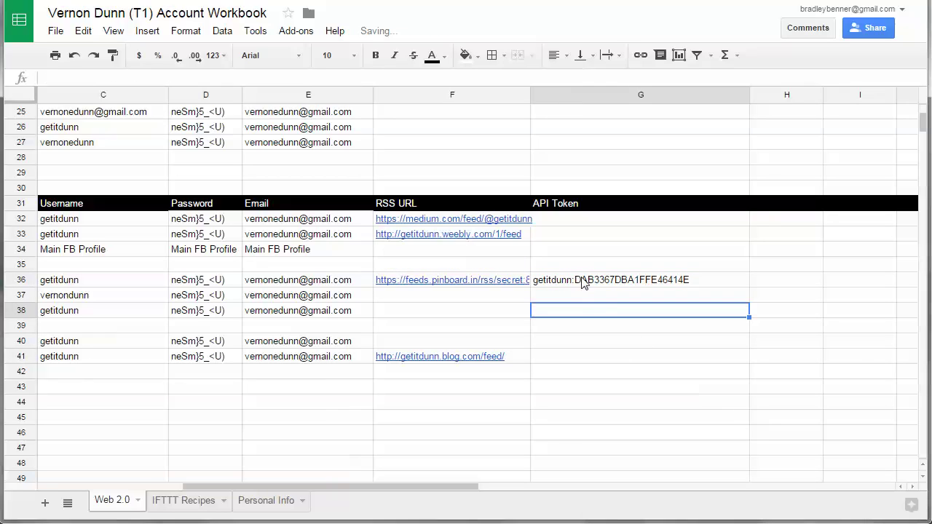
Return to IFTTT's Connect Pinboard form, paste the API token and enter getitdunn as the username
key("alt+Tab")
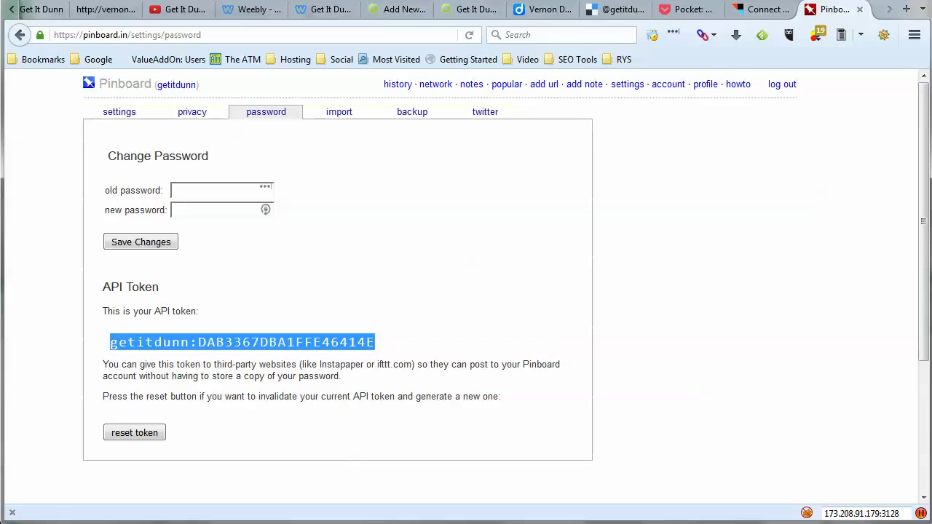
left_click(761, 9)
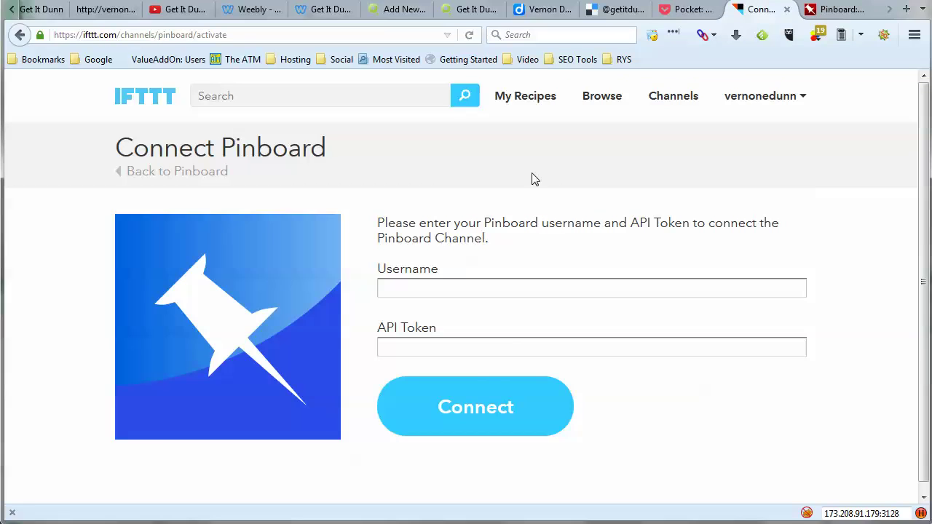
right_click(472, 343)
left_click(555, 412)
left_click(456, 288)
type("get")
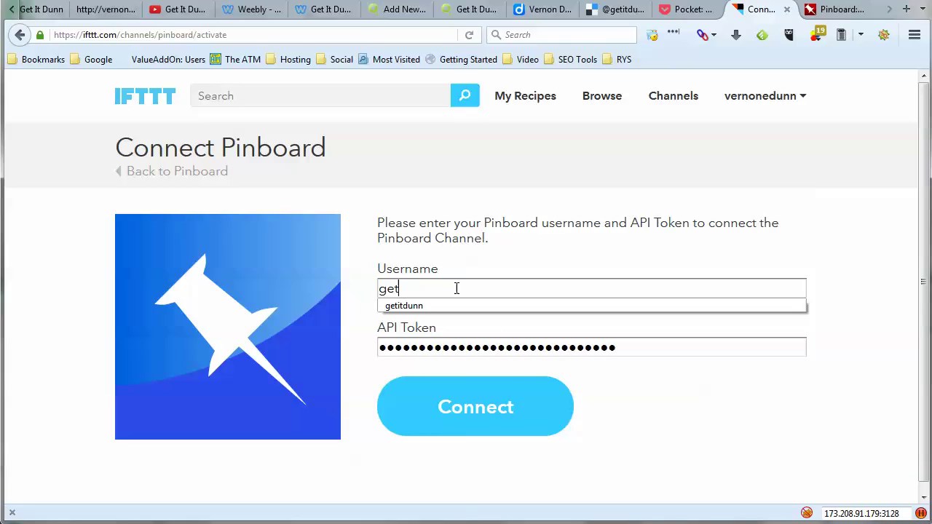
type("itdunn")
left_click(519, 266)
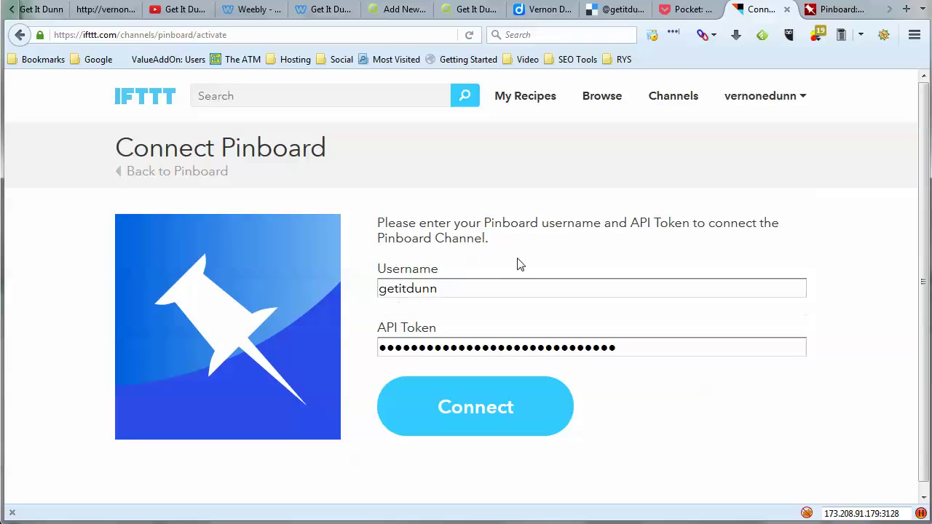
Check the part of the token after the colon on the Pinboard page and submit the IFTTT form to connect the channel
left_click(829, 10)
left_click(304, 318)
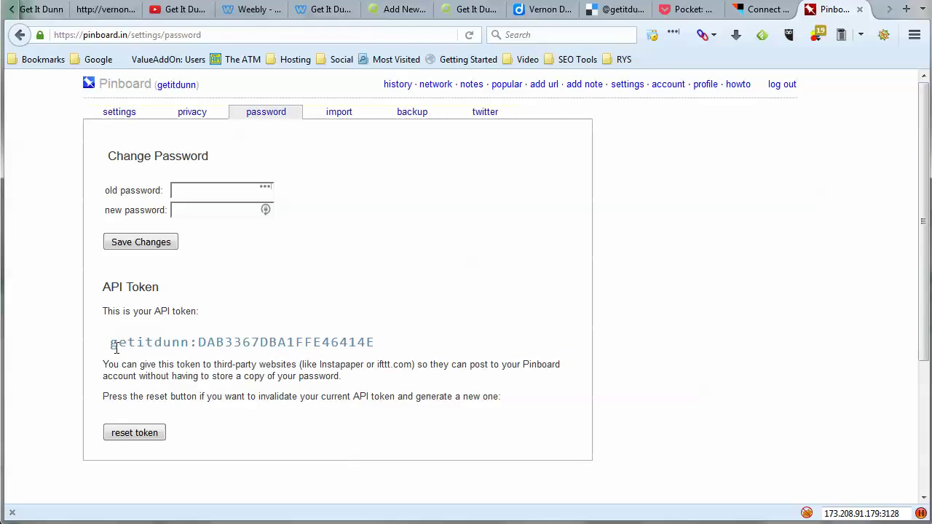
left_click_drag(199, 342, 404, 352)
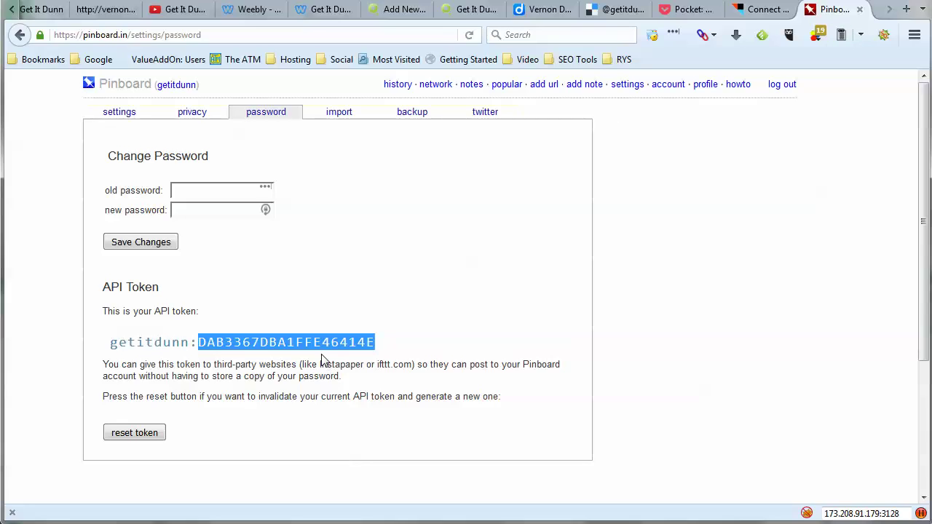
left_click(770, 14)
left_click(529, 408)
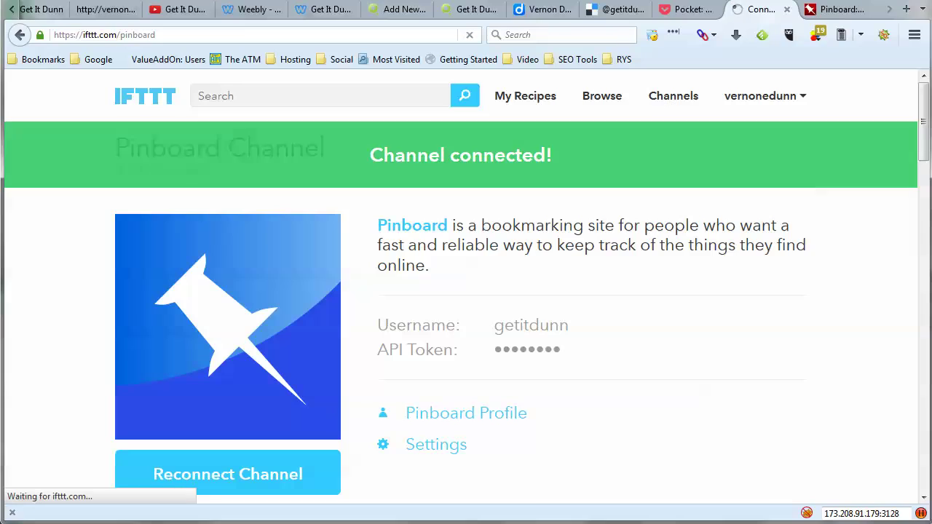
Look up the next optional site, About.me, in the workbook and search the IFTTT channel list for abou
key("alt+Tab")
left_click_drag(287, 483, 142, 485)
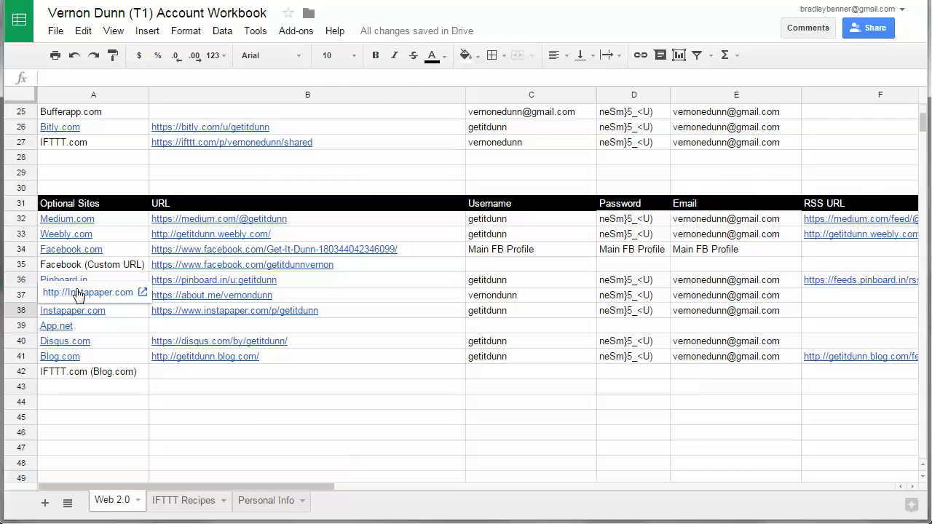
left_click(21, 295)
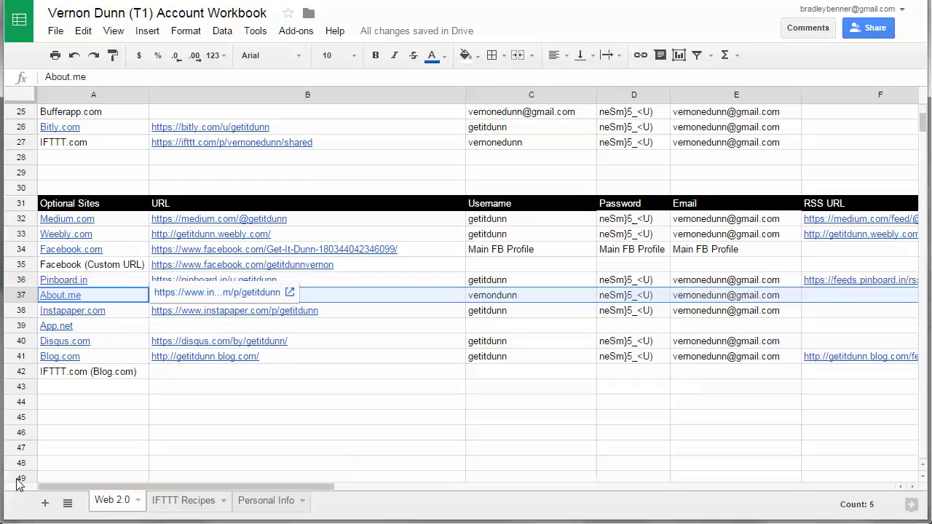
key("alt+Tab")
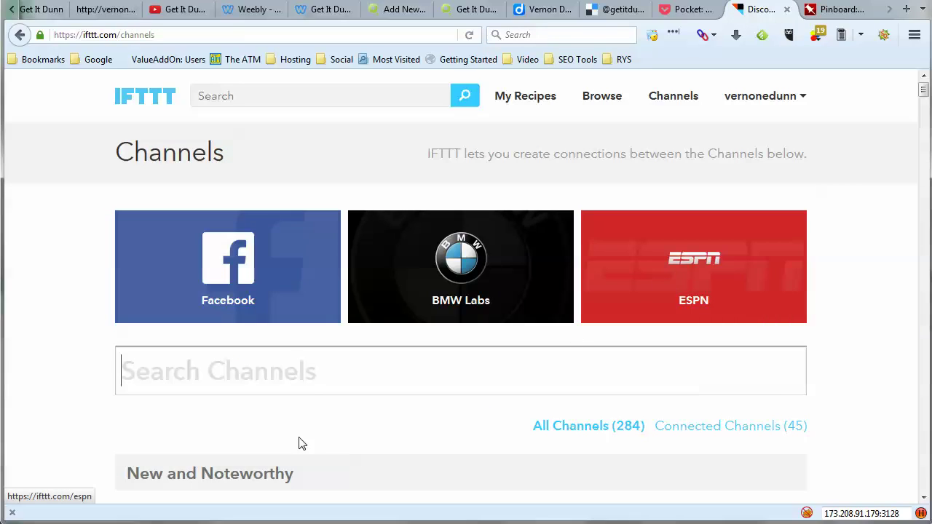
left_click(313, 375)
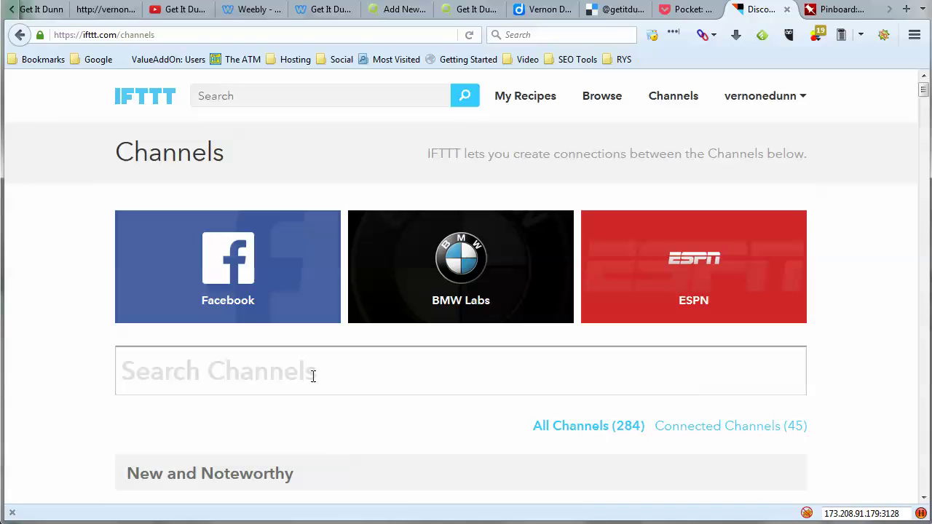
type("abou")
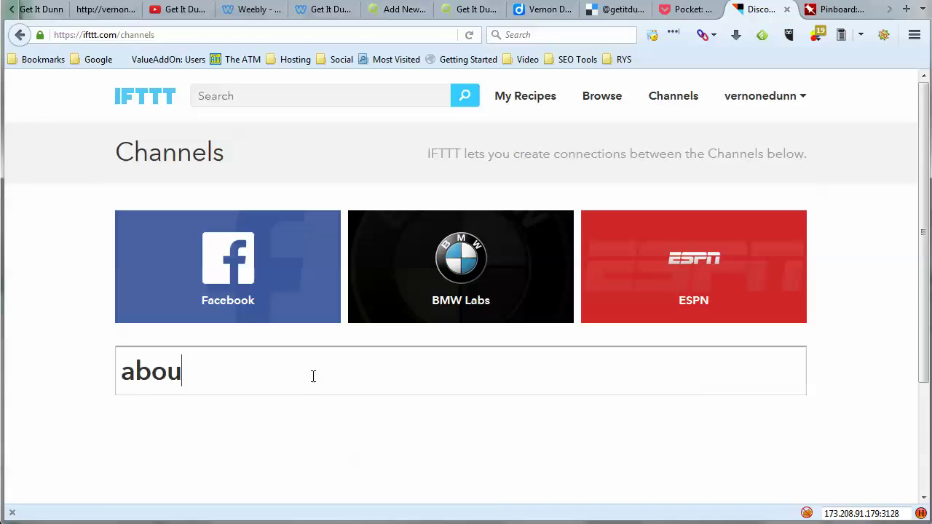
scroll(313, 375, "down", 2)
scroll(313, 375, "up", 2)
Replace the channel search with instapaper, the next optional site in the workbook
key("BackSpace")
key("BackSpace")
key("BackSpace")
key("BackSpace")
type("ins")
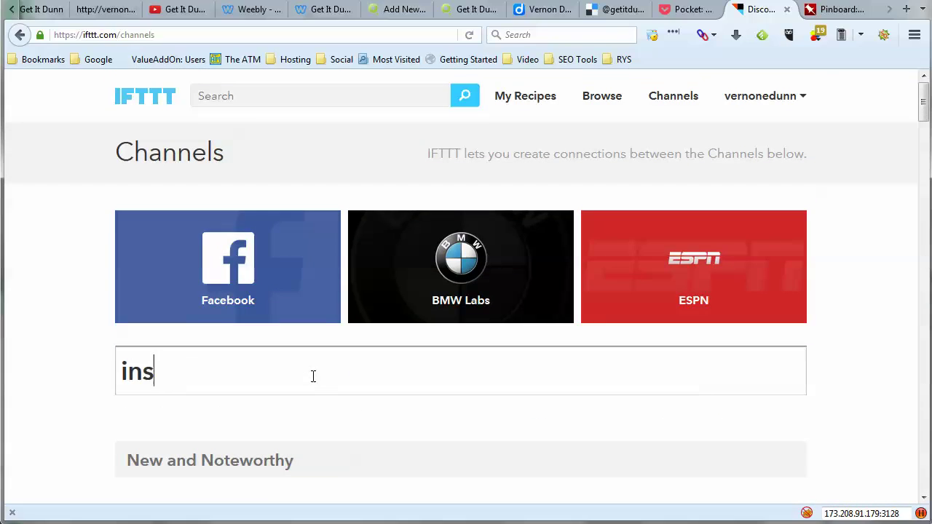
type("tat")
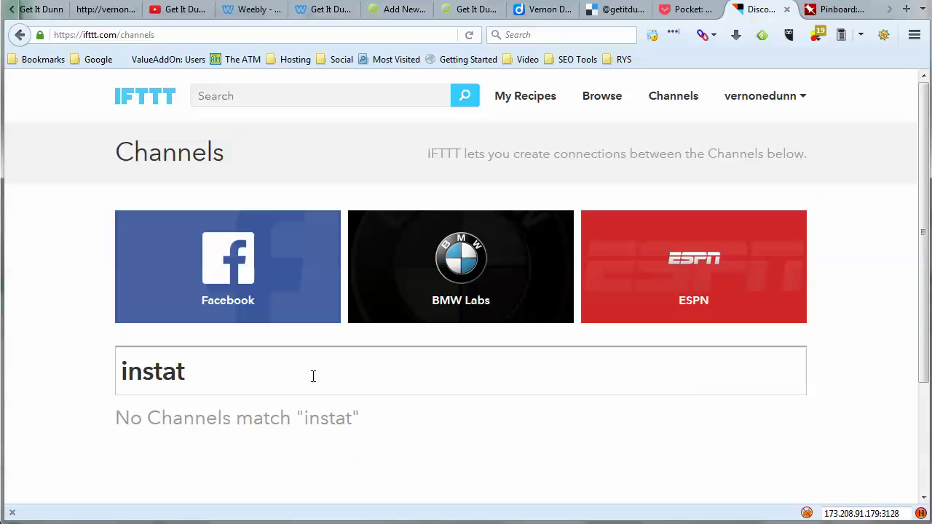
key("BackSpace")
type("paper")
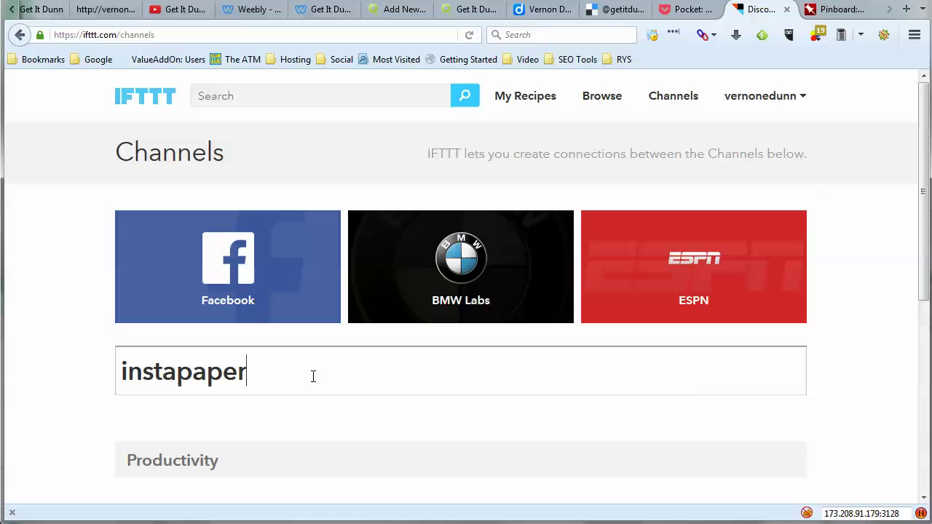
Open the Instapaper channel from the search results, start connecting it and fill in the account email on the sign-in page
scroll(313, 375, "down", 2)
left_click(203, 381)
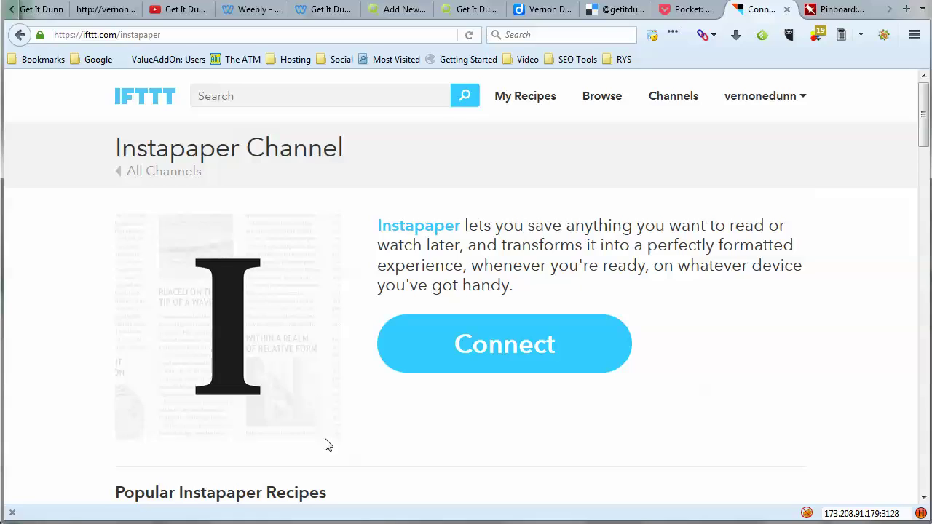
left_click(496, 348)
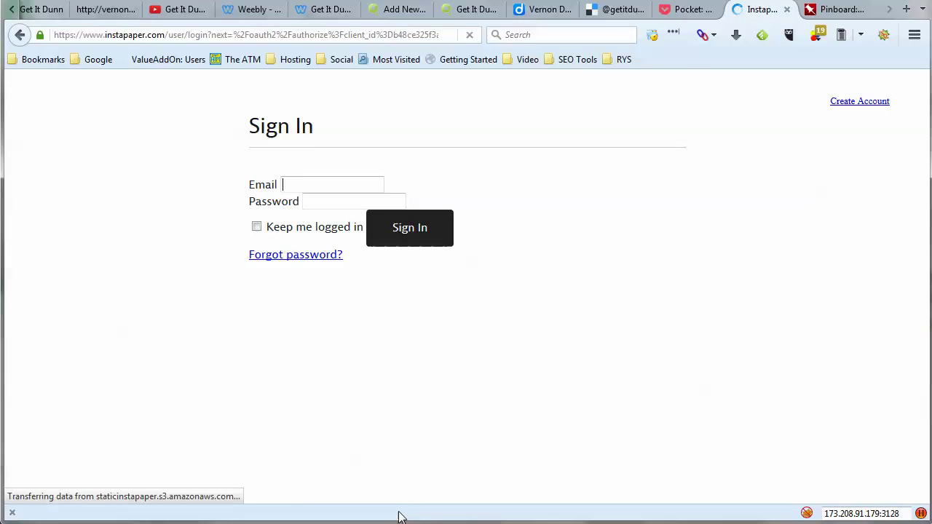
left_click(459, 211)
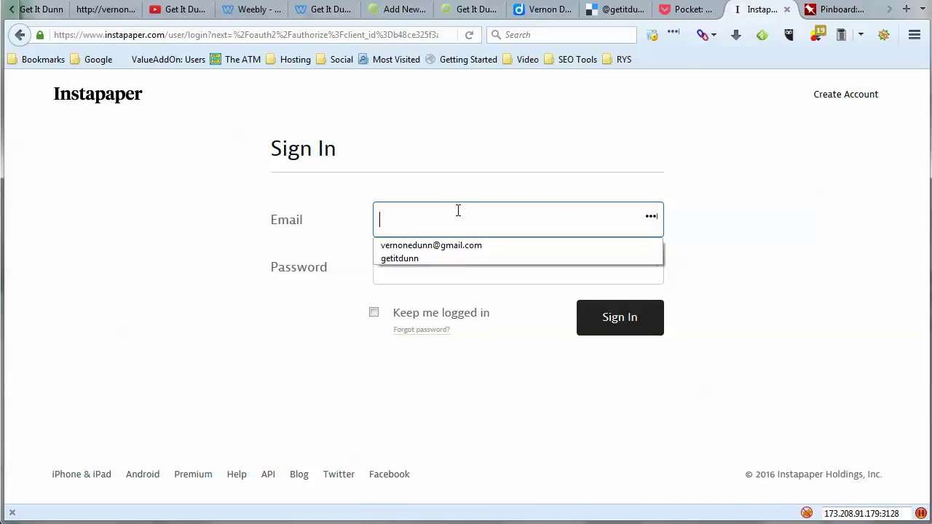
left_click(454, 245)
Sign in to Instapaper with the password copied from its workbook row and authorize access for the Official IFTTT Channel
left_click(451, 267)
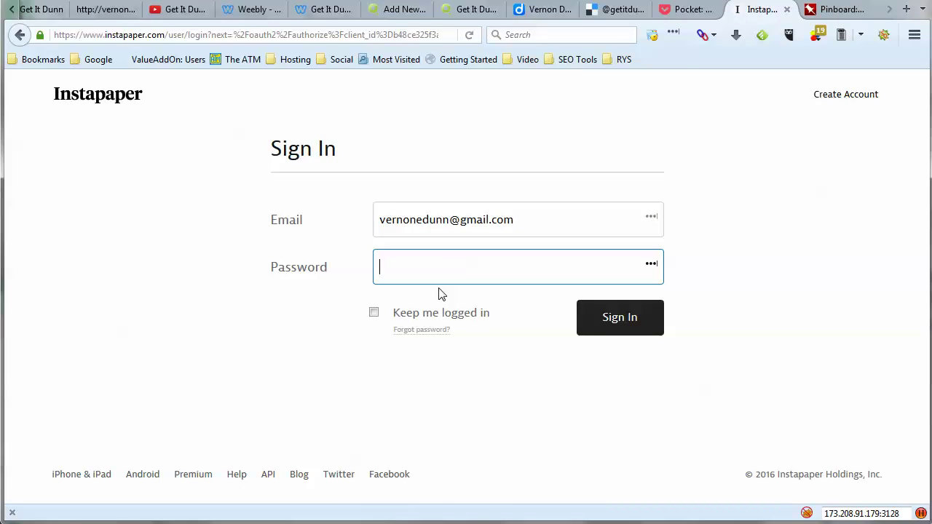
key("alt+Tab")
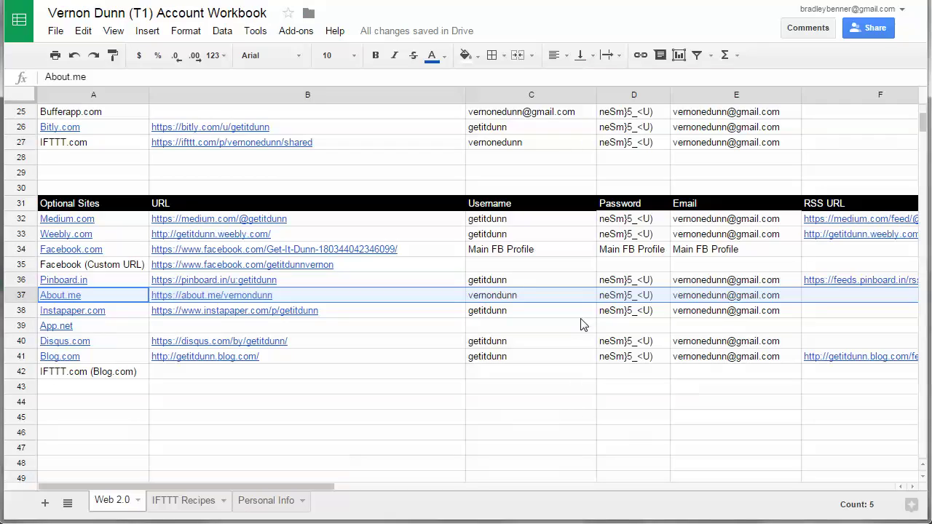
left_click(612, 311)
right_click(613, 311)
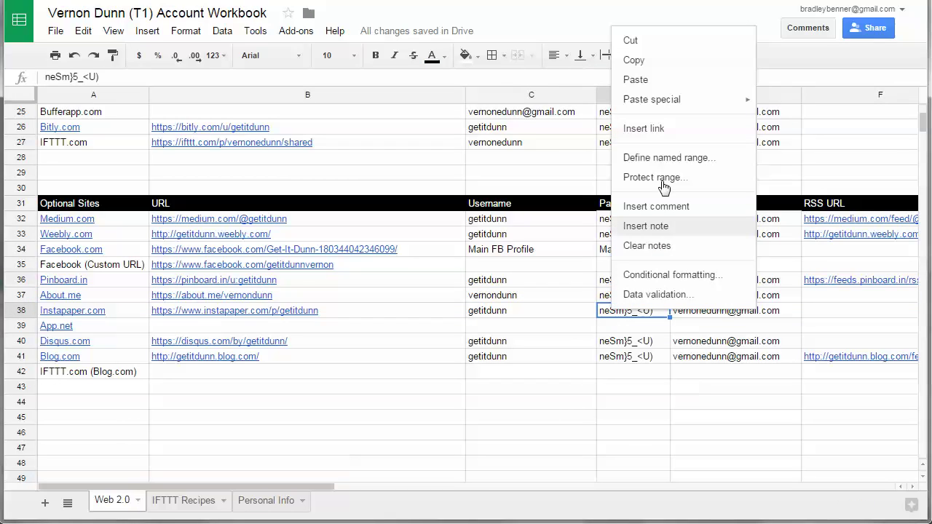
left_click(633, 60)
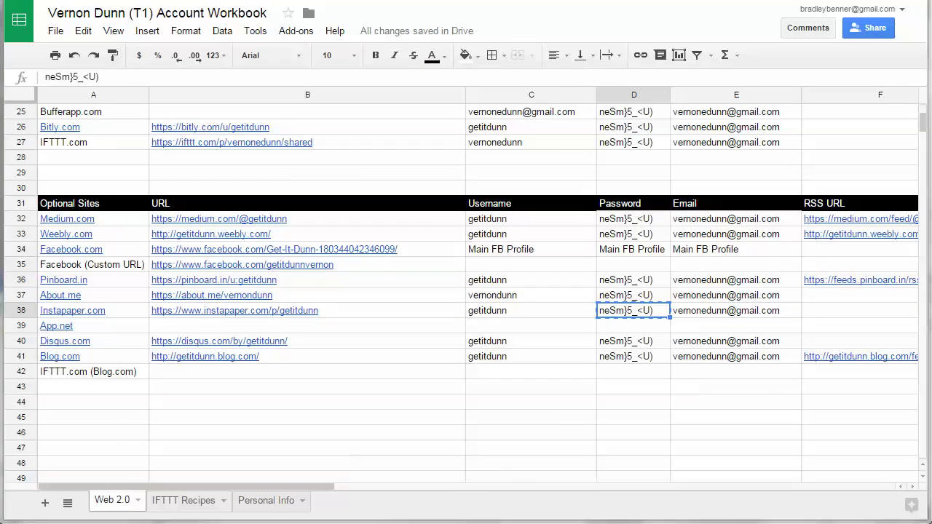
key("alt+Tab")
right_click(436, 258)
left_click(473, 321)
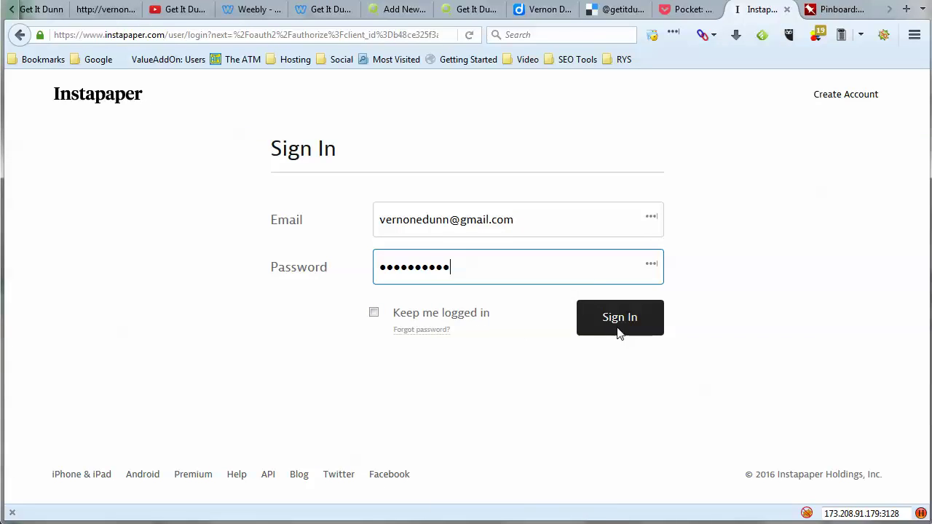
left_click(619, 320)
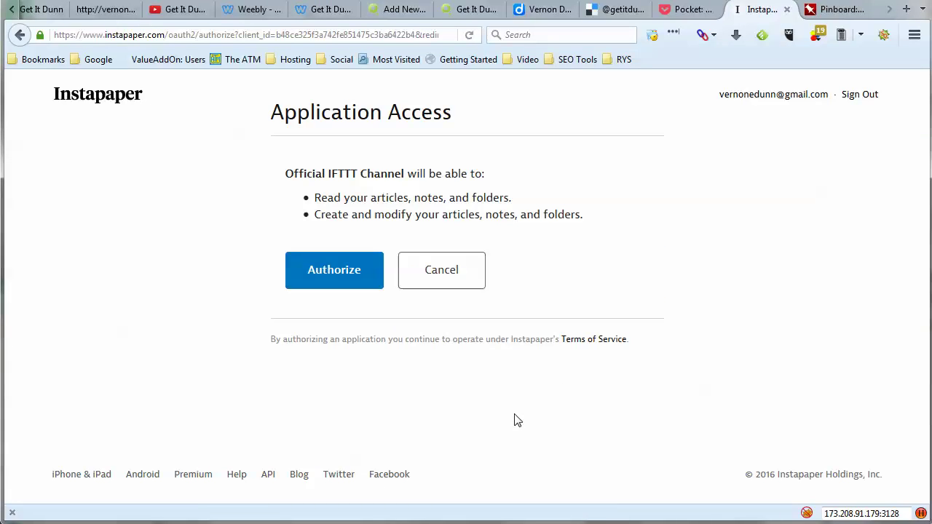
left_click(357, 278)
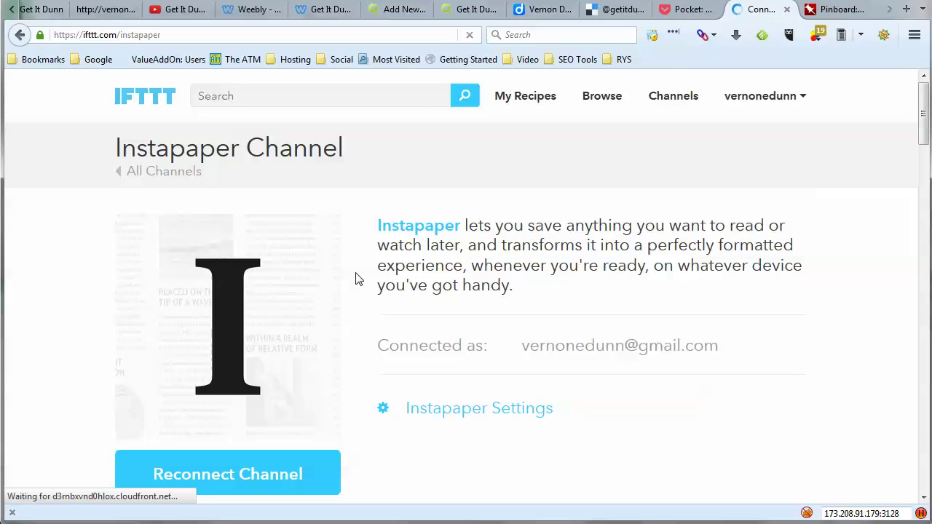
Look up the optional sites after Instapaper, App.net and Disqus, in the workbook and search the IFTTT channel list for disq
left_click(687, 98)
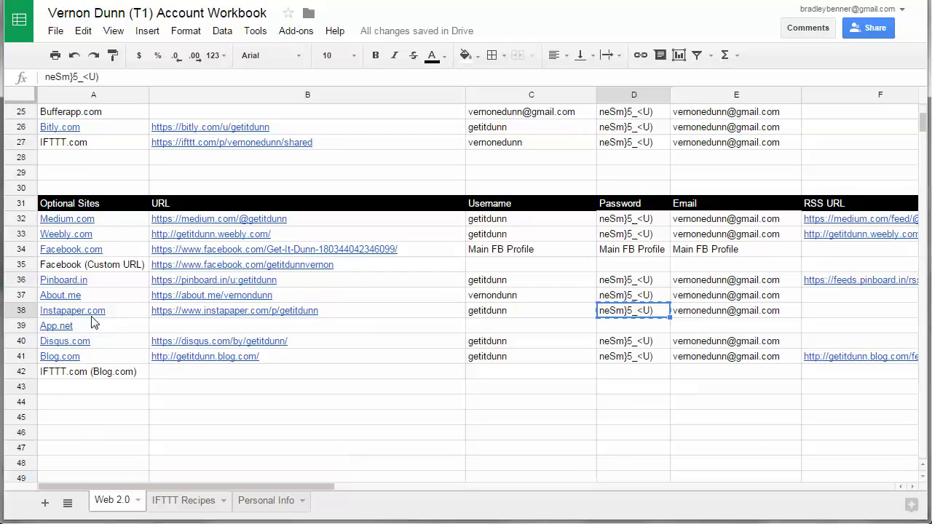
left_click(29, 325)
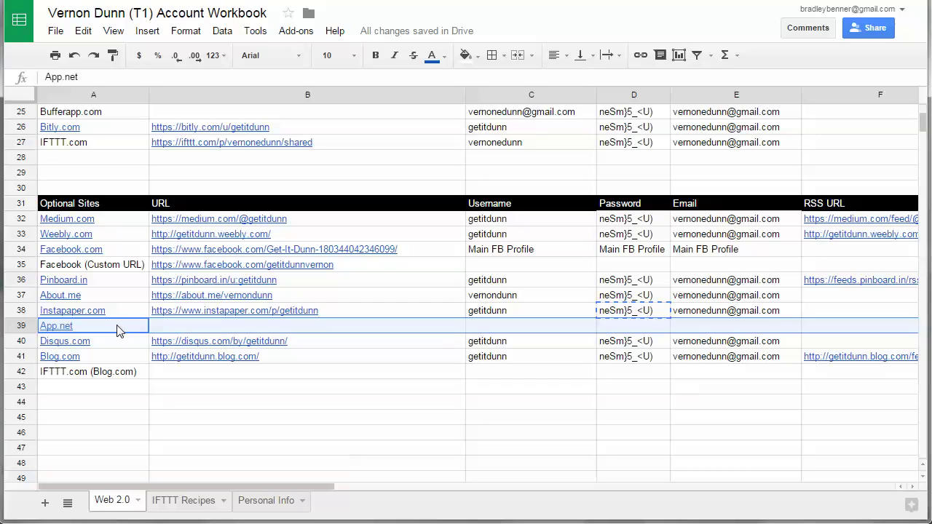
mouse_move(66, 327)
mouse_move(283, 365)
left_click(318, 342)
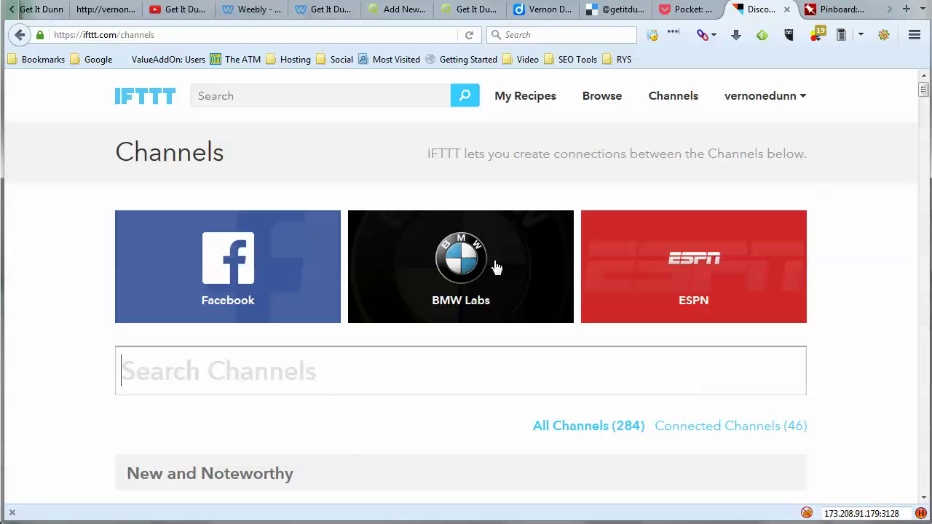
type("disq")
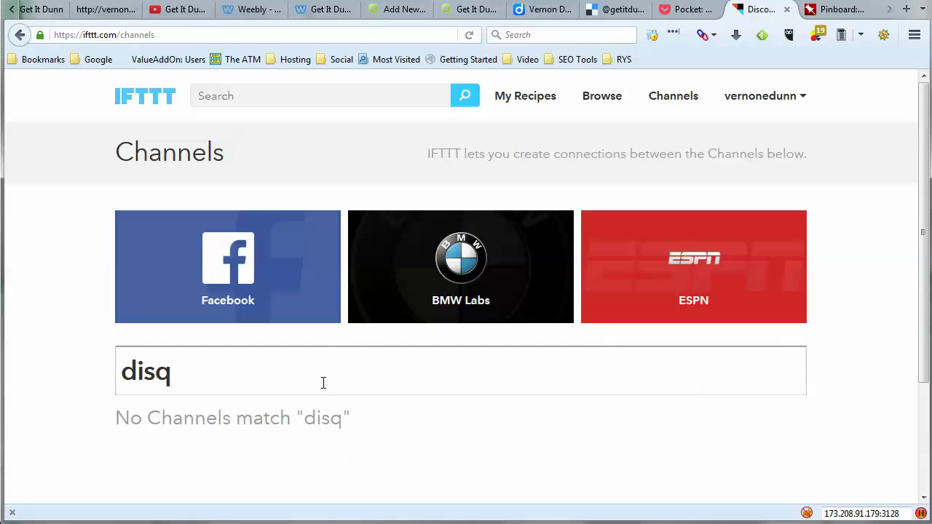
scroll(323, 383, "down", 3)
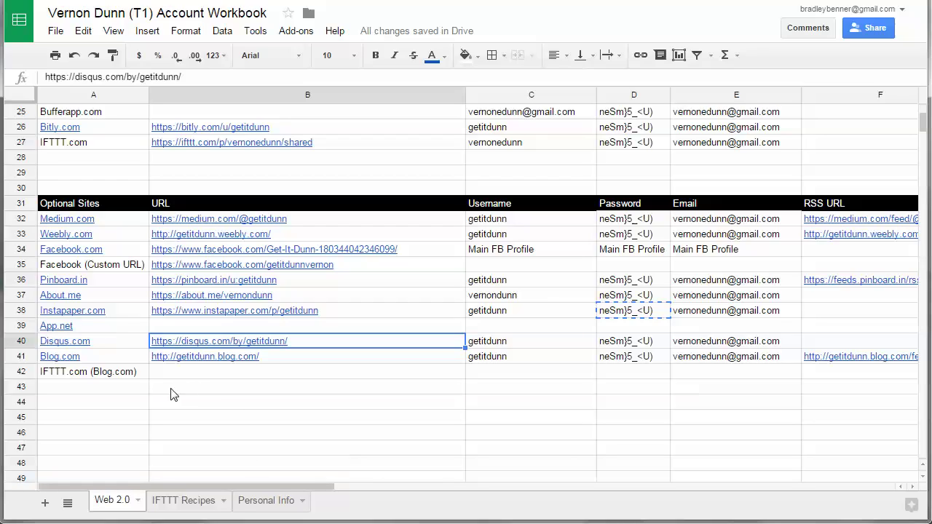
Check the Blog.com and IFTTT.com (Blog.com) rows in the workbook's optional sites list
left_click(207, 357)
left_click(209, 373)
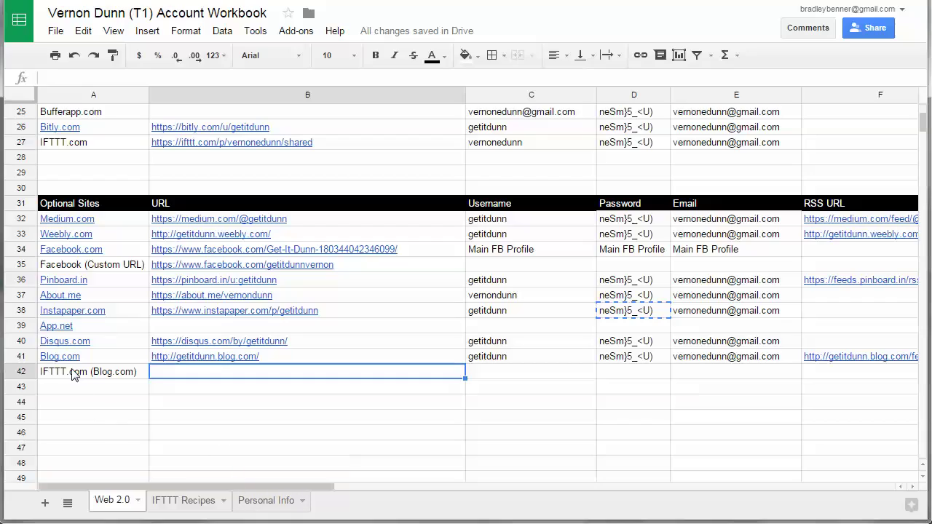
mouse_move(75, 359)
left_click(76, 375)
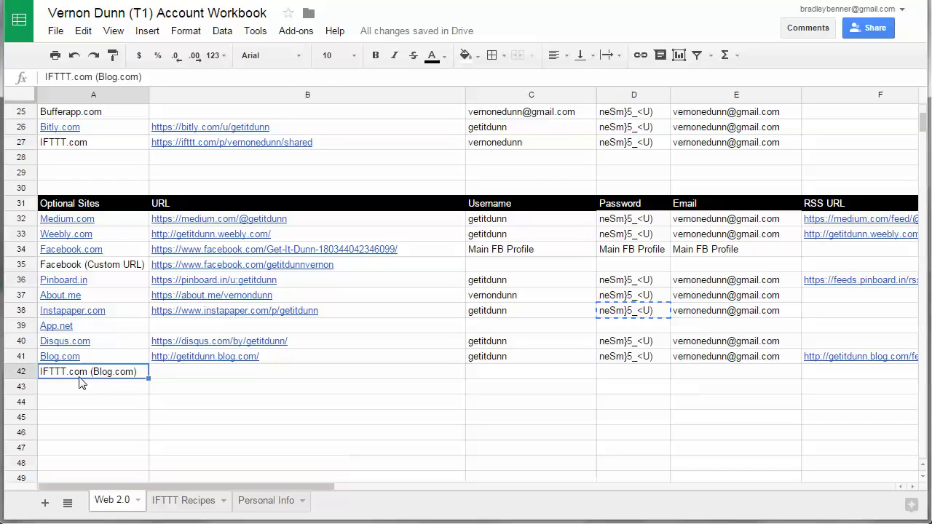